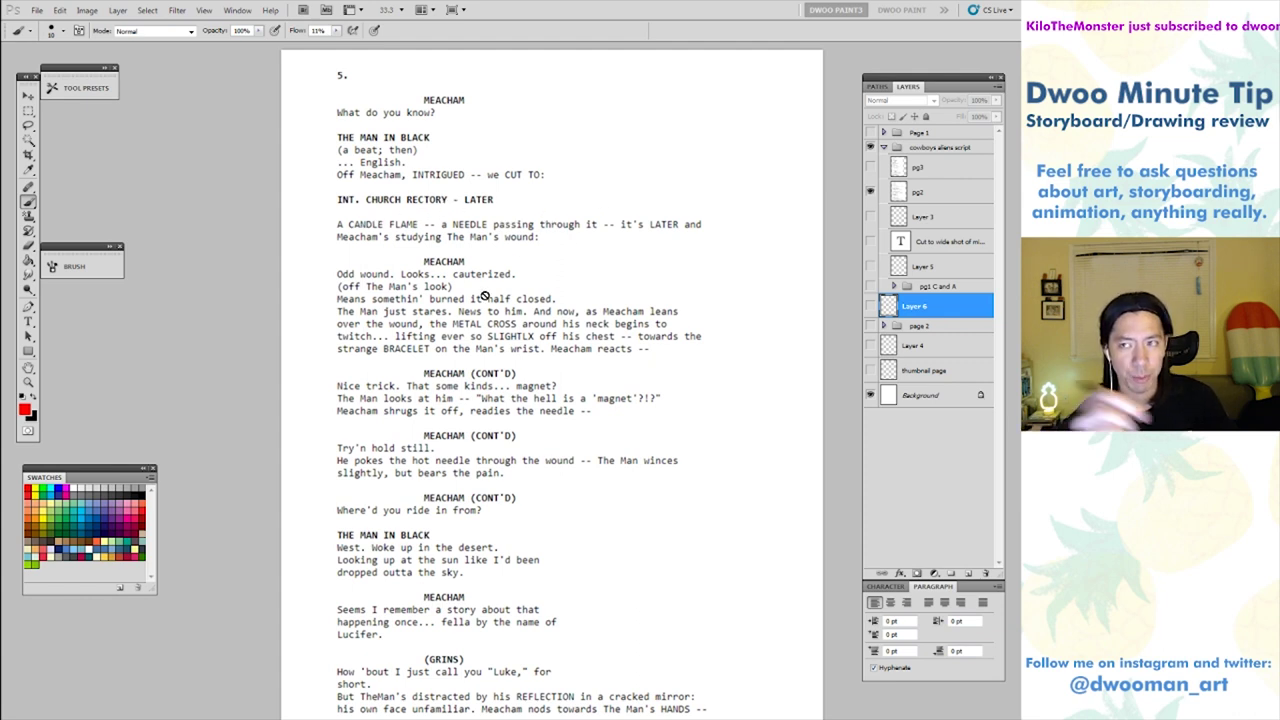
Create a new empty layer directly above the pg2 script layer.
left_click(912, 191)
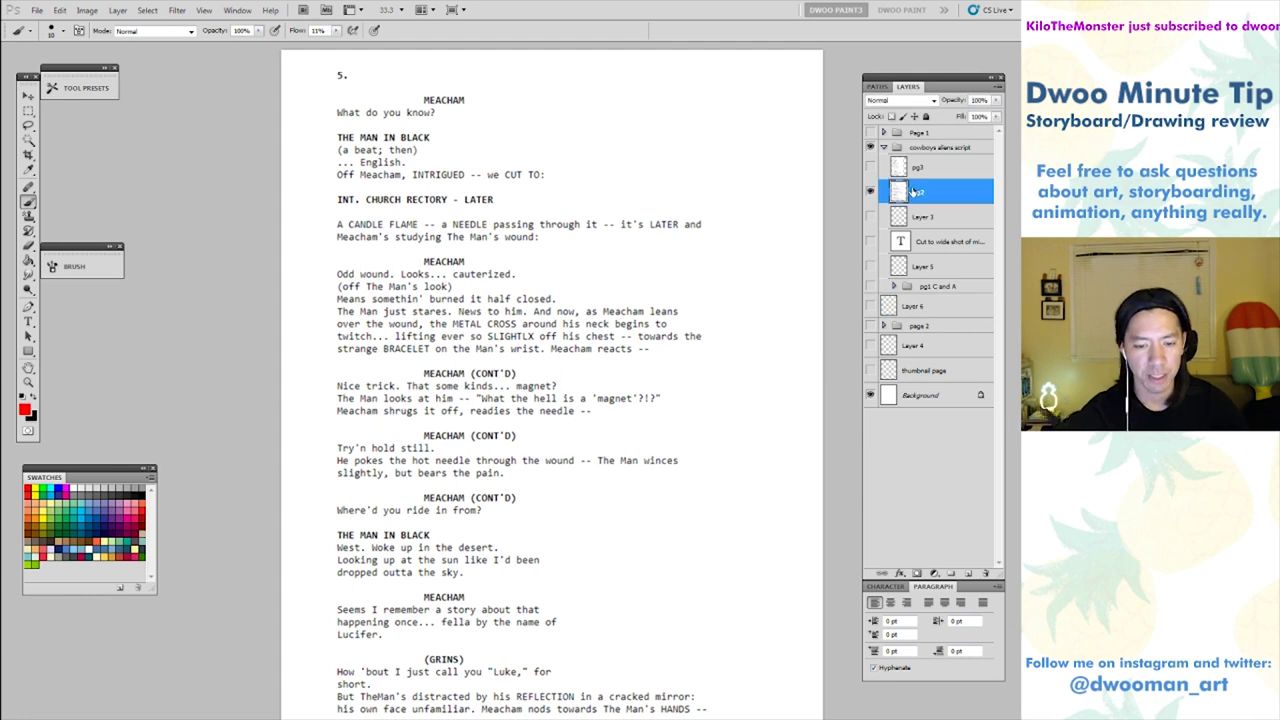
key("ctrl+shift+n")
key("Return")
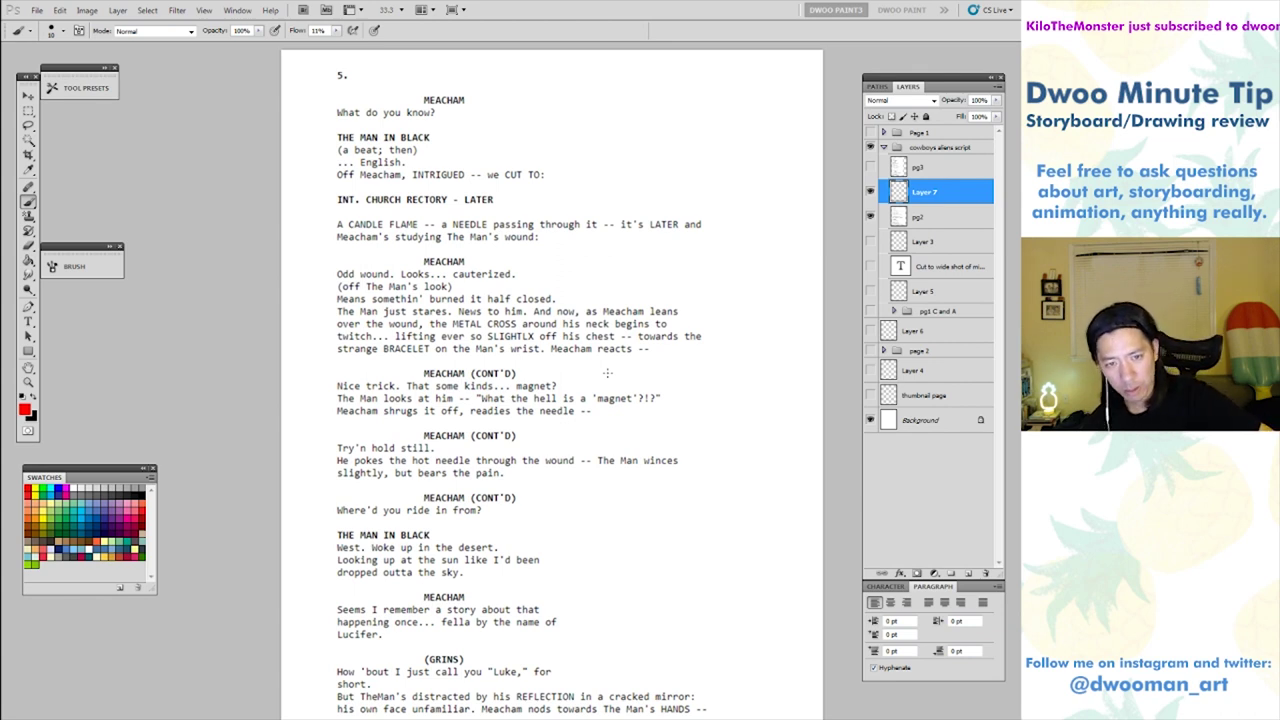
Look at script page pg3 on its own, and return to pg2 with the empty layer above it shown.
left_click(869, 191)
left_click(869, 218)
left_click(869, 167)
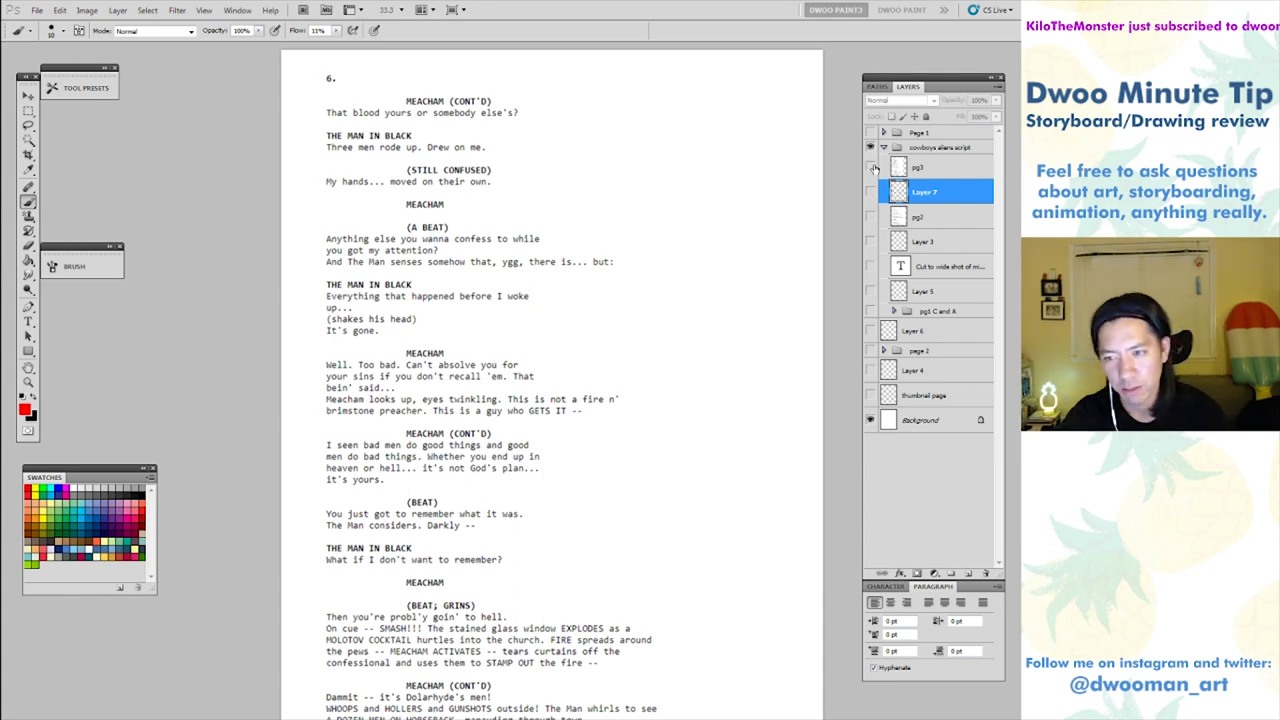
left_click(872, 168)
left_click(869, 216)
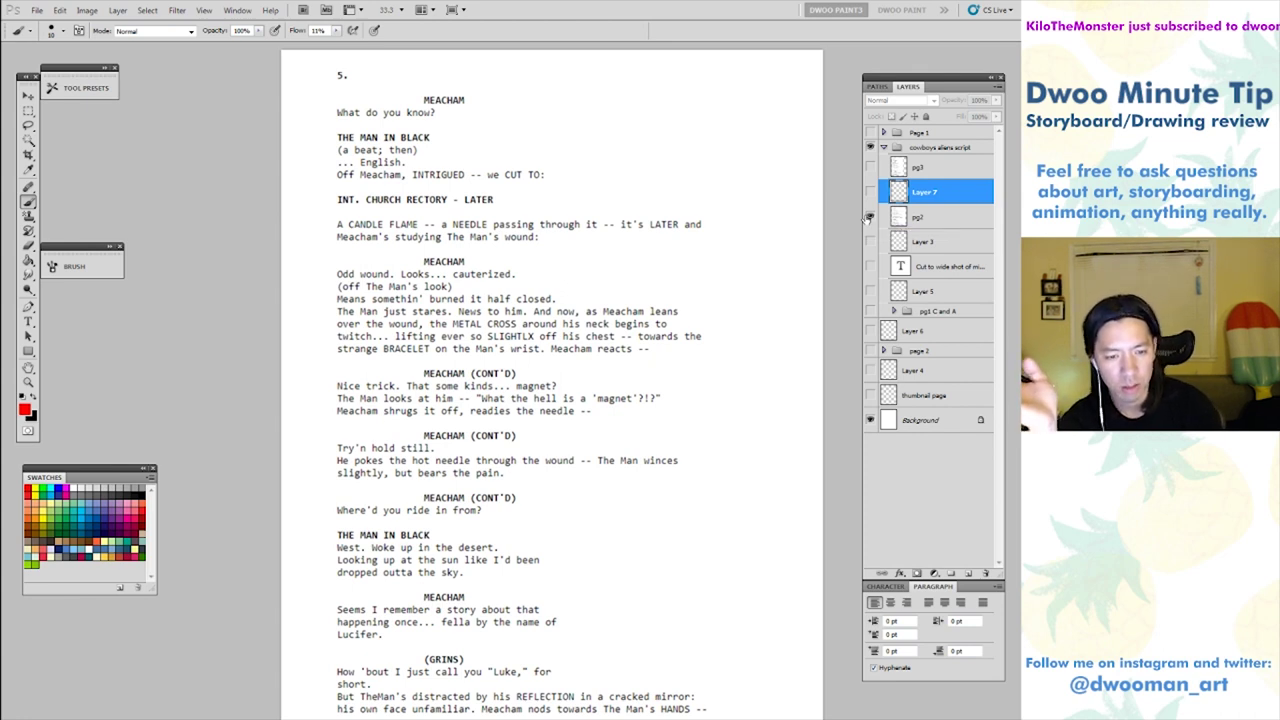
left_click(870, 192)
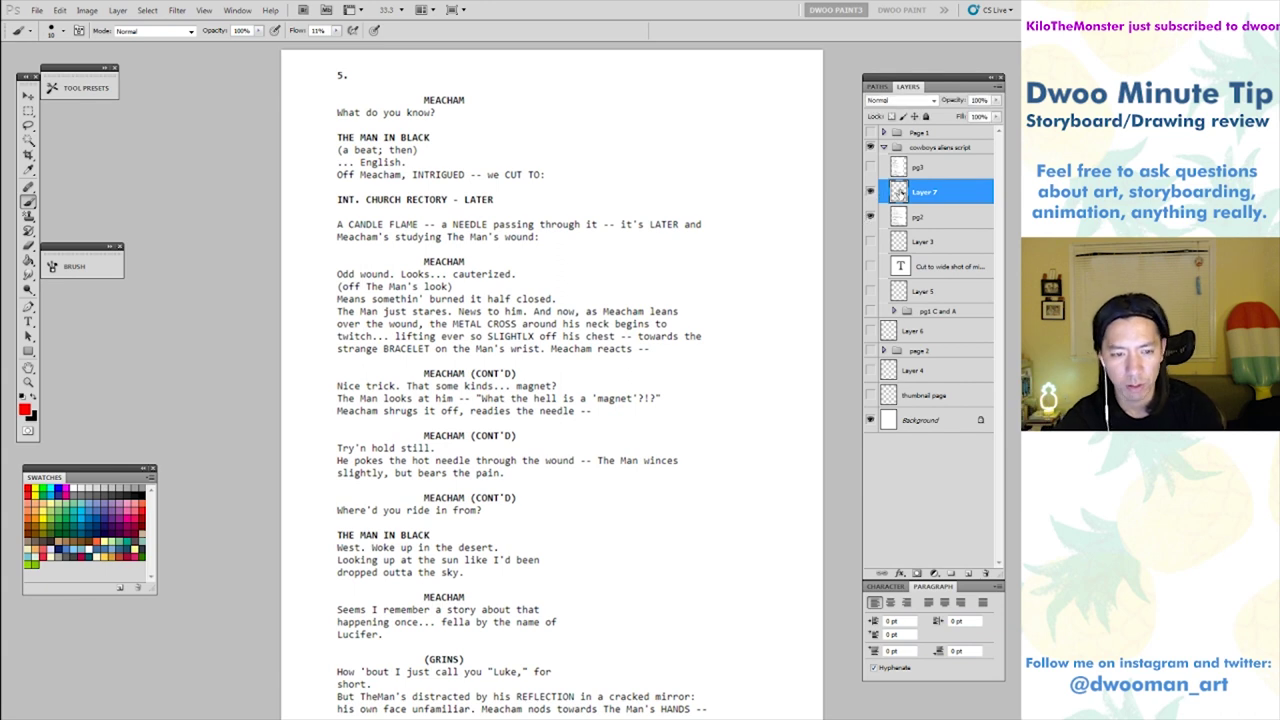
On page pg2, circle "BRACELET" in red and underline "Luke", "cracked mirror" and the "CHURCH RECTORY" heading.
left_click_drag(378, 364, 440, 342)
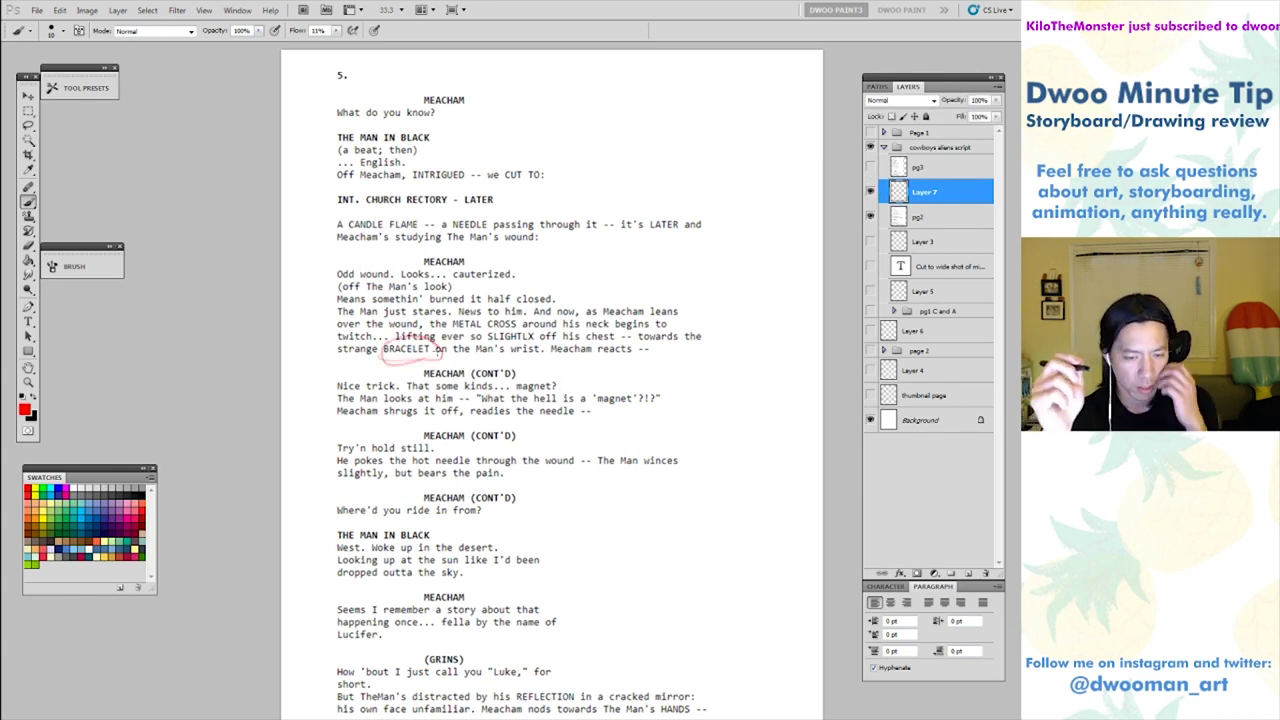
left_click_drag(488, 676, 528, 675)
left_click_drag(642, 700, 690, 662)
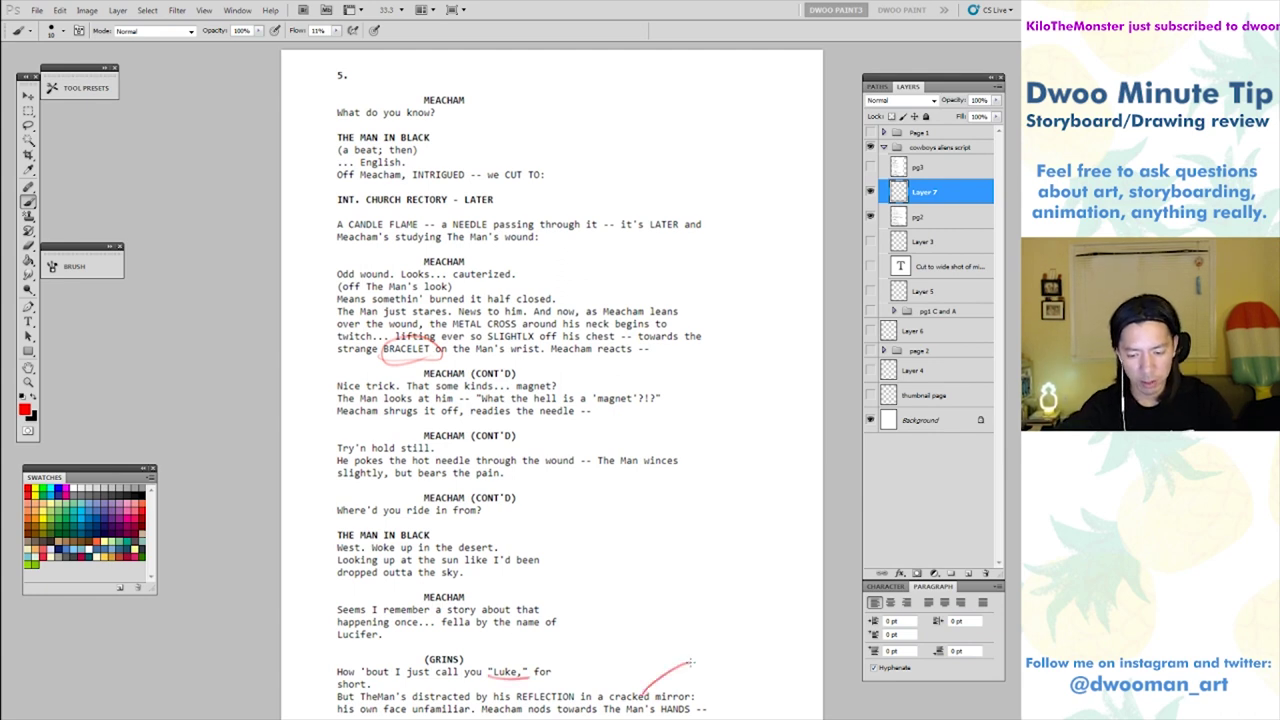
key("ctrl+z")
left_click_drag(610, 703, 700, 701)
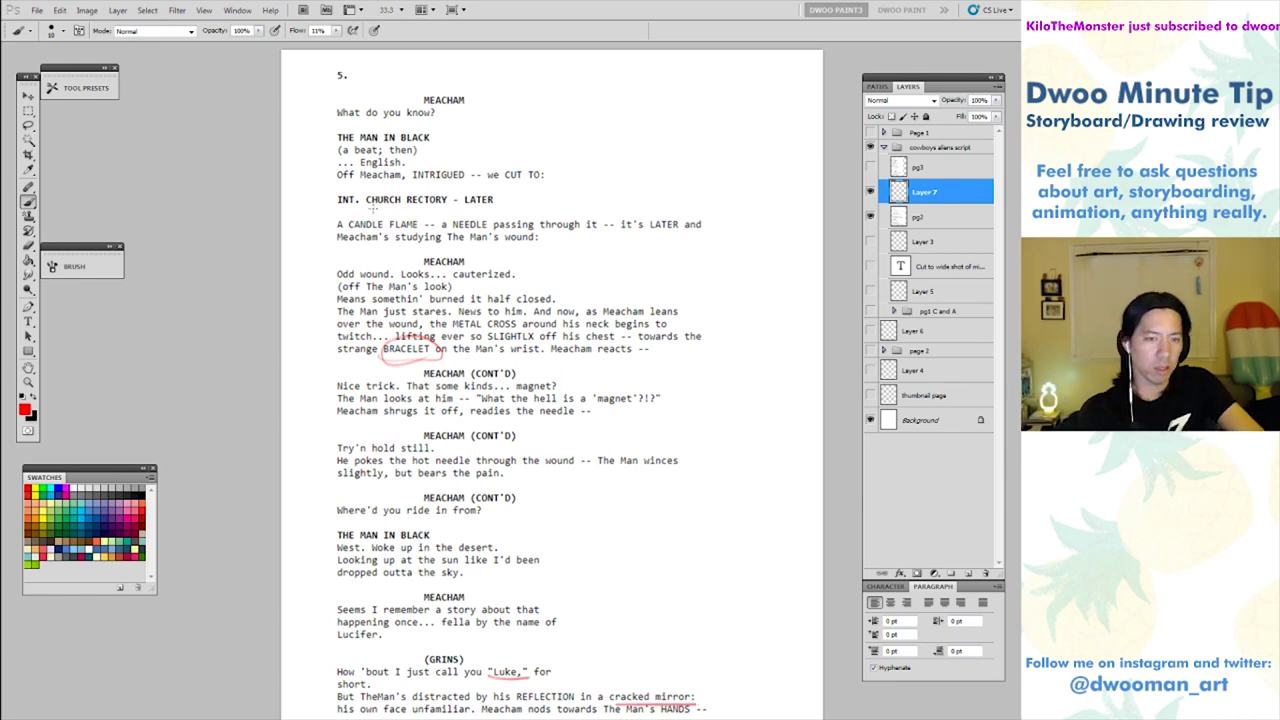
left_click_drag(366, 205, 493, 204)
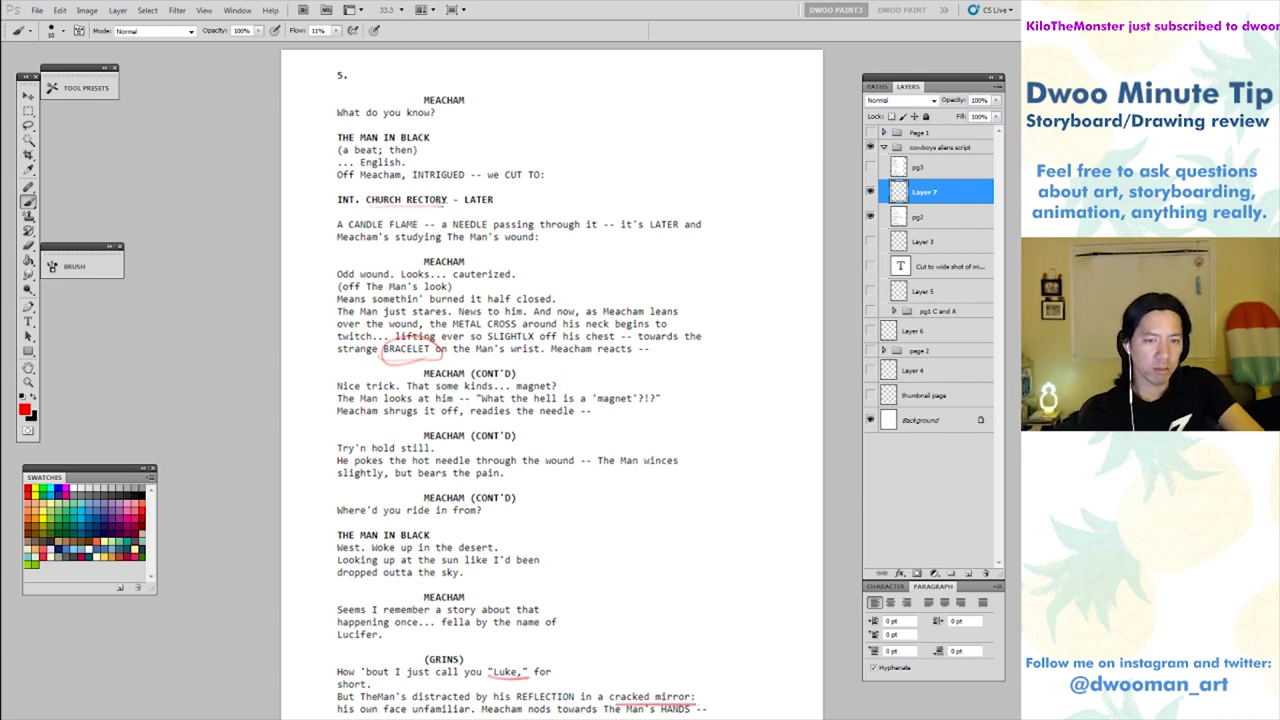
On a new layer over script page pg3, mark "stained glass window" and underline "curtains off the confessional" in red.
left_click(871, 191)
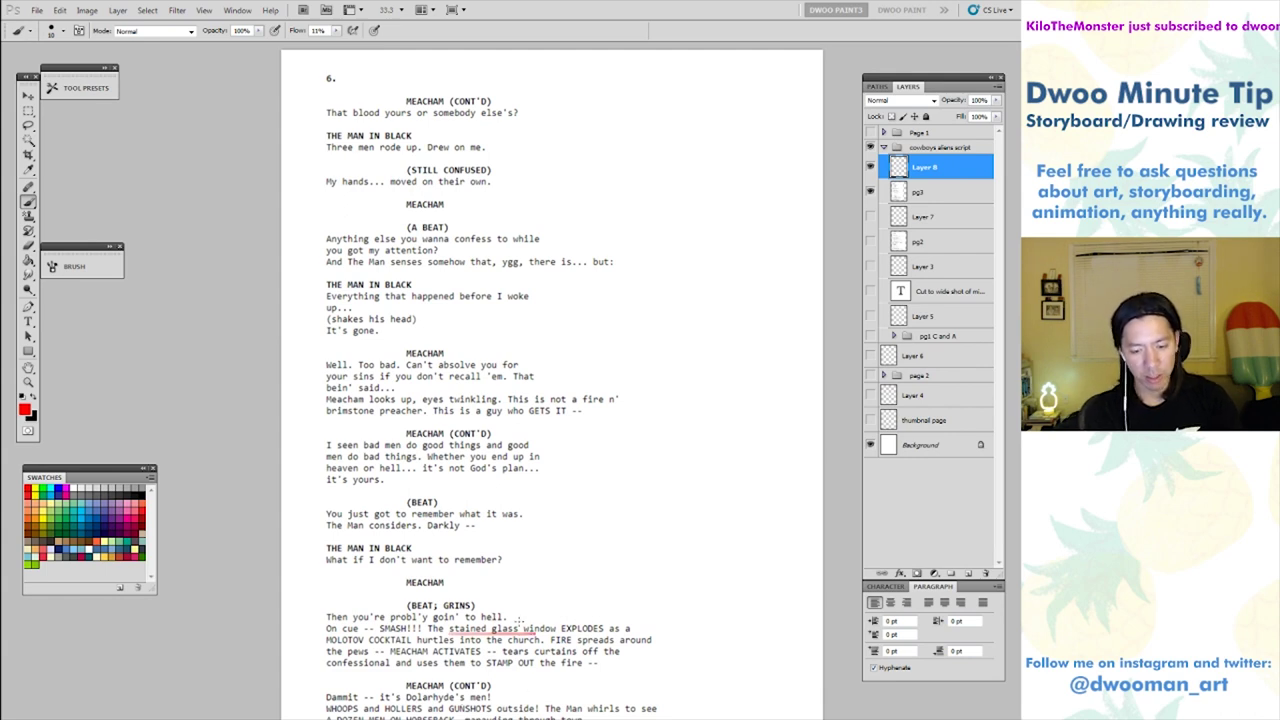
left_click_drag(515, 622, 566, 579)
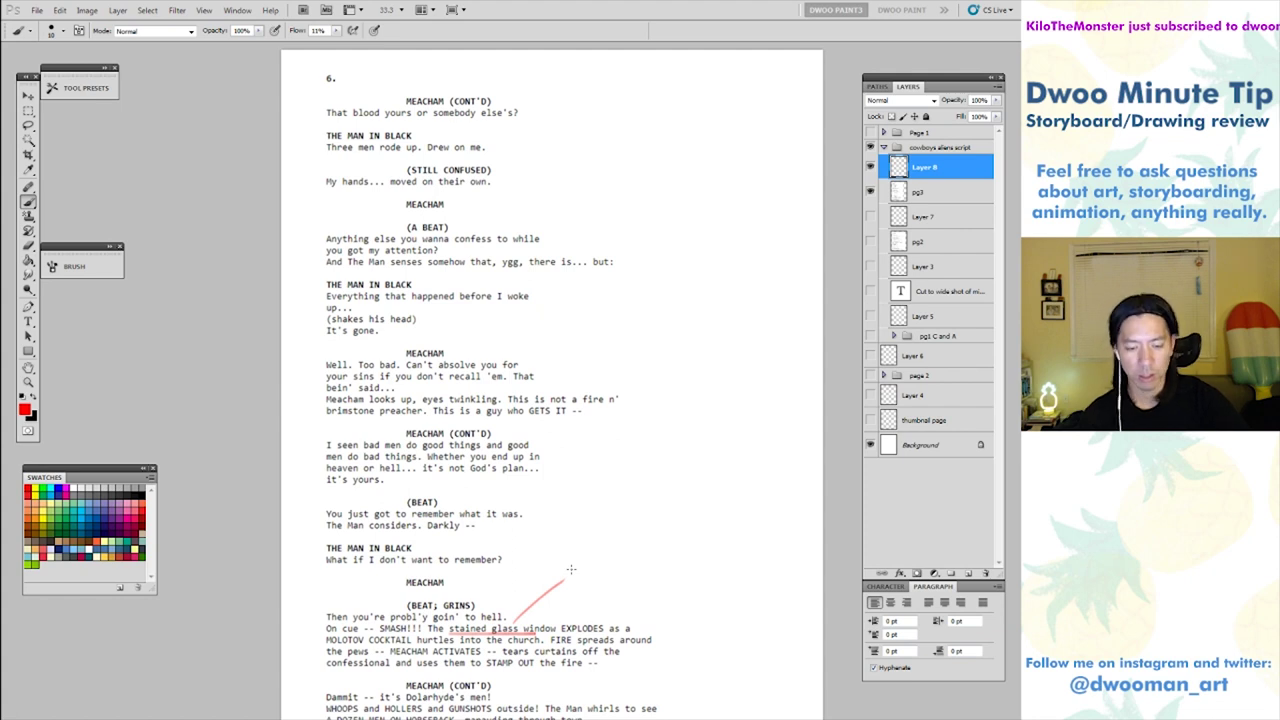
left_click_drag(502, 657, 621, 651)
left_click_drag(327, 667, 410, 665)
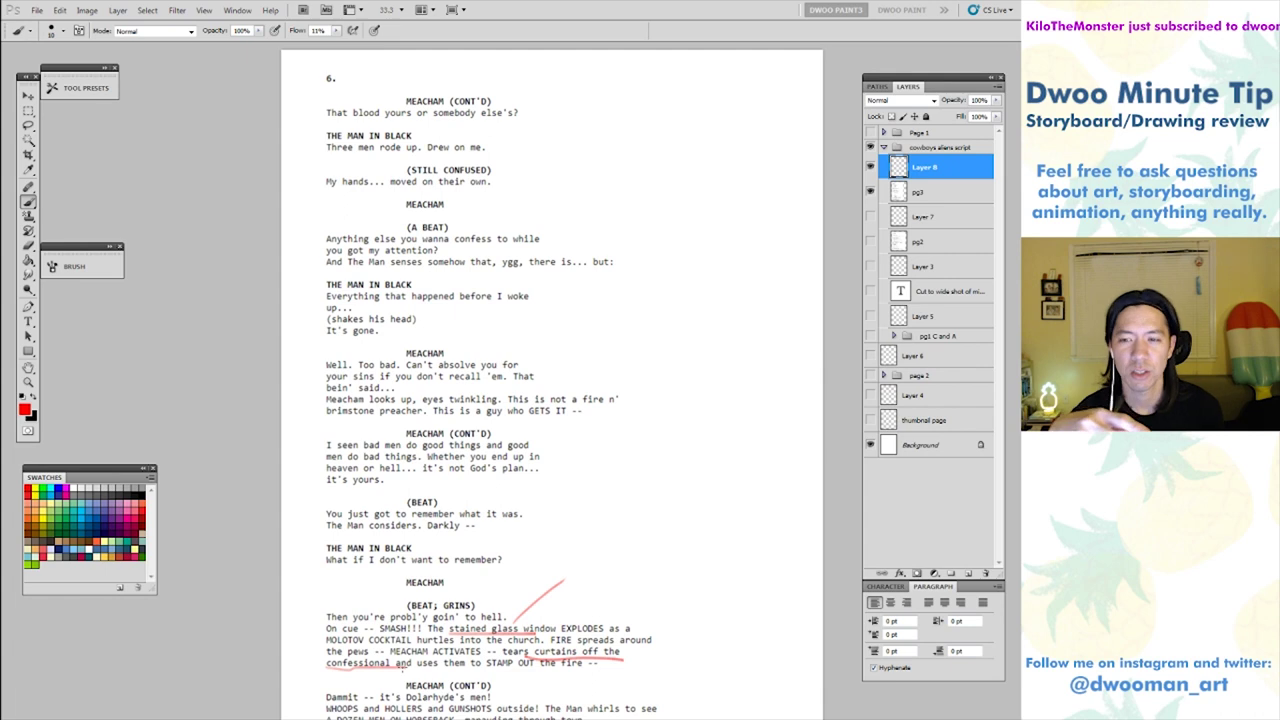
Hide script page pg3 and its markup layer, and show the first script page in the pg1 C and A group.
left_click(870, 147)
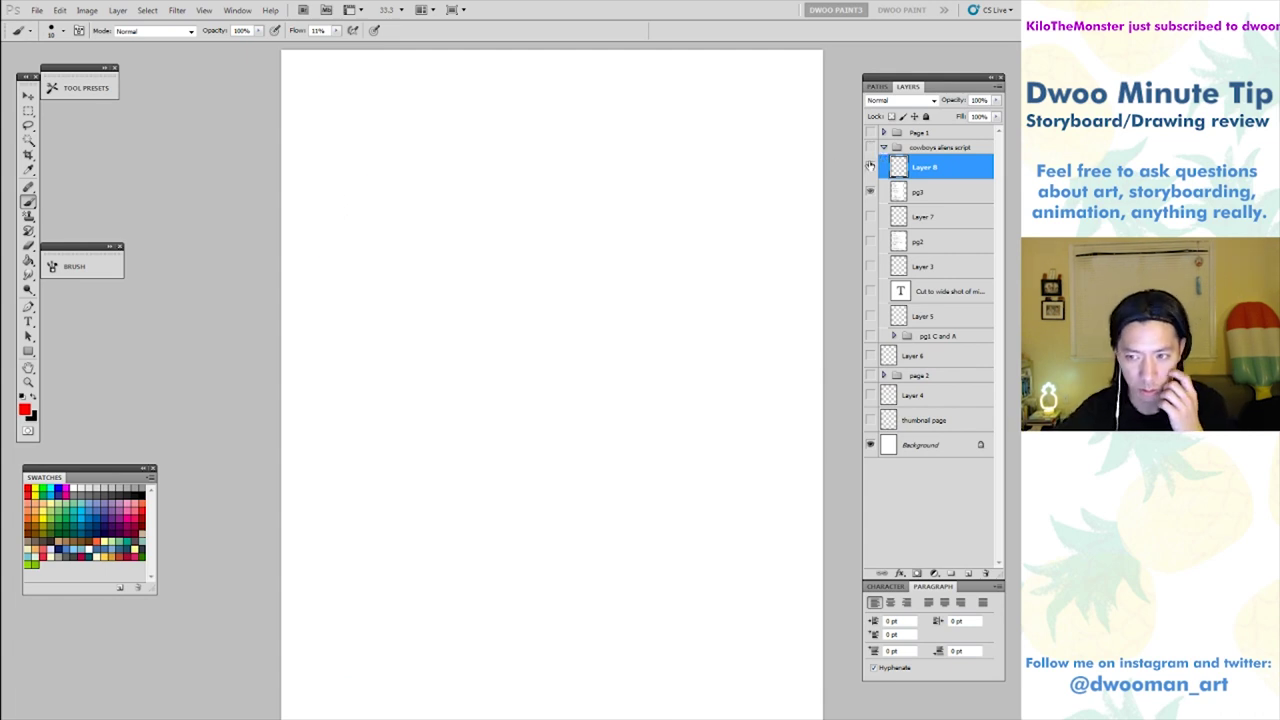
left_click(870, 147)
left_click(870, 336)
left_click(870, 336)
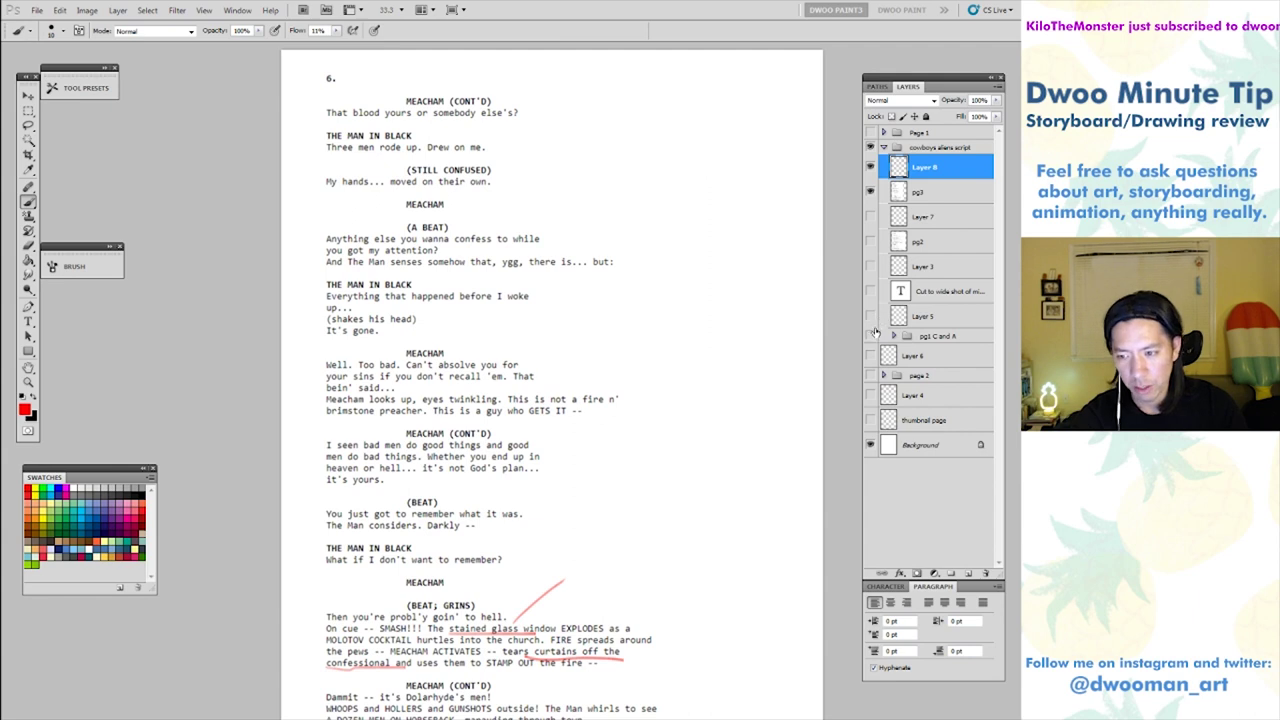
left_click(870, 191)
left_click(870, 166)
left_click(870, 336)
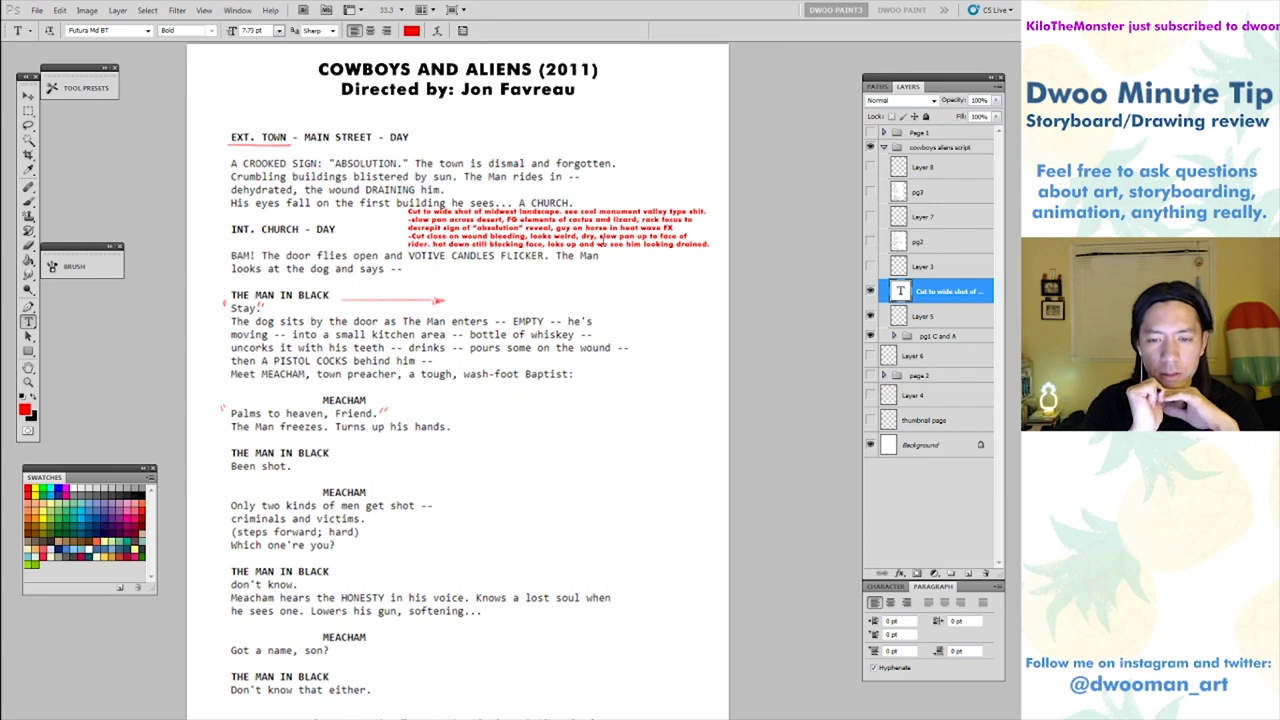
Correct "loks" to "looks" and rewrite the text after "absolution" as "rider goes away from cam, cam rack focuses and we see the town he's riding into".
left_click(557, 244)
type("o")
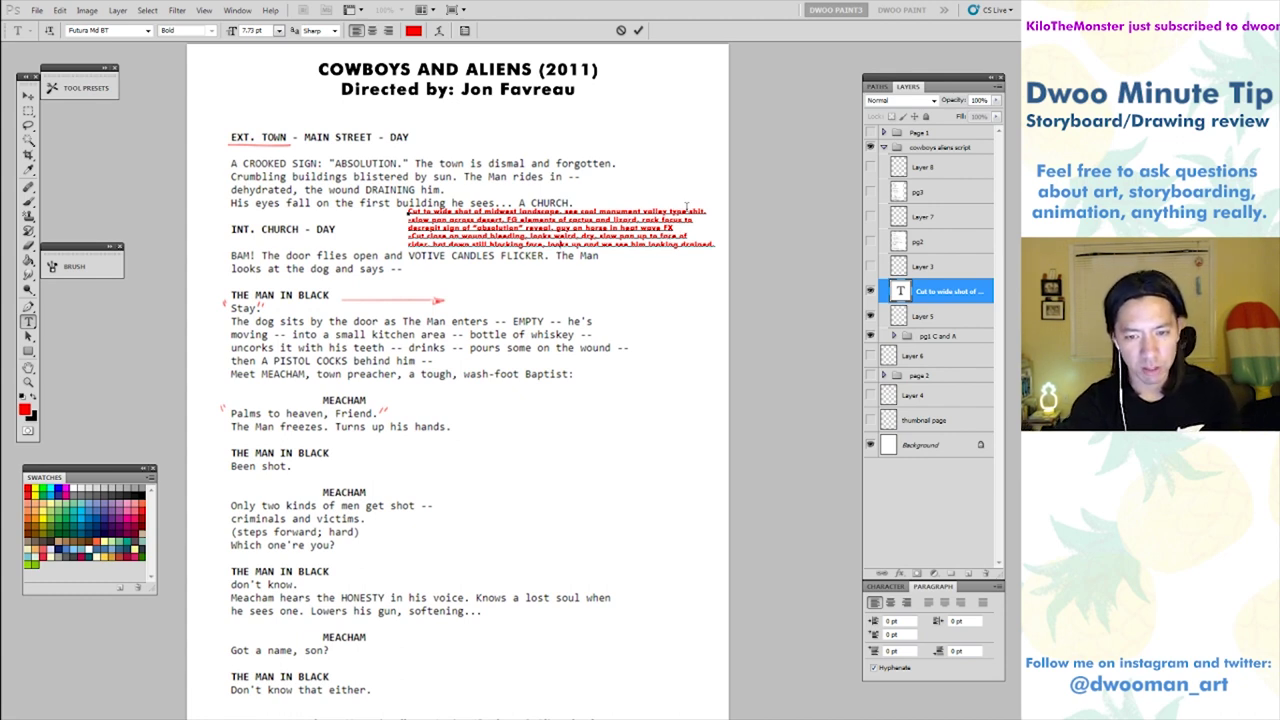
left_click_drag(526, 227, 676, 228)
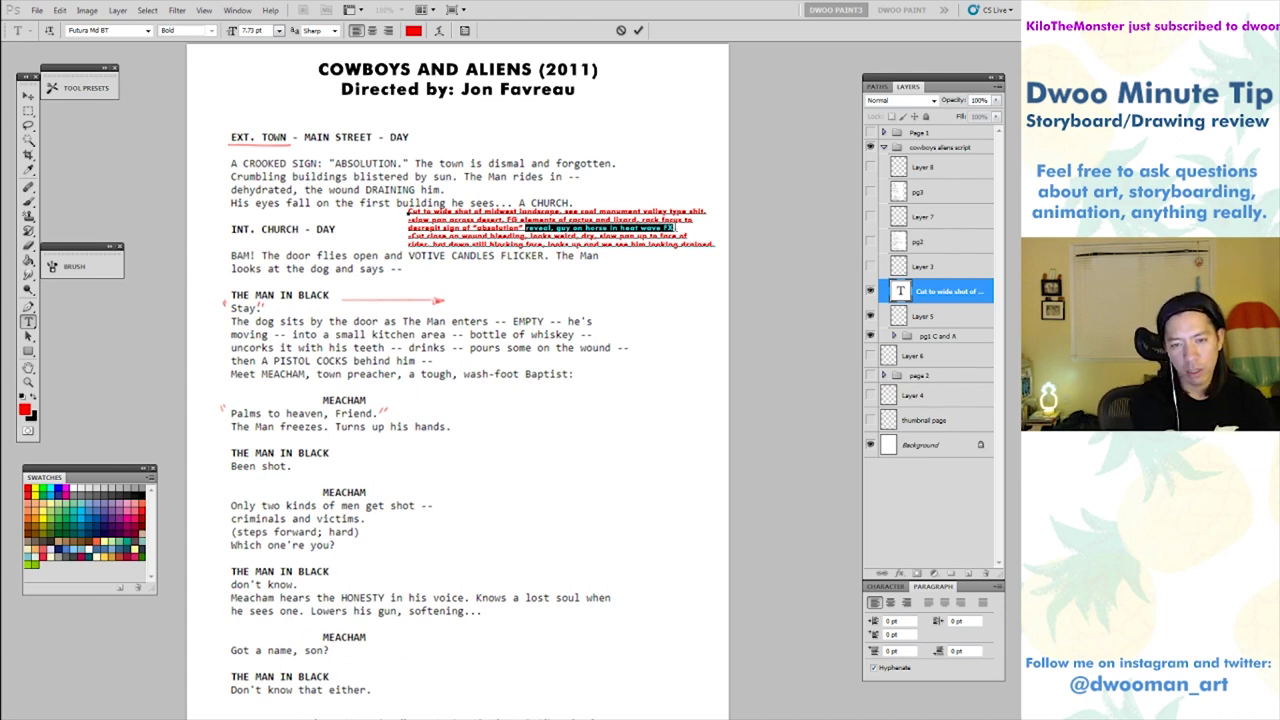
type("gu")
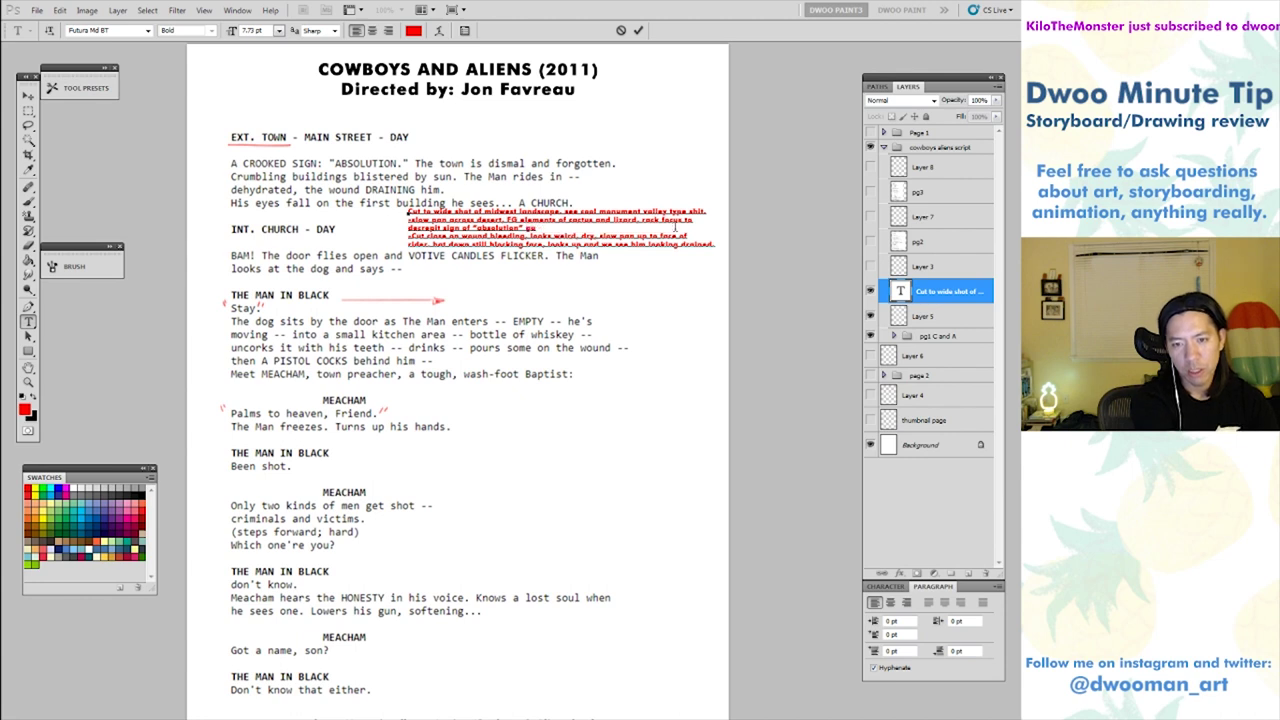
type("ider. c")
type("c")
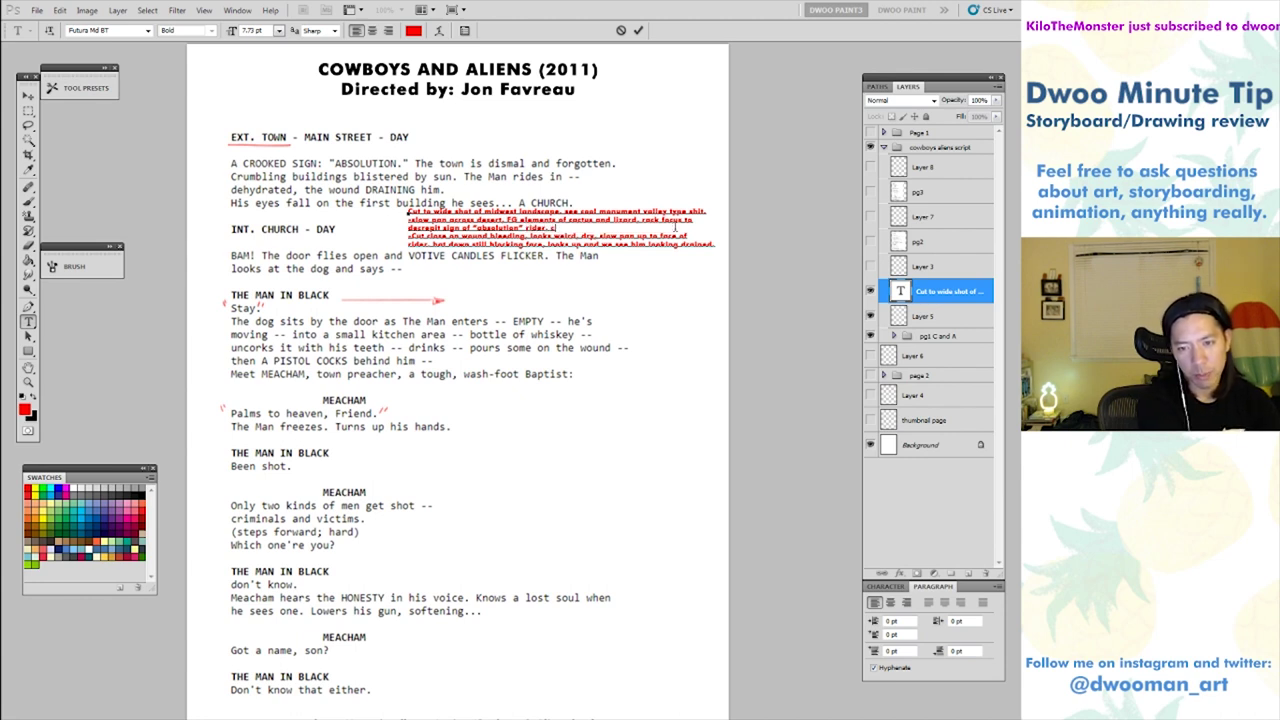
key("BackSpace")
key("BackSpace")
key("BackSpace")
type("goes")
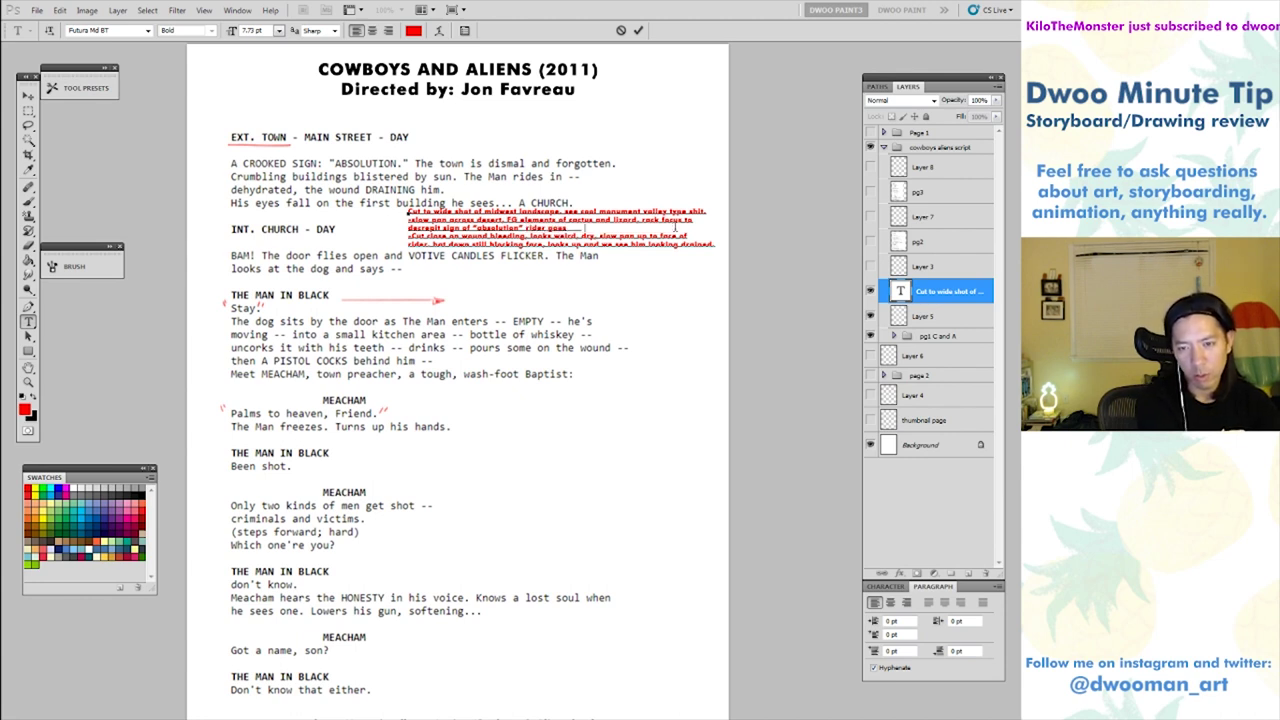
type(" away from cam, cam rac")
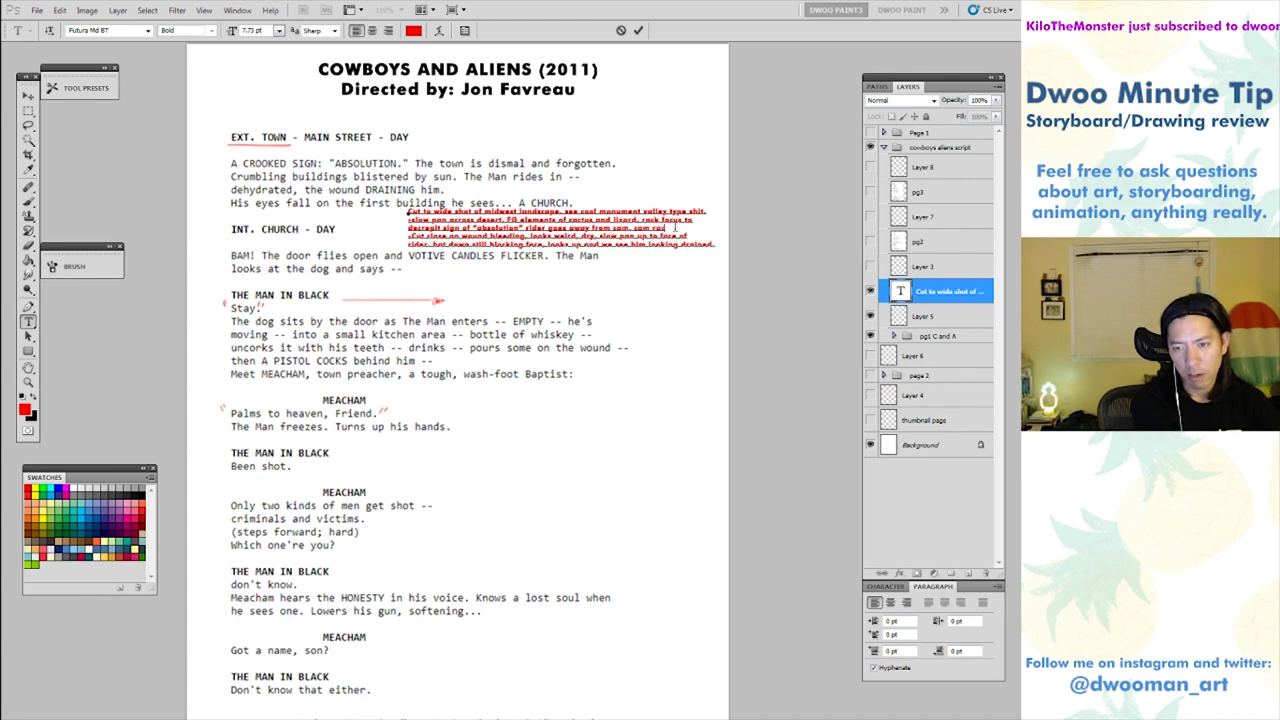
type("k focuses and wa")
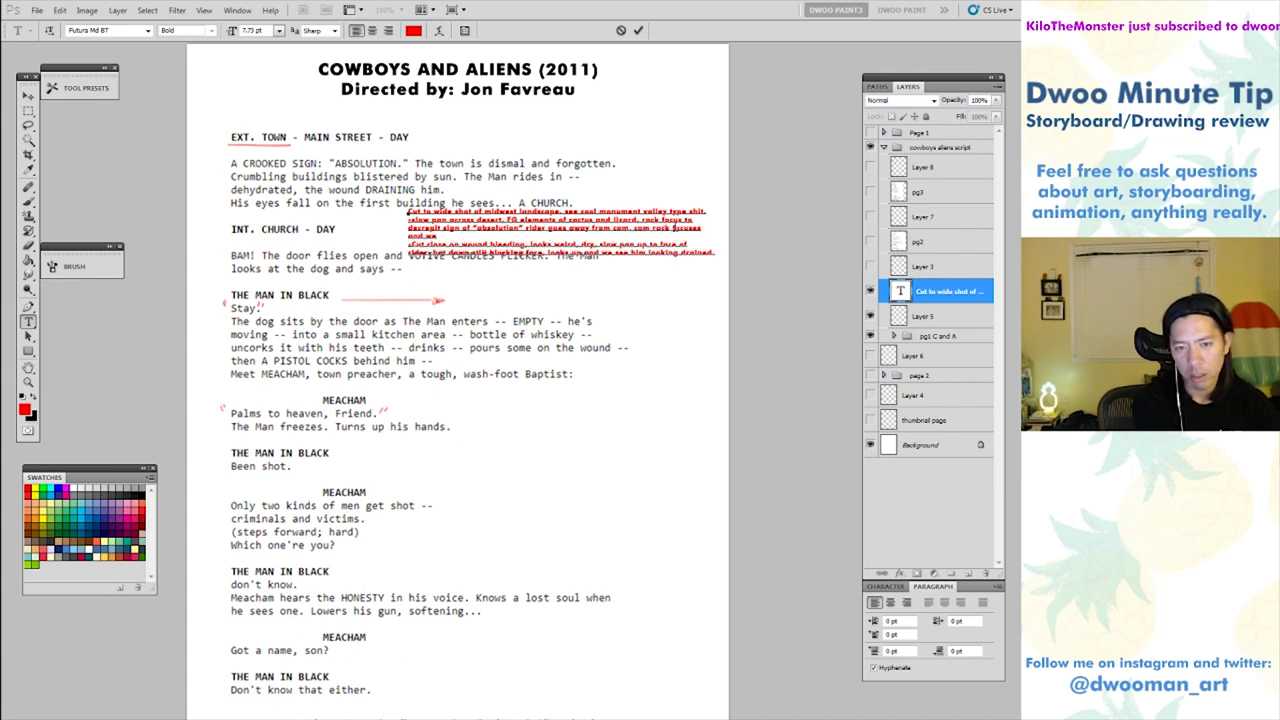
type(" see th")
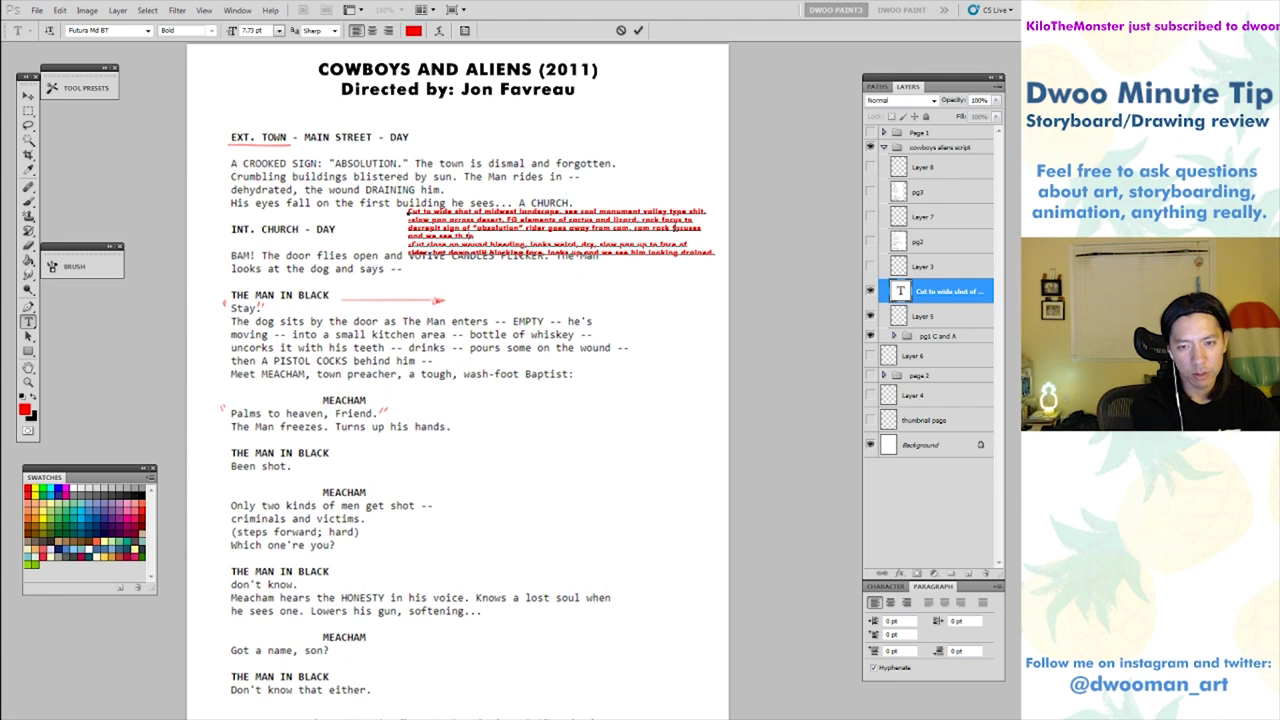
type("e town he's riding into")
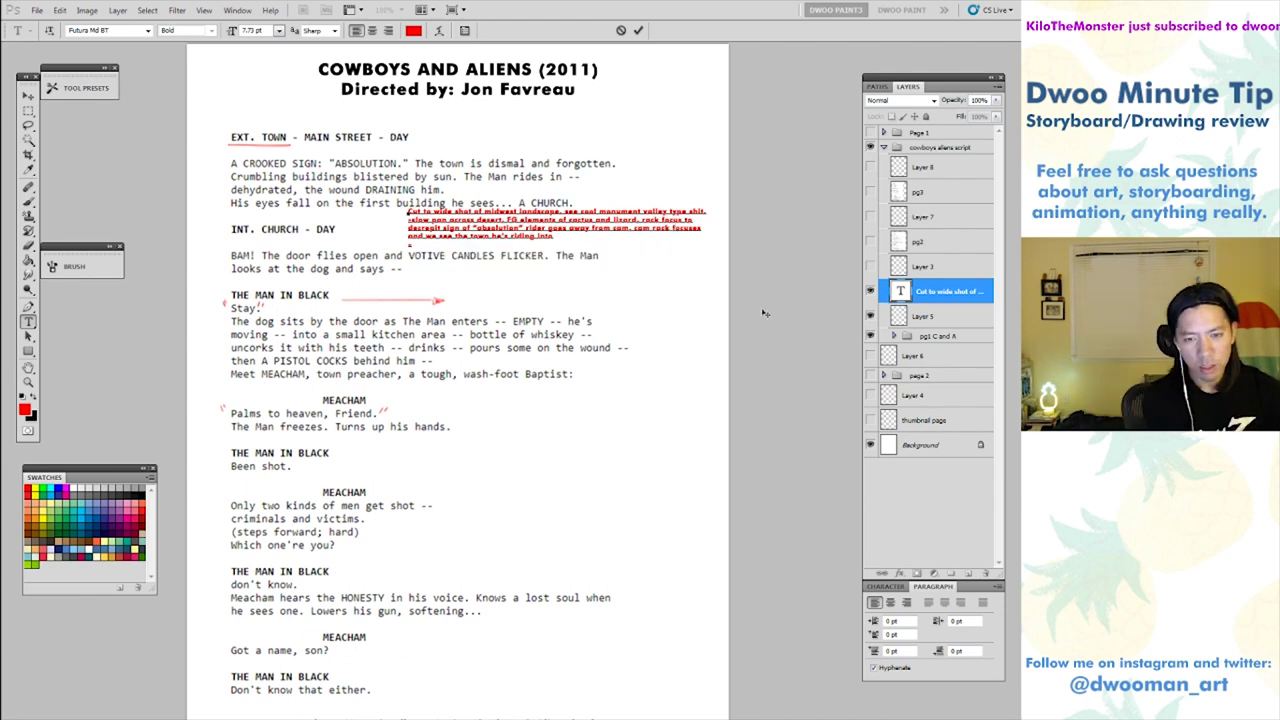
Add the shot line "medium shot of horse and hand hanging down, blood dripping off of it" and begin the next line with "-Cut to".
type("medium ")
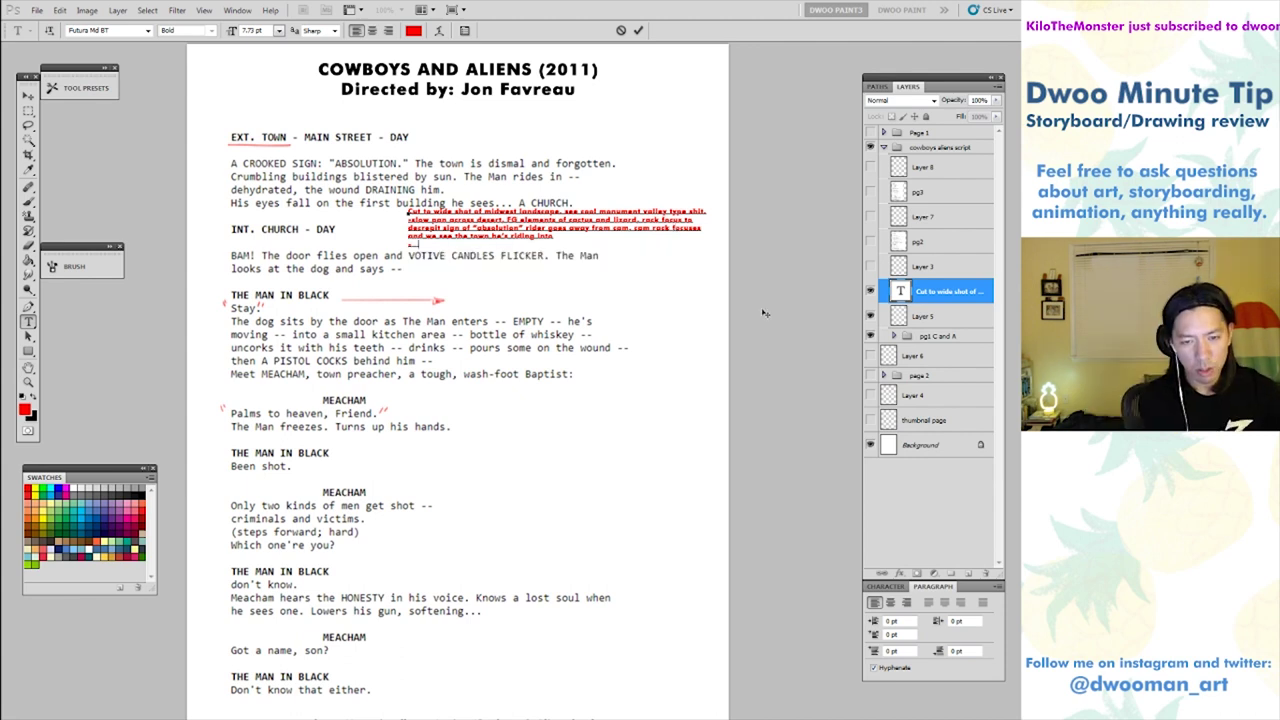
type(" shot of")
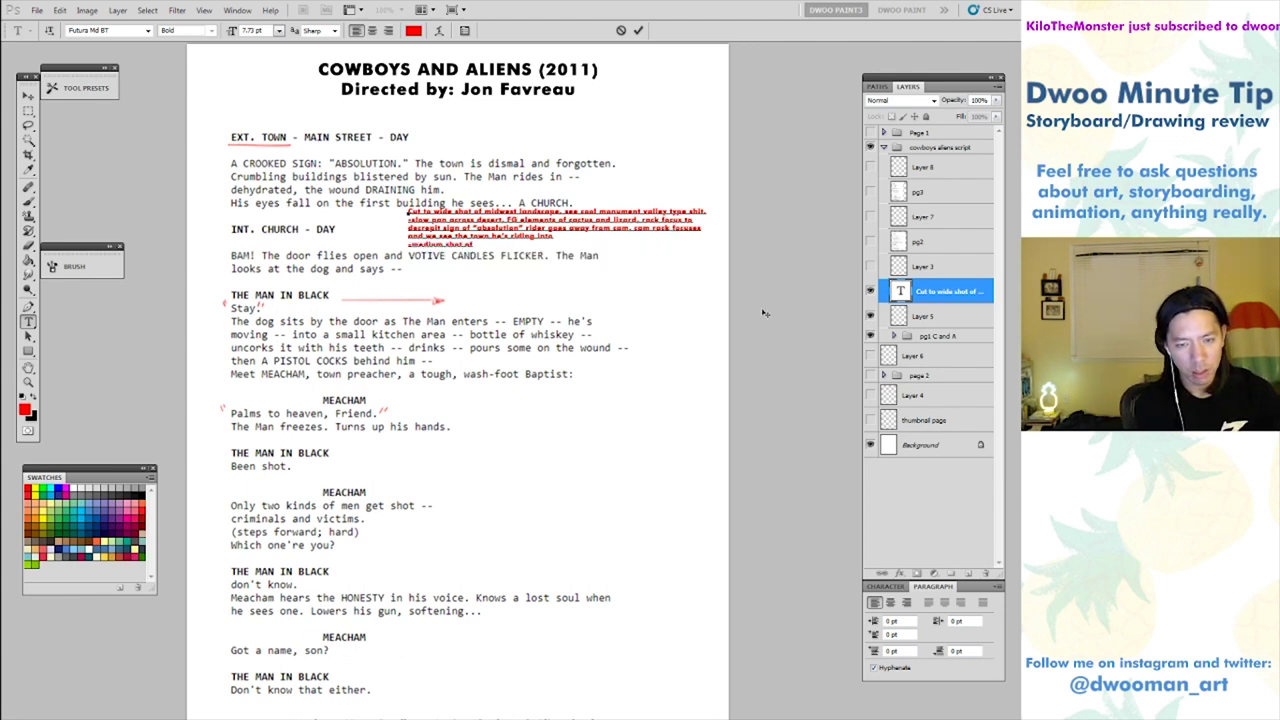
type(" horse and hand")
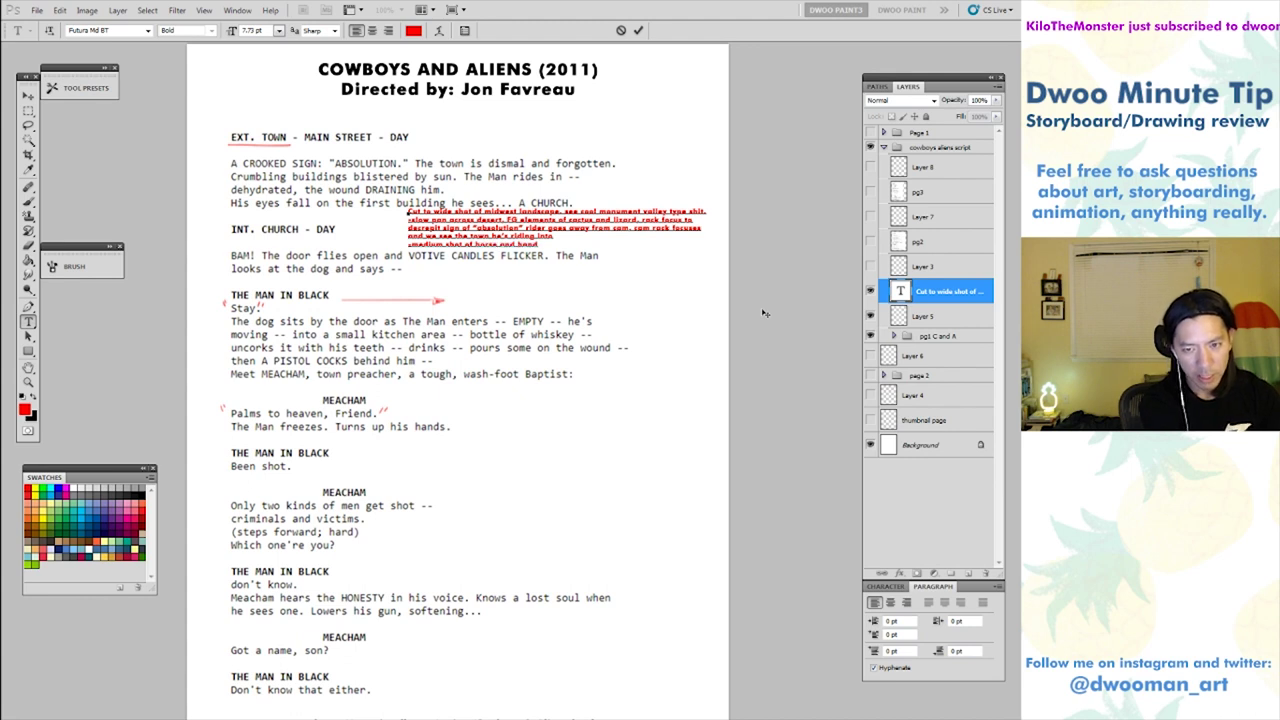
type(" hanging down, hi")
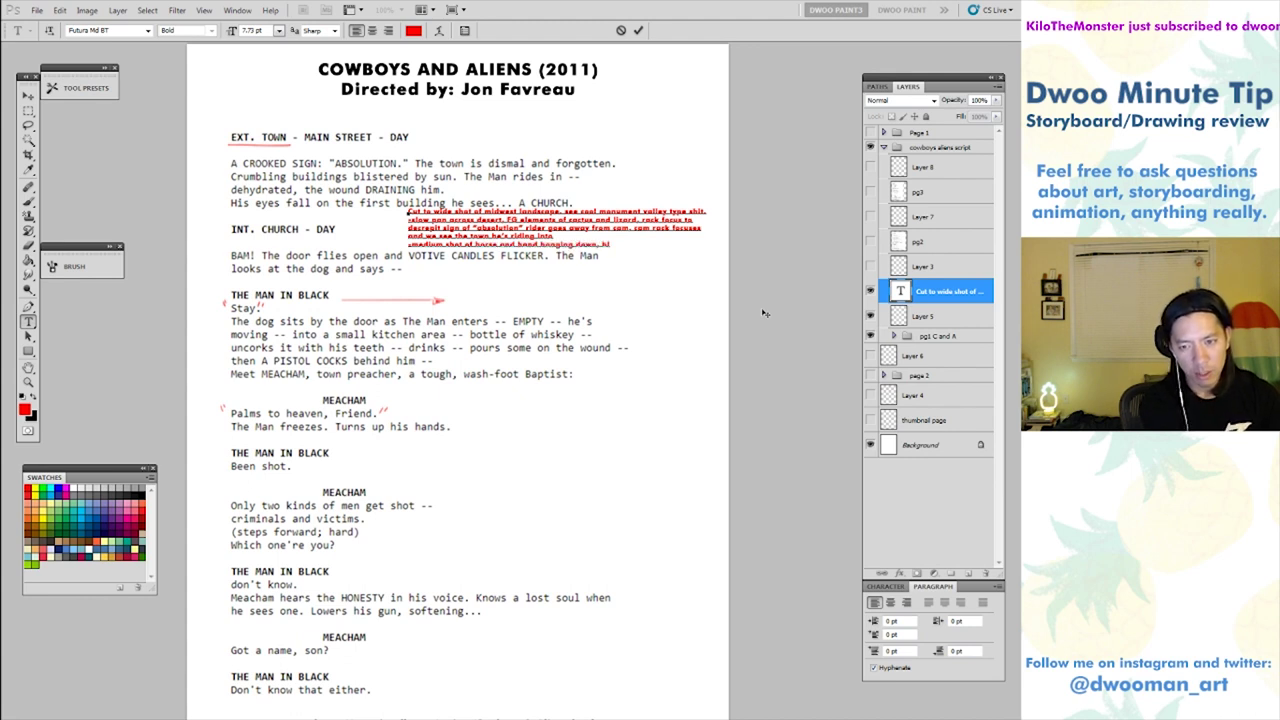
type("ood dripp")
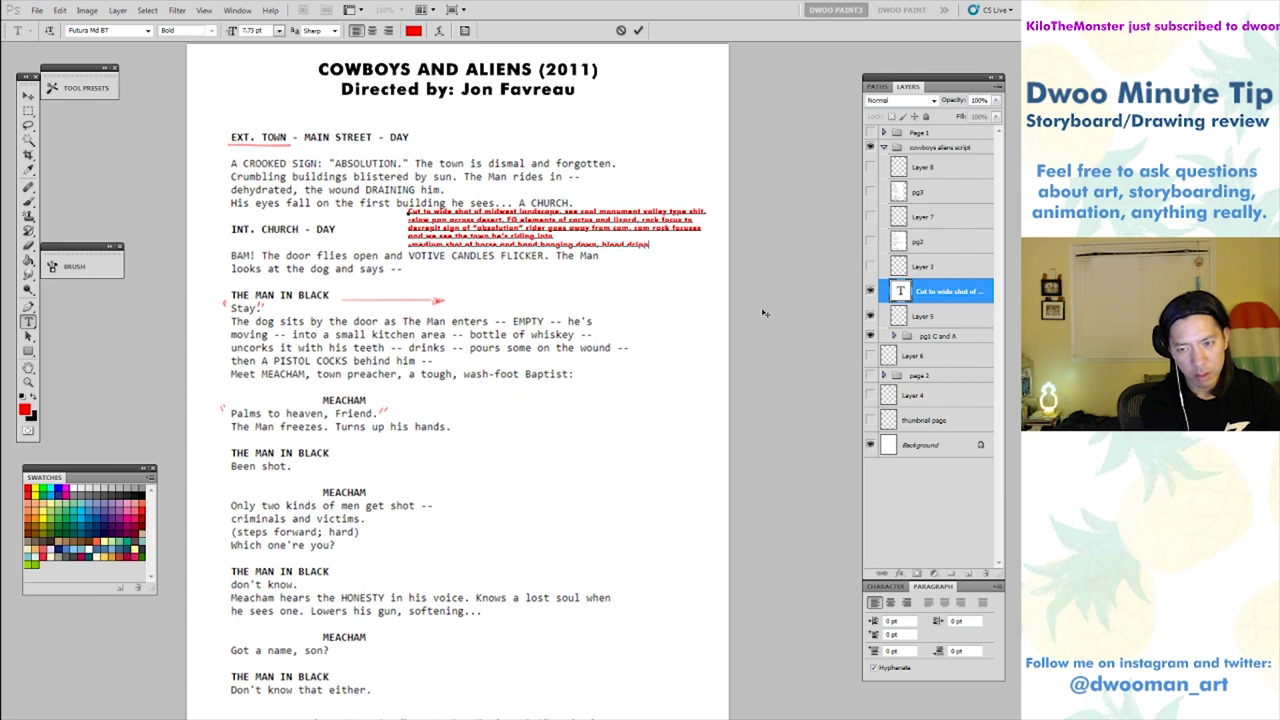
type("ing off af it")
key("Return")
type("-Cut to")
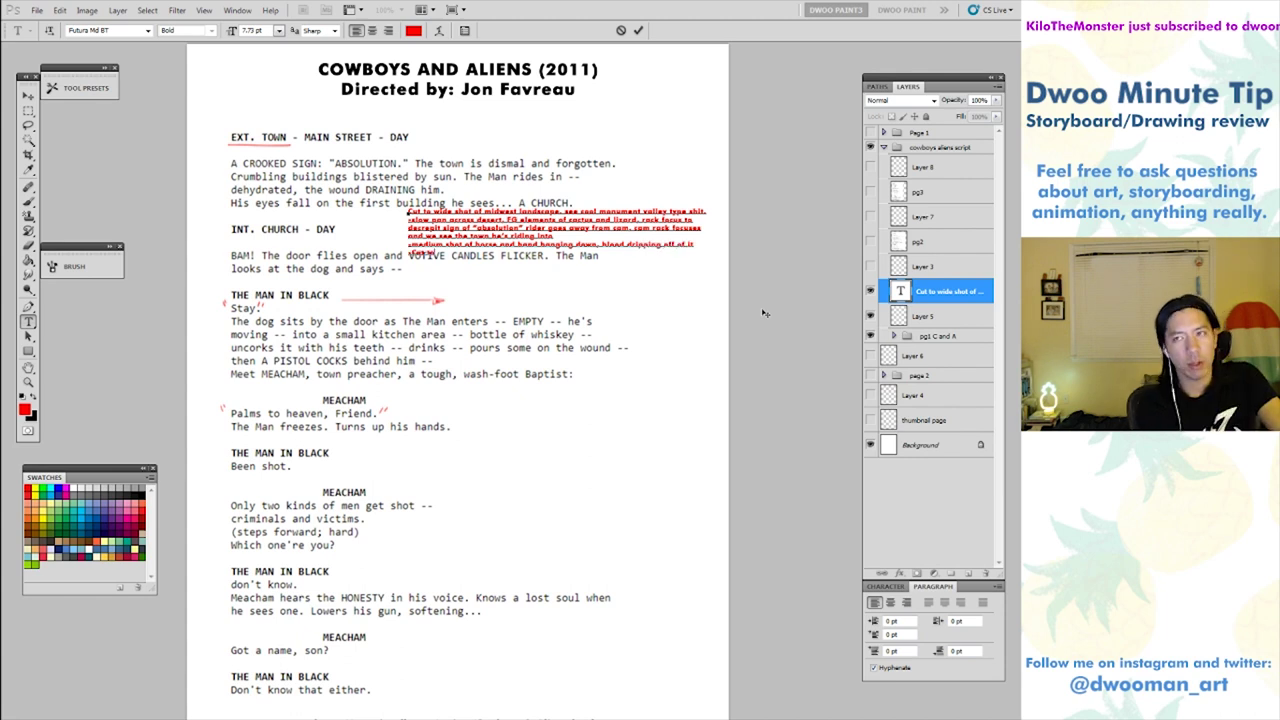
Switch to the browser to examine the old west church reference photo, and return to the script in Photoshop.
key("alt+Tab")
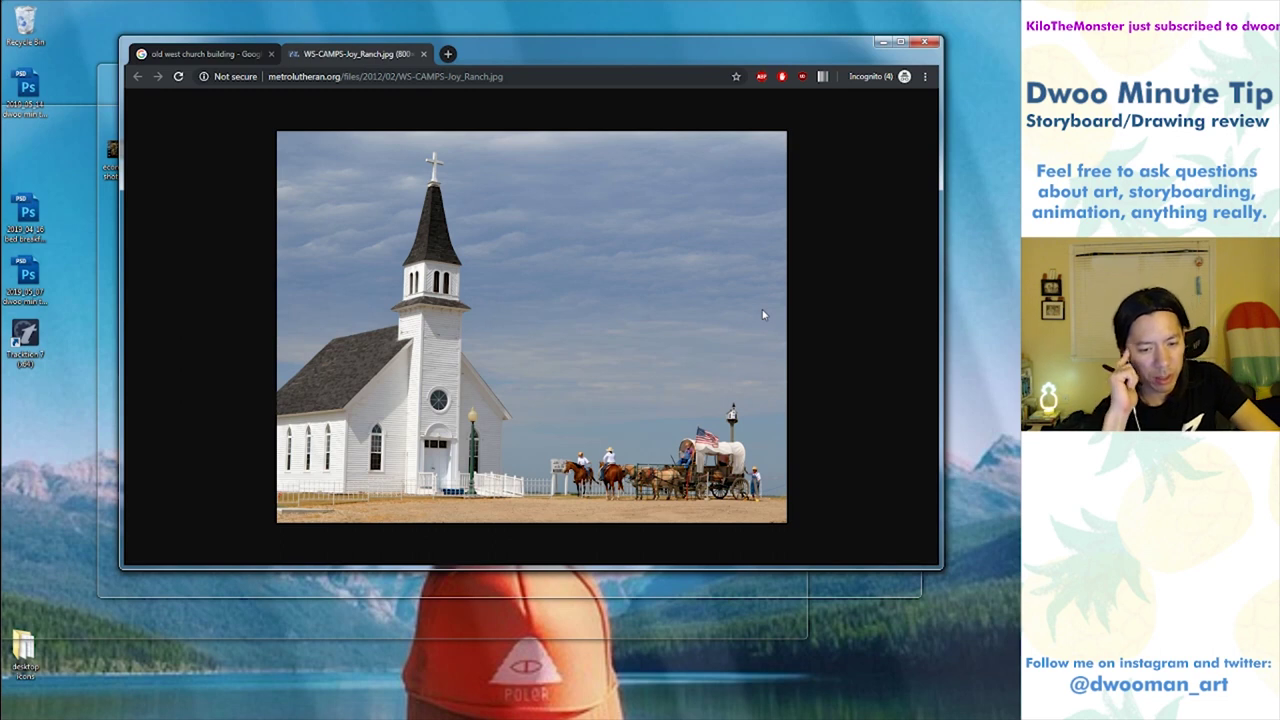
key("alt+Tab")
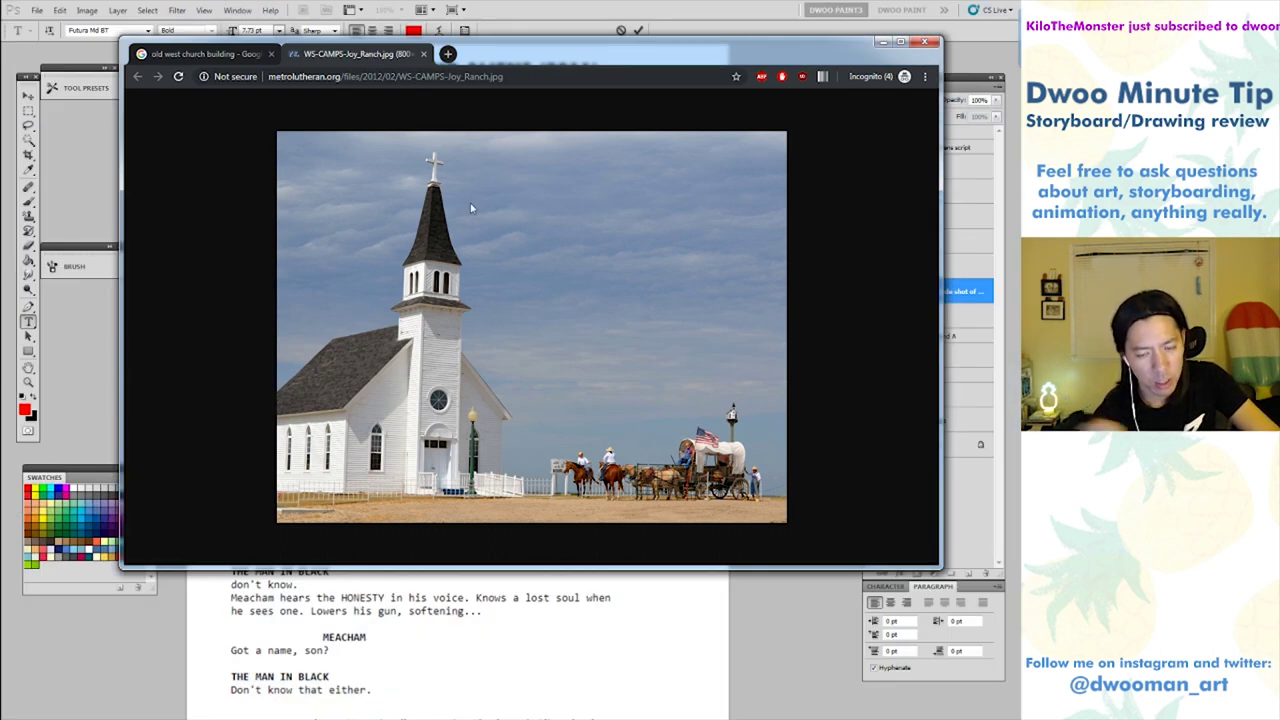
key("alt+Tab")
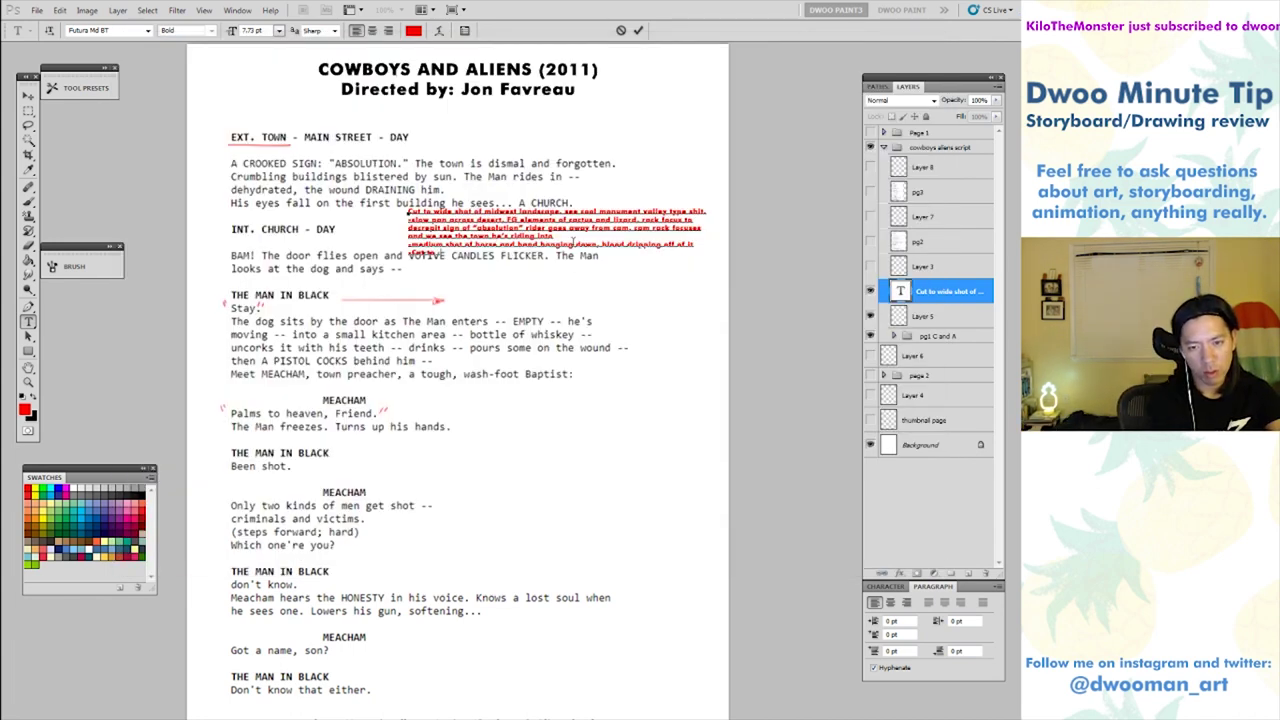
Complete the "-Cut to" line with "cross on church roof in FG, we see man dismount and walk OS. maybe pauses looks up at cross".
type("cross on chur")
type("ch roof")
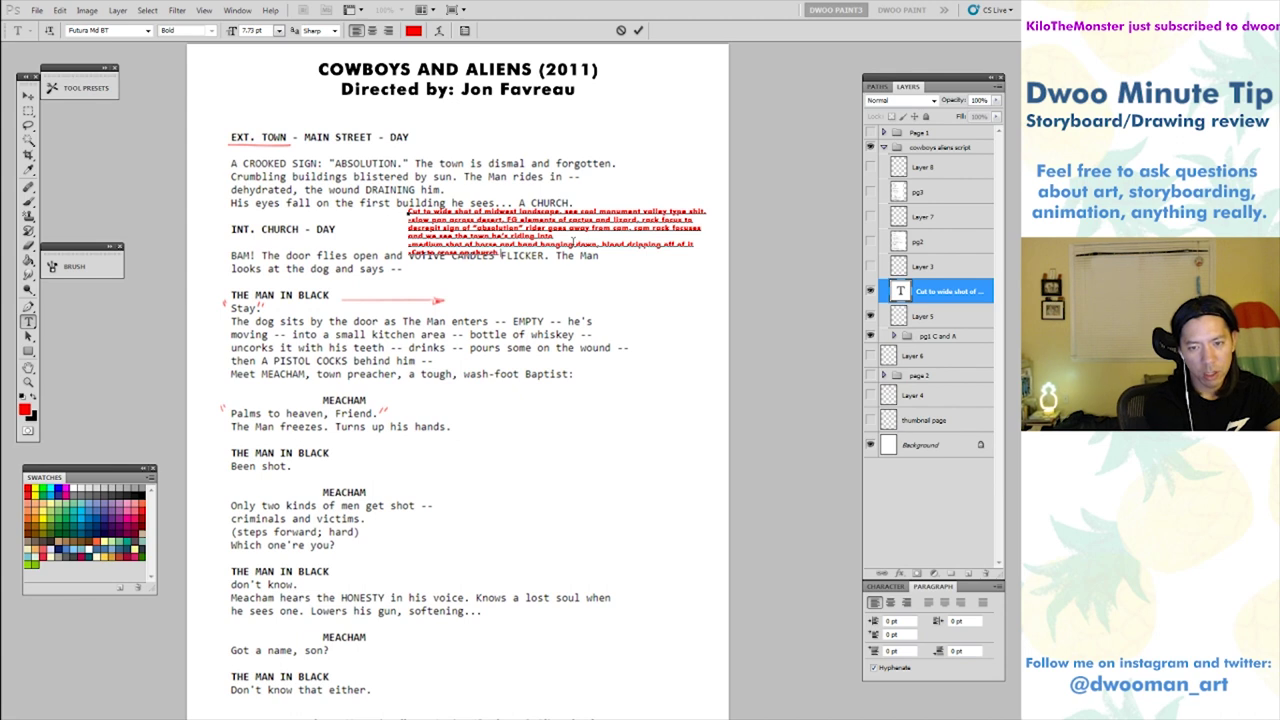
type(" in BG, we")
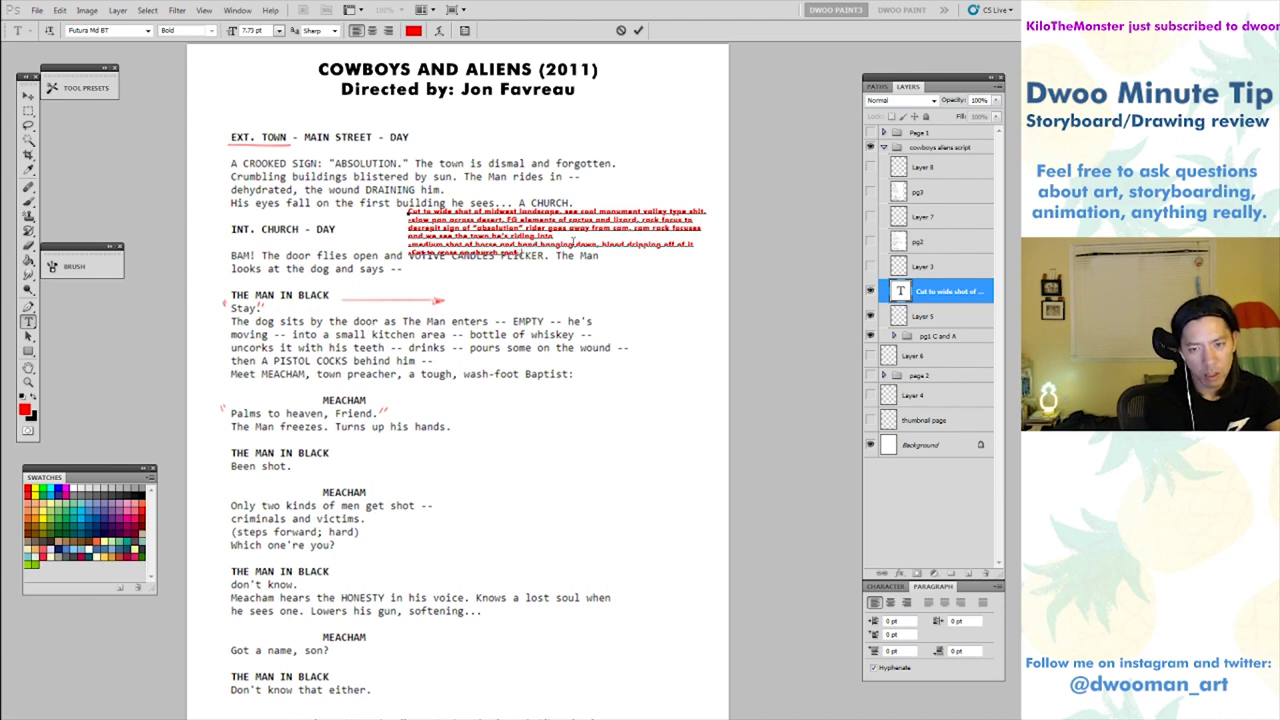
type(" see man dismoun")
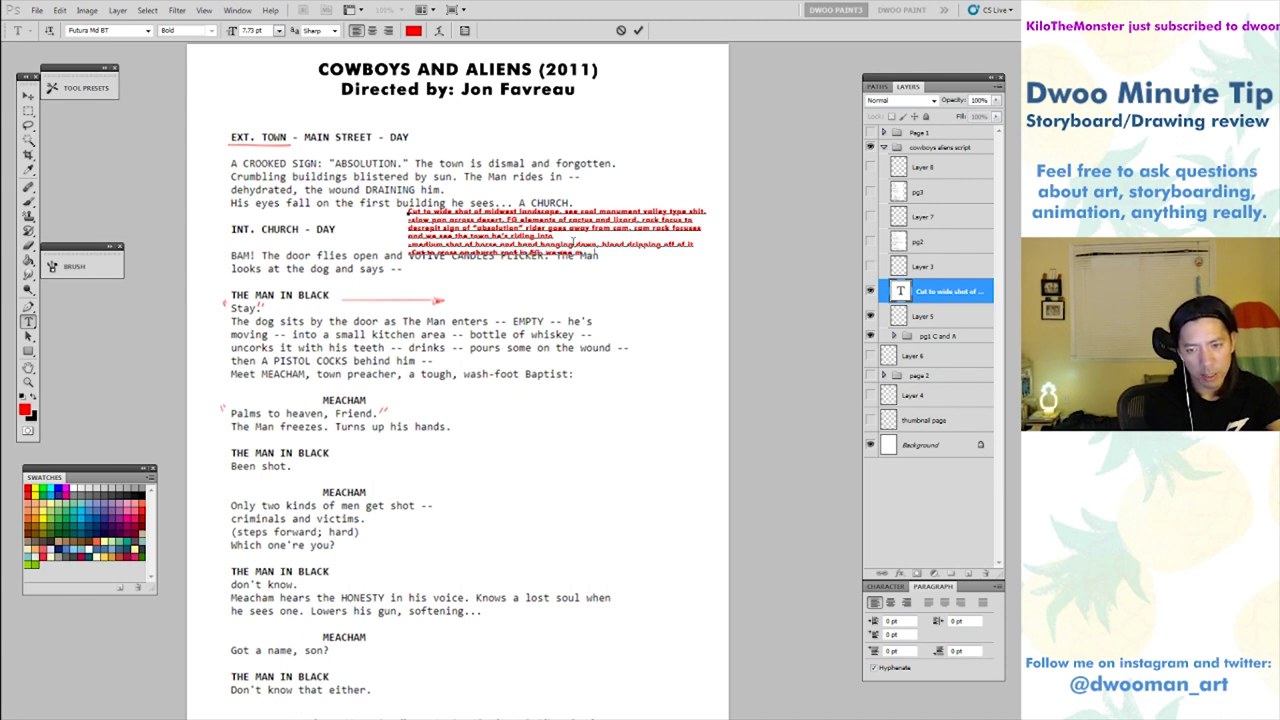
type("t and walks")
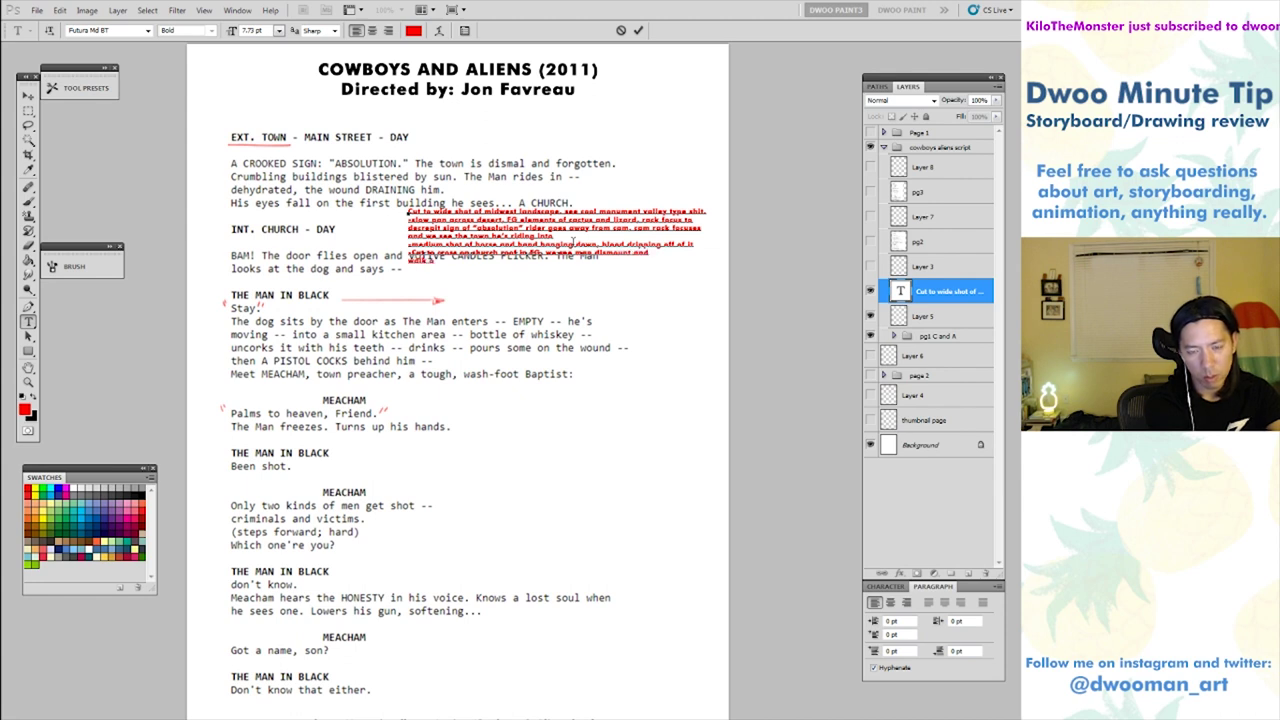
key("BackSpace")
type("slo")
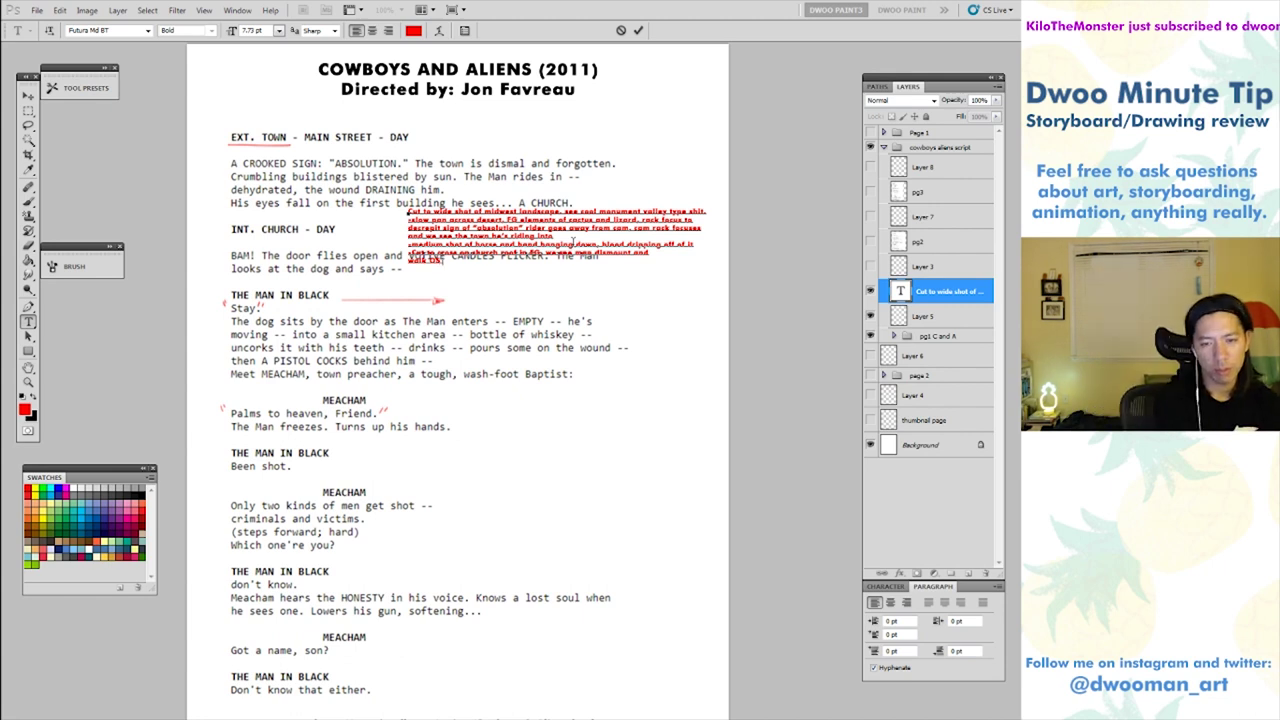
type(", maybe pauses looks up at cross")
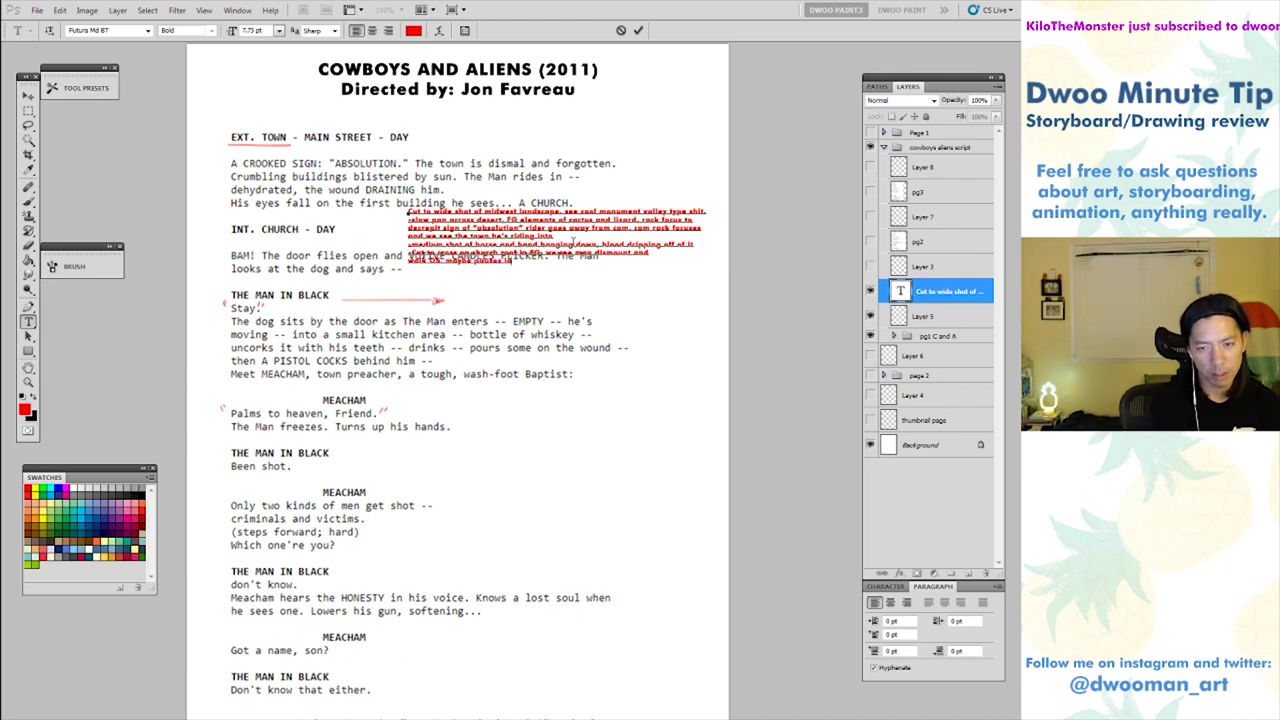
Leave a blank line and add the shot note "-Cut to int of church, doors swing open, man silhouetted by door frame".
key("Return")
key("Return")
type("-Cut to ")
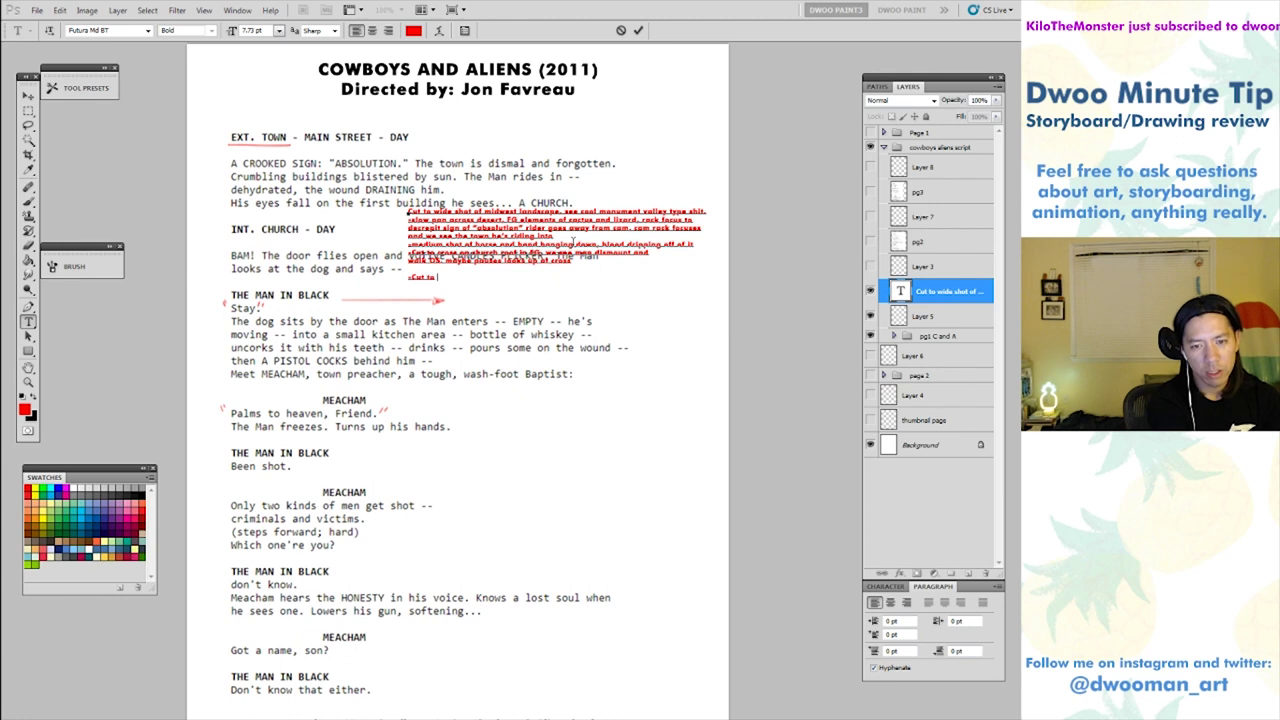
type("int of church, ")
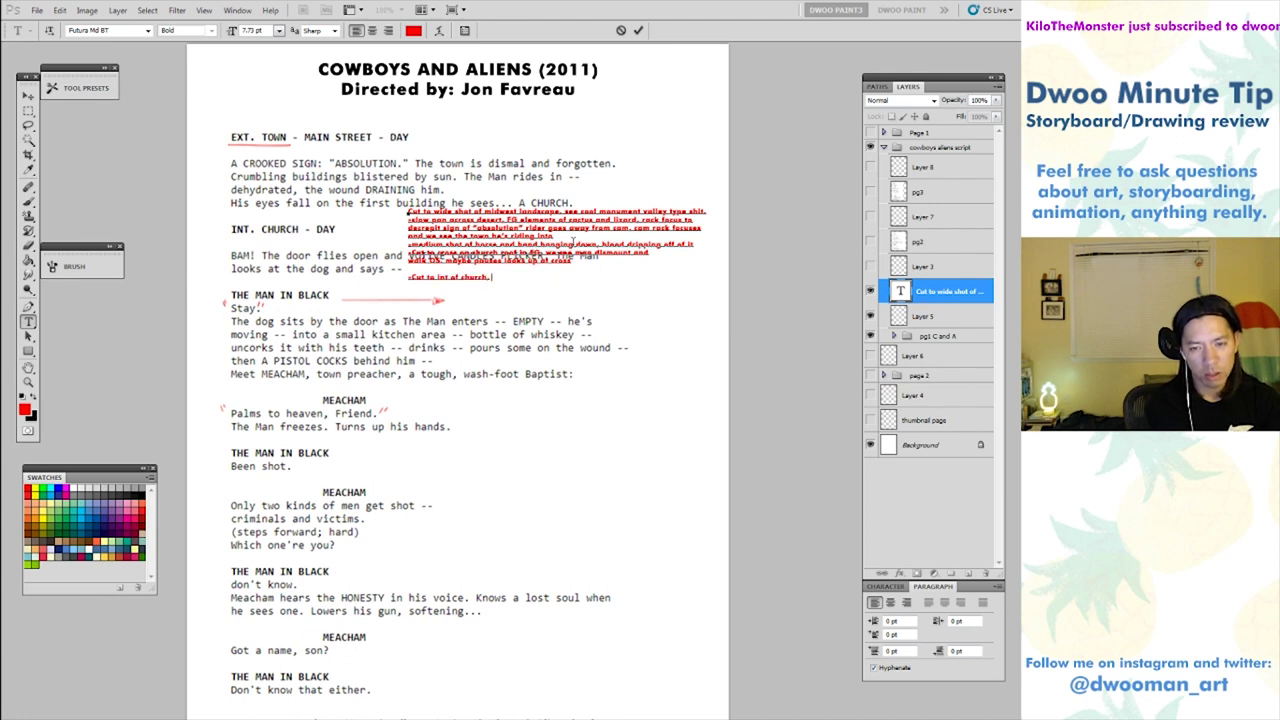
type("doors swing open,")
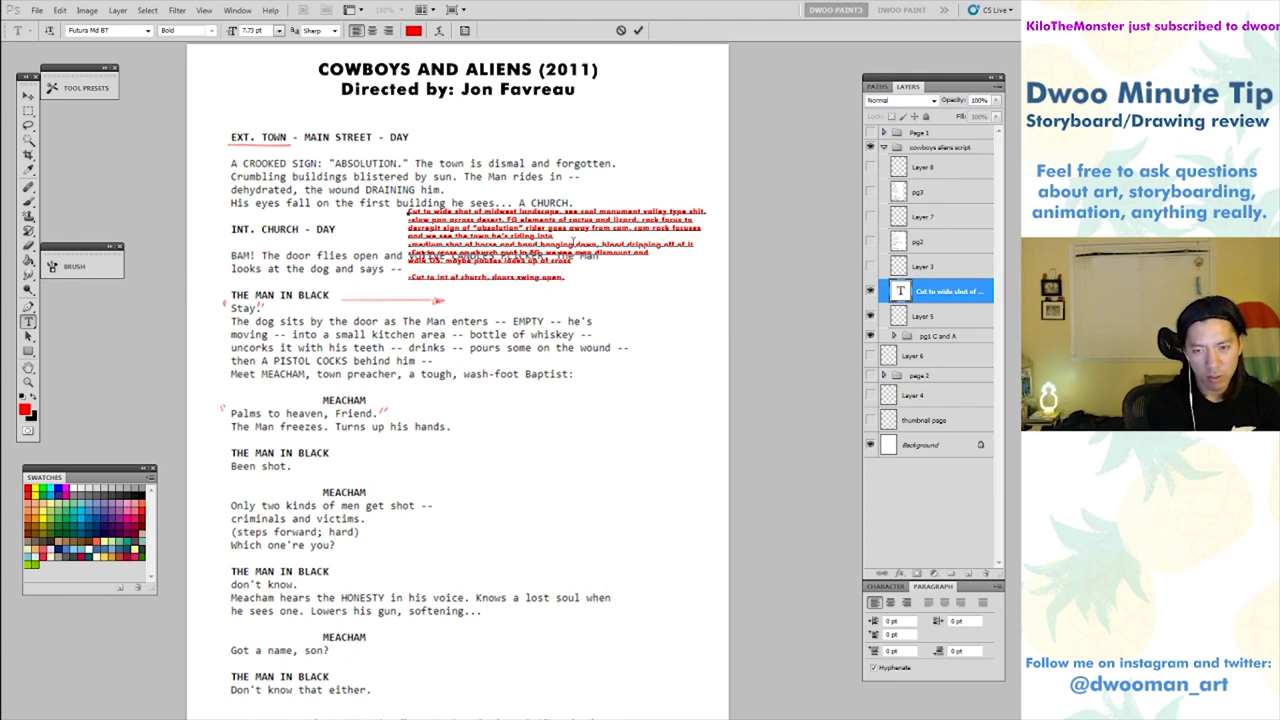
type(" man silhouetted in")
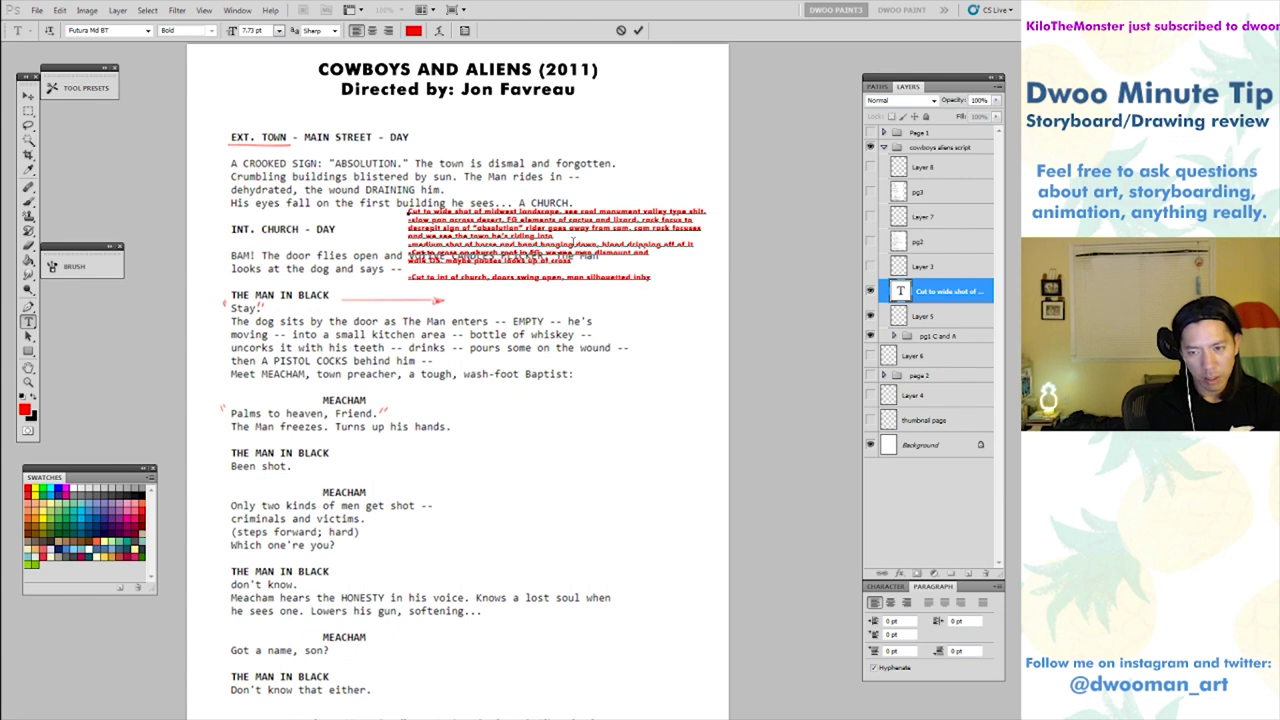
type("y ")
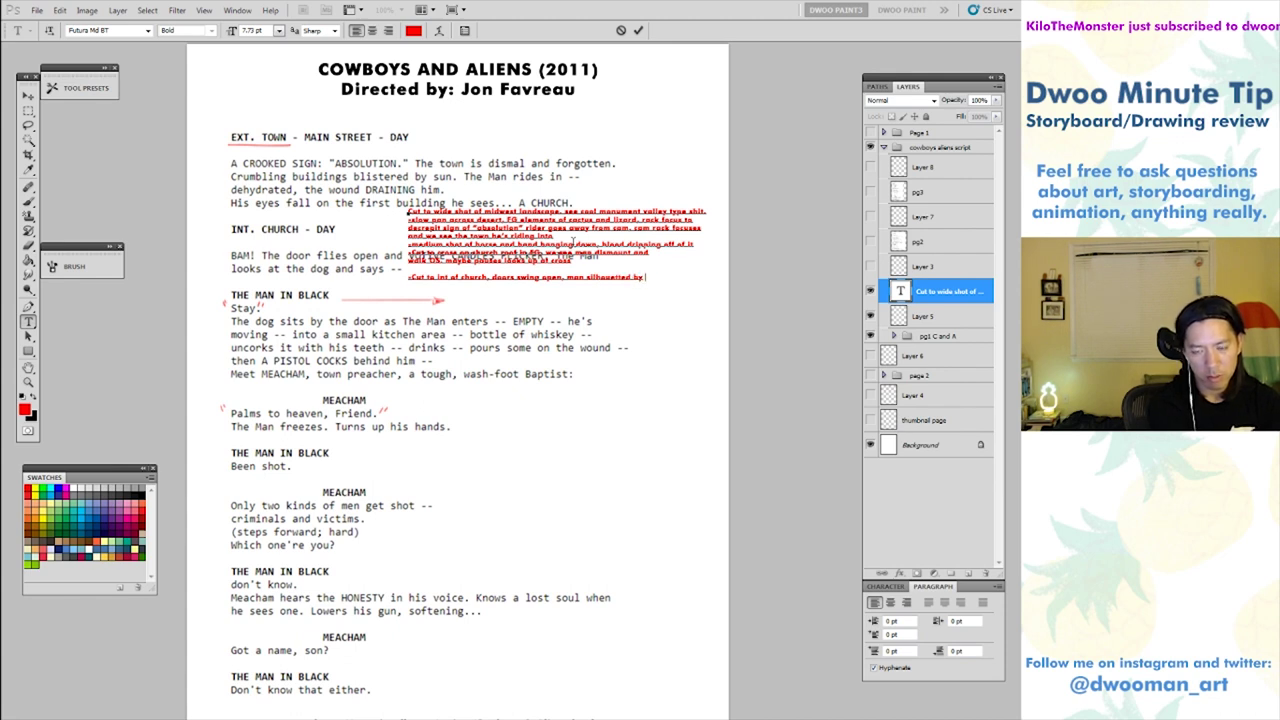
type("door frame")
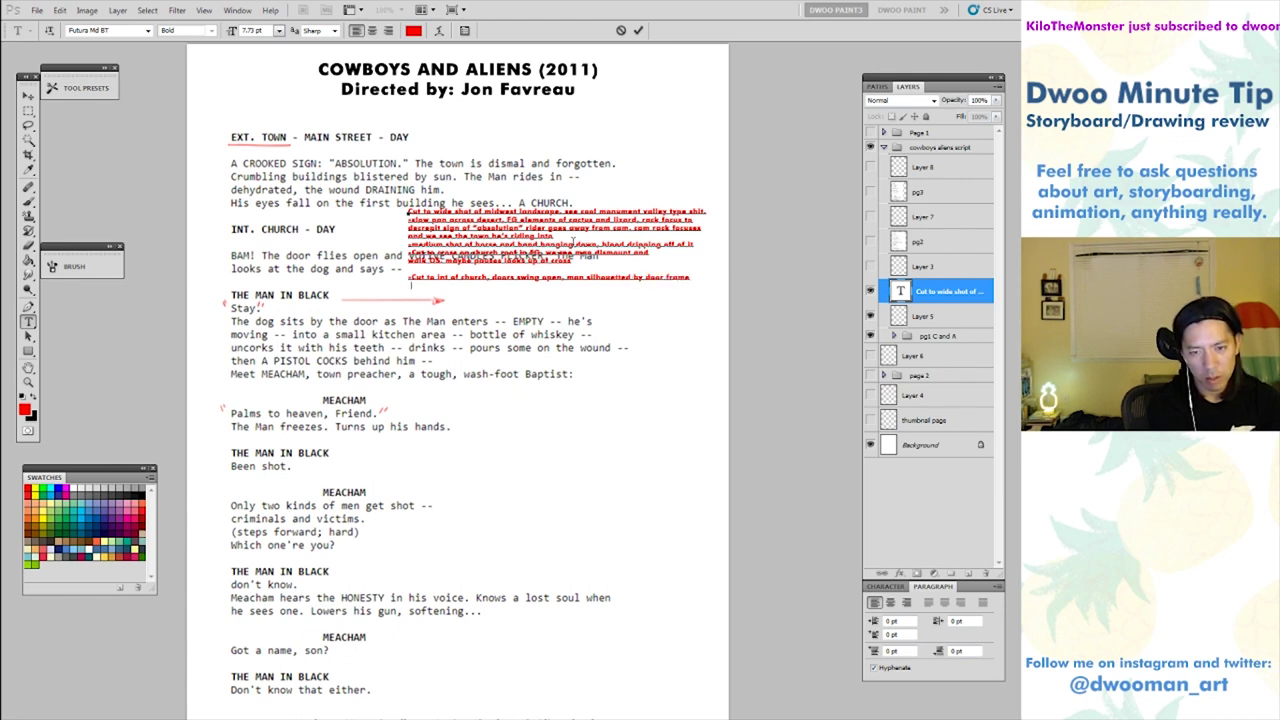
Add the shot line "-Cut clse on candles as they flicker" below the church interior note.
key("Return")
type("-Cut t")
key("BackSpace")
type("close on")
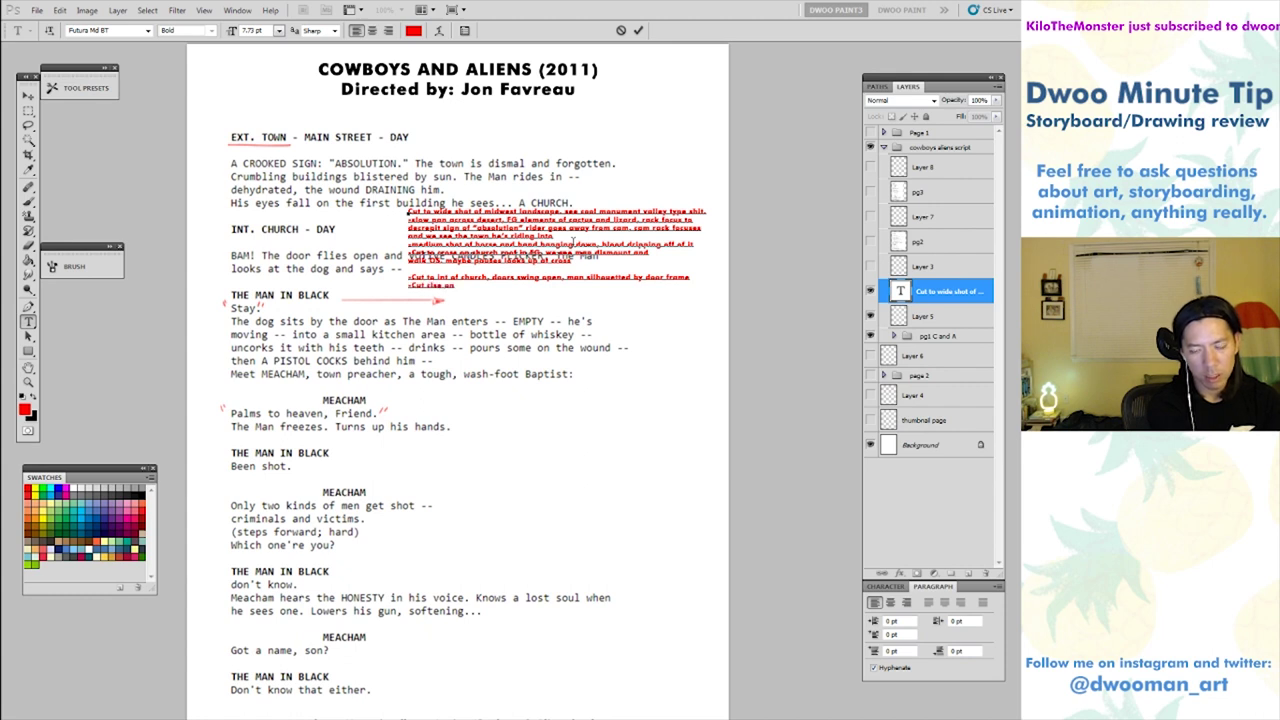
type(" candles as they f")
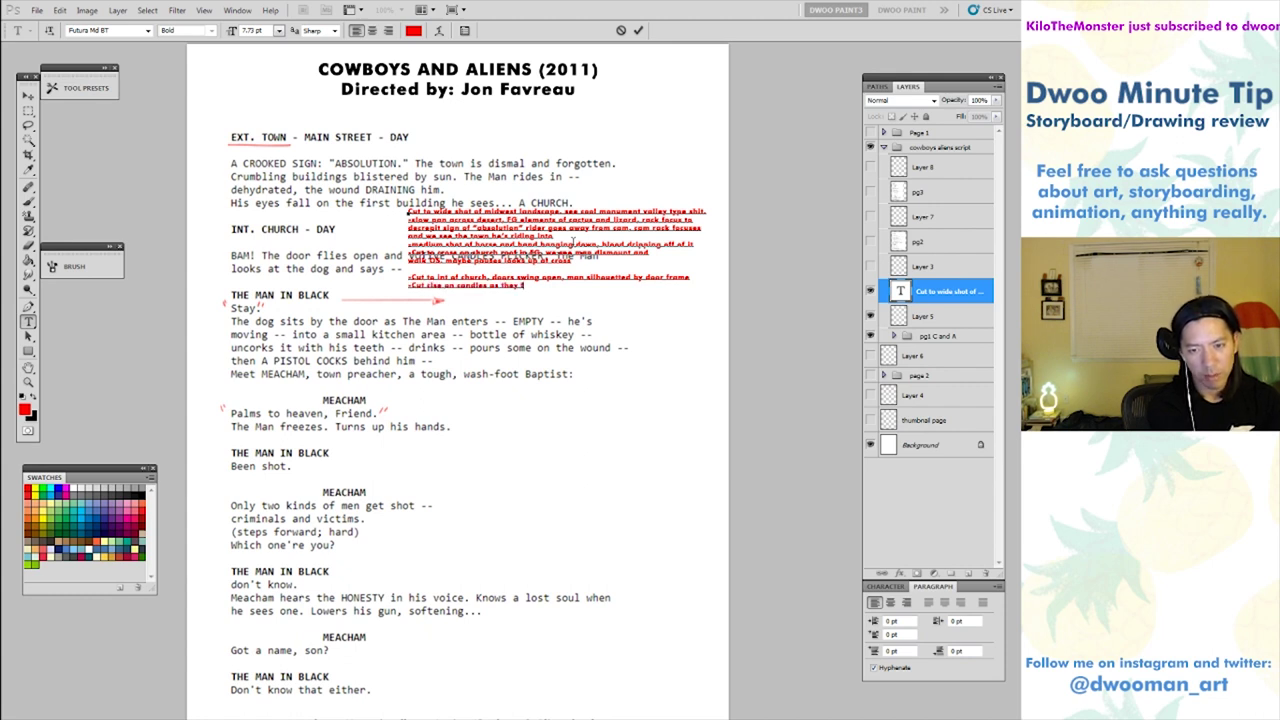
type("licker")
Add the shot line "-Cut close on maybe jesus statue, with light flickering across" below the candles note.
key("Return")
type("-Cut close on maybe jesus statue")
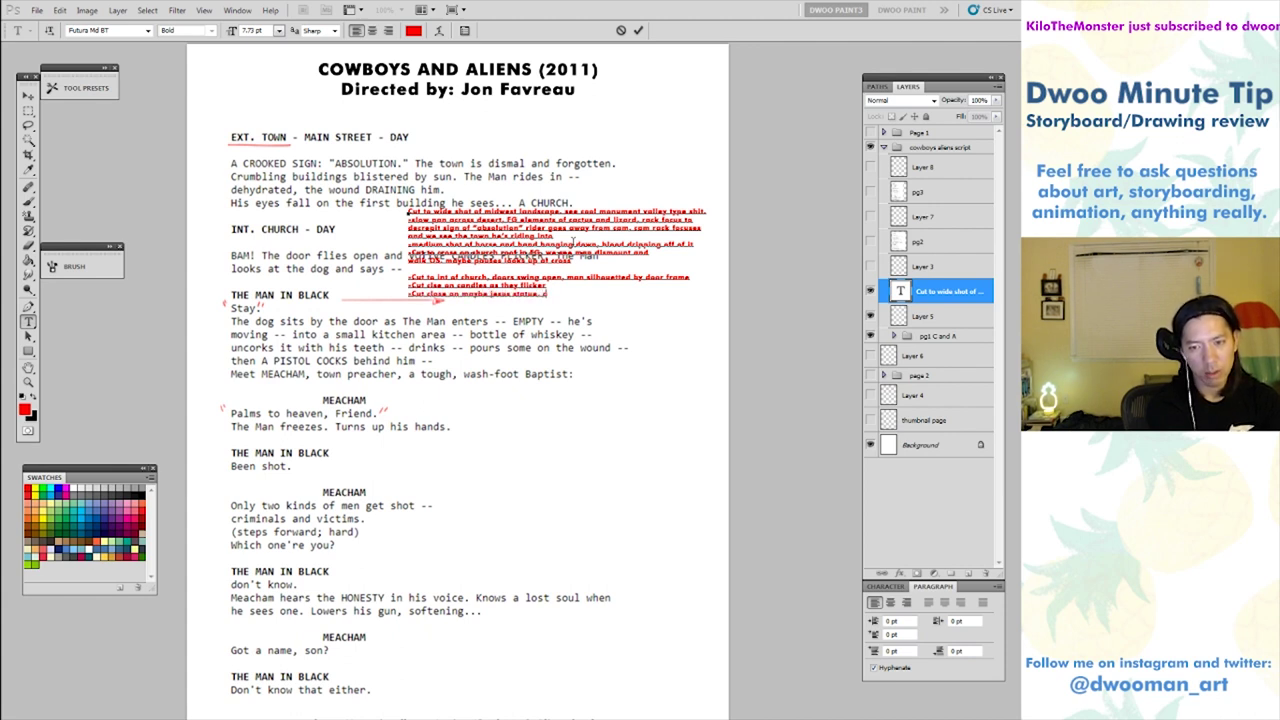
type(", with light fi")
type("ickering across")
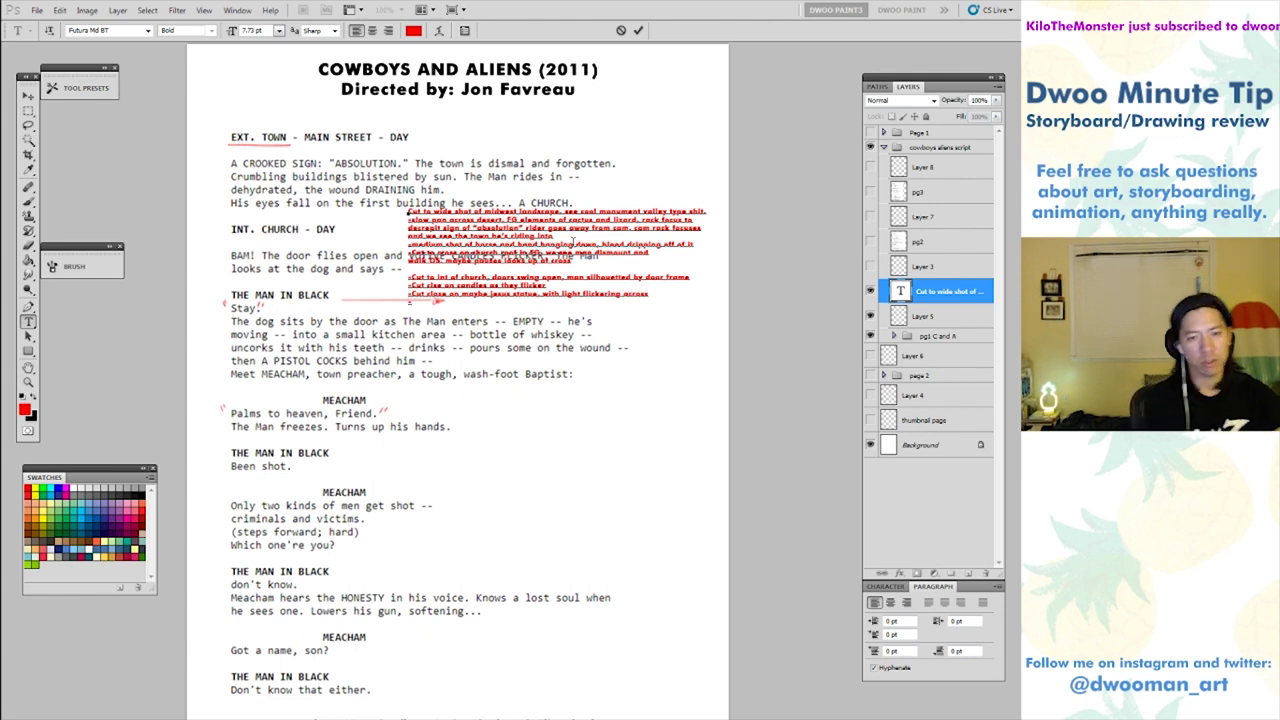
Add the shot line "-Cut to altar with bible, pages flip through it, eventually ending on special" below the statue note.
key("Return")
type("-Cut to wit with")
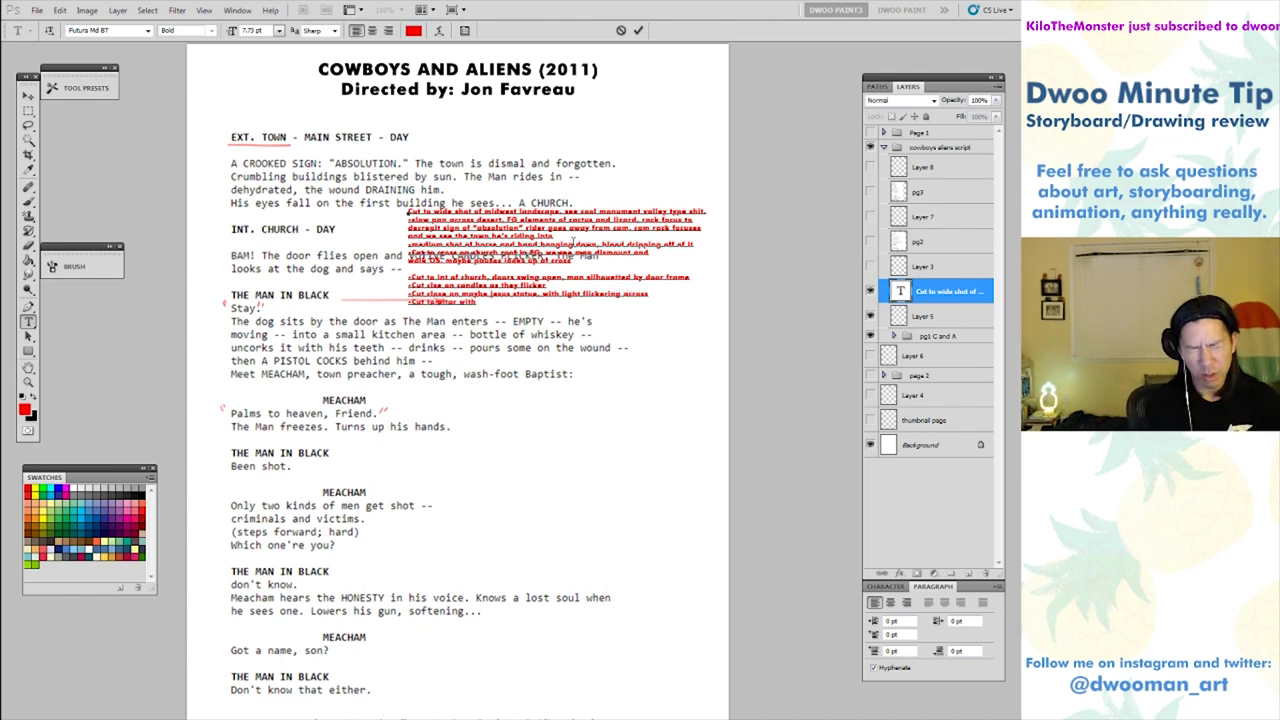
type(" bible, pages")
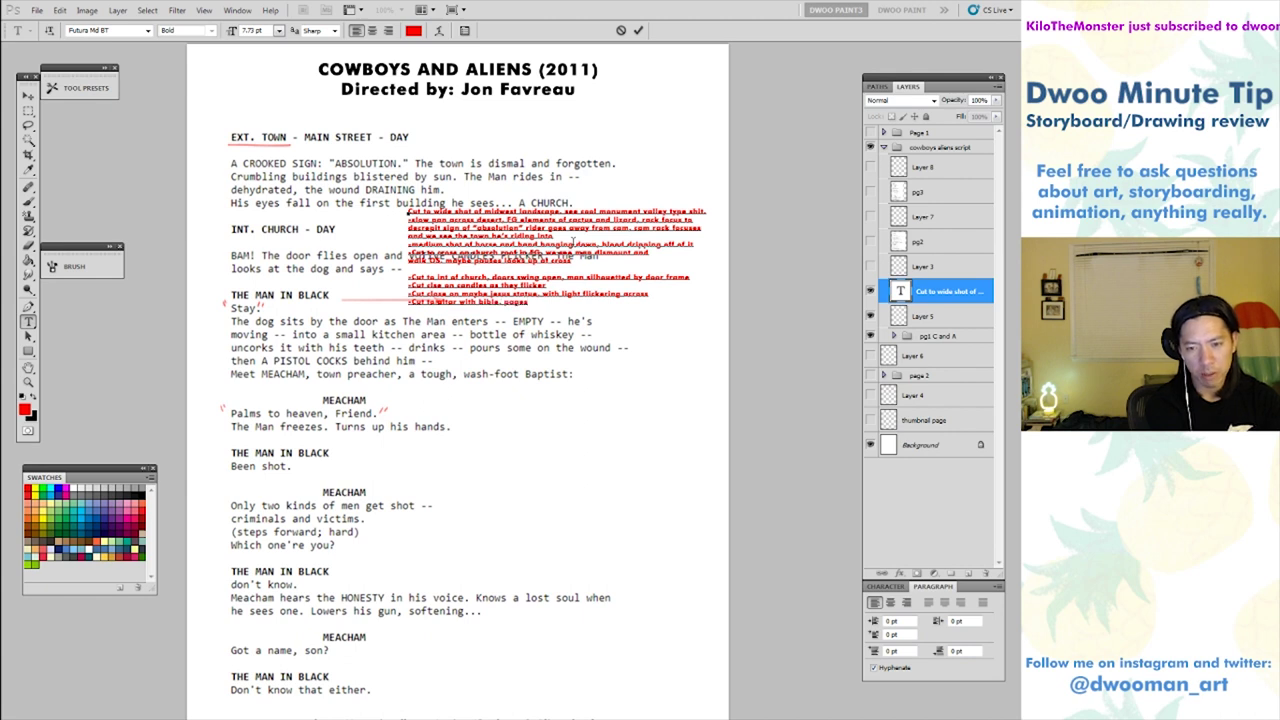
type(" fli")
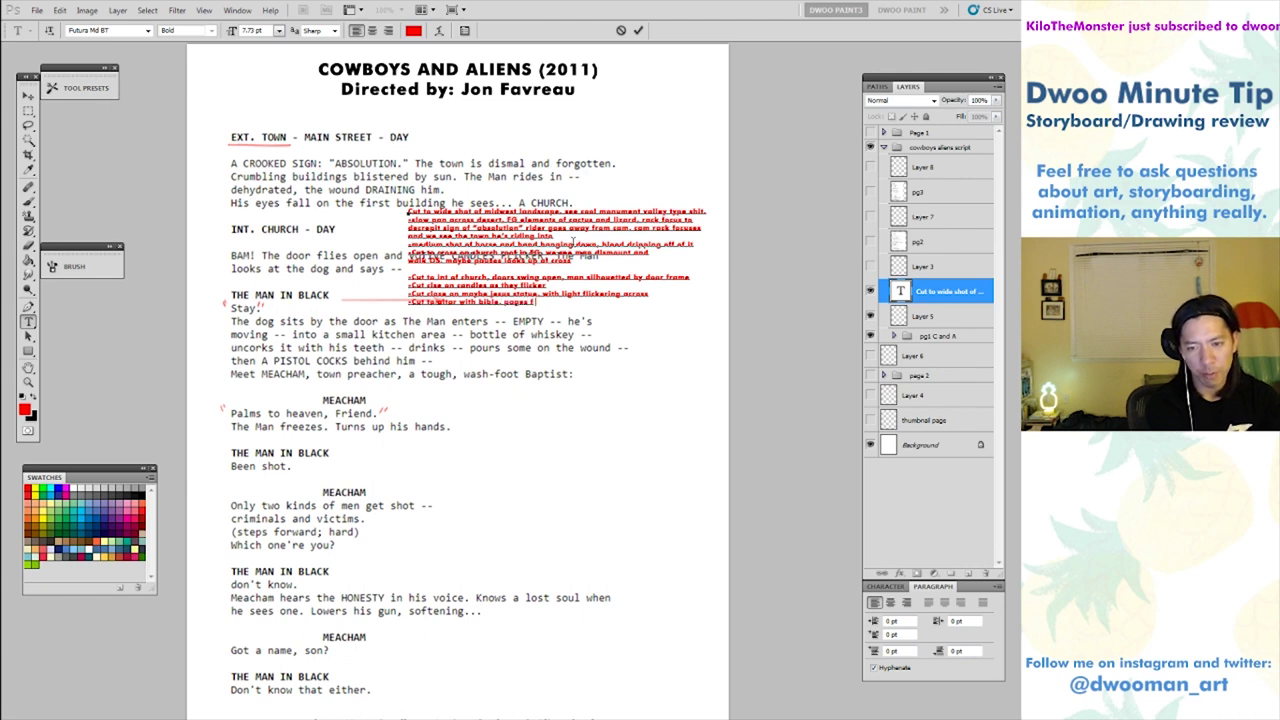
type("p through it, eventual")
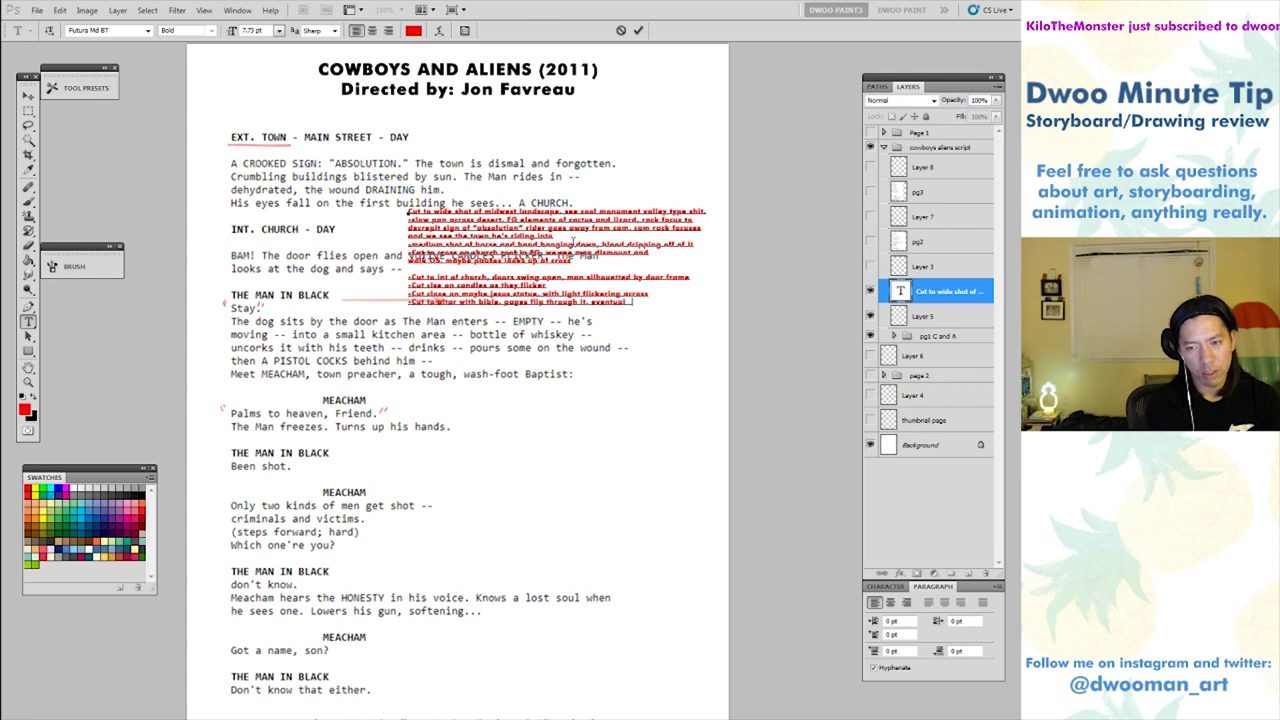
type("ly ending on special")
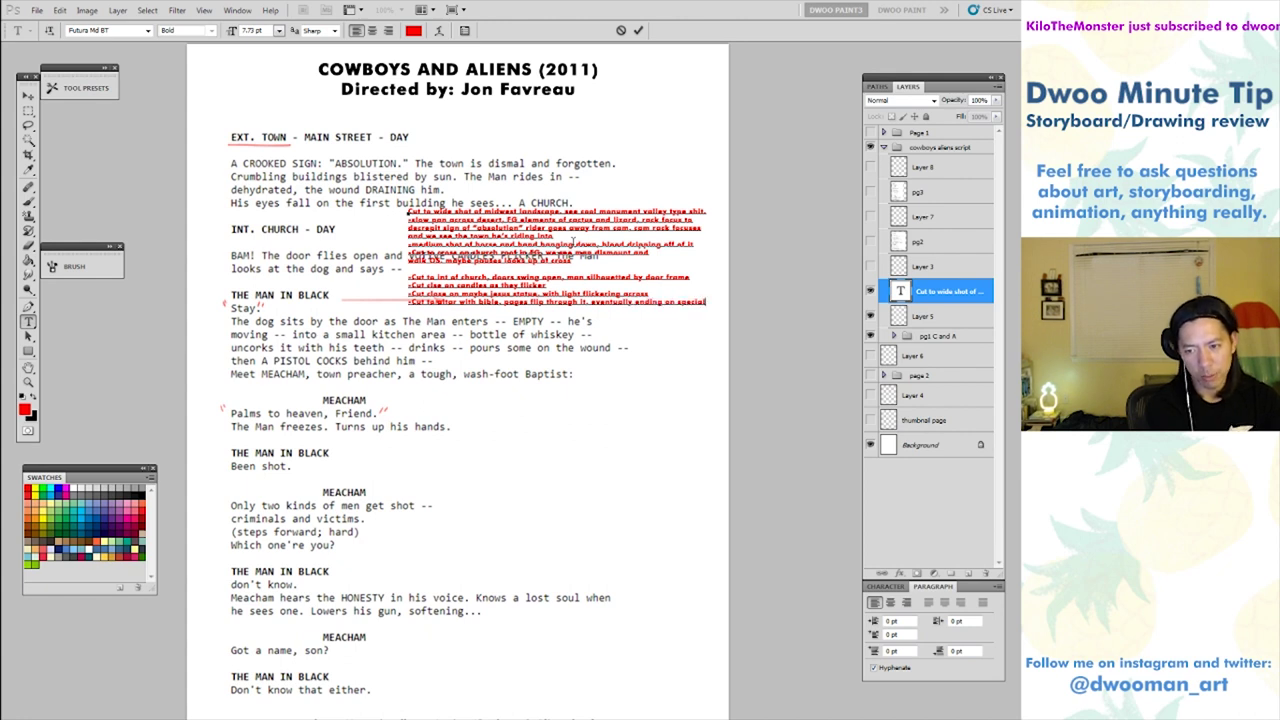
Continue the altar note with "passage. pan up to guy in black walking up altar. extends hand out for bible, but then grabs bottle of wine.".
type(" passage, pan up at")
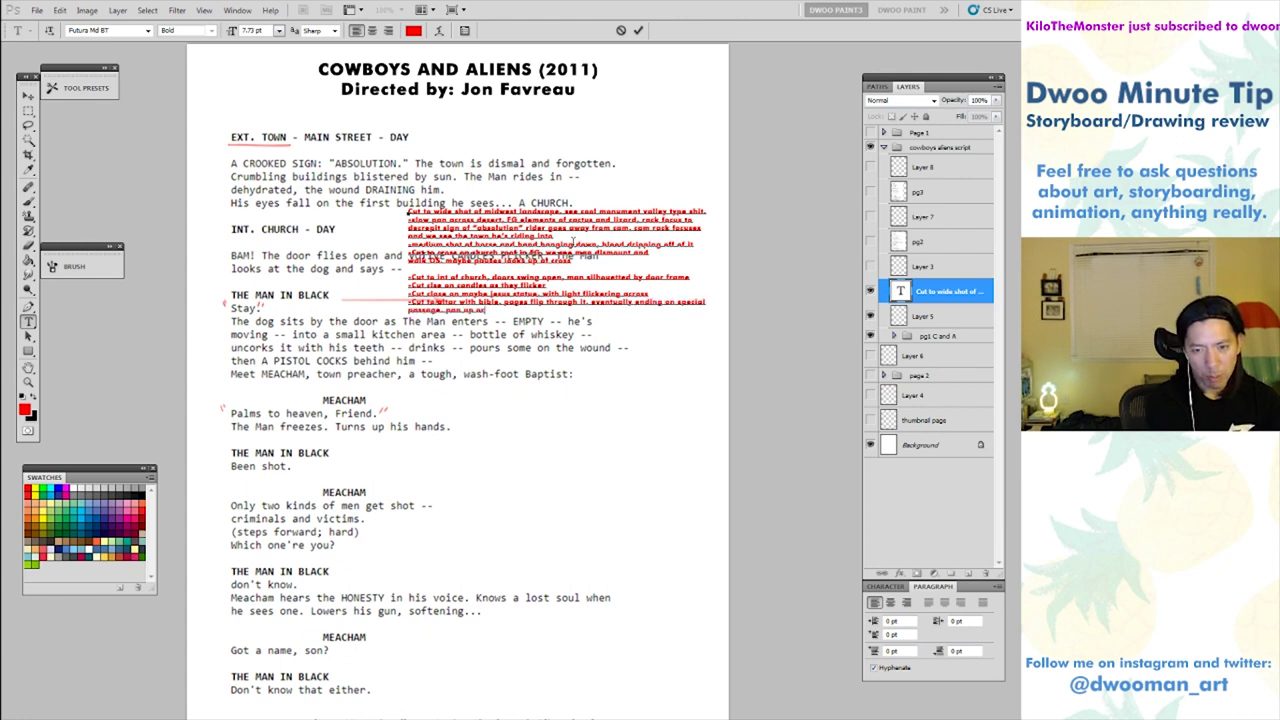
type("o guy")
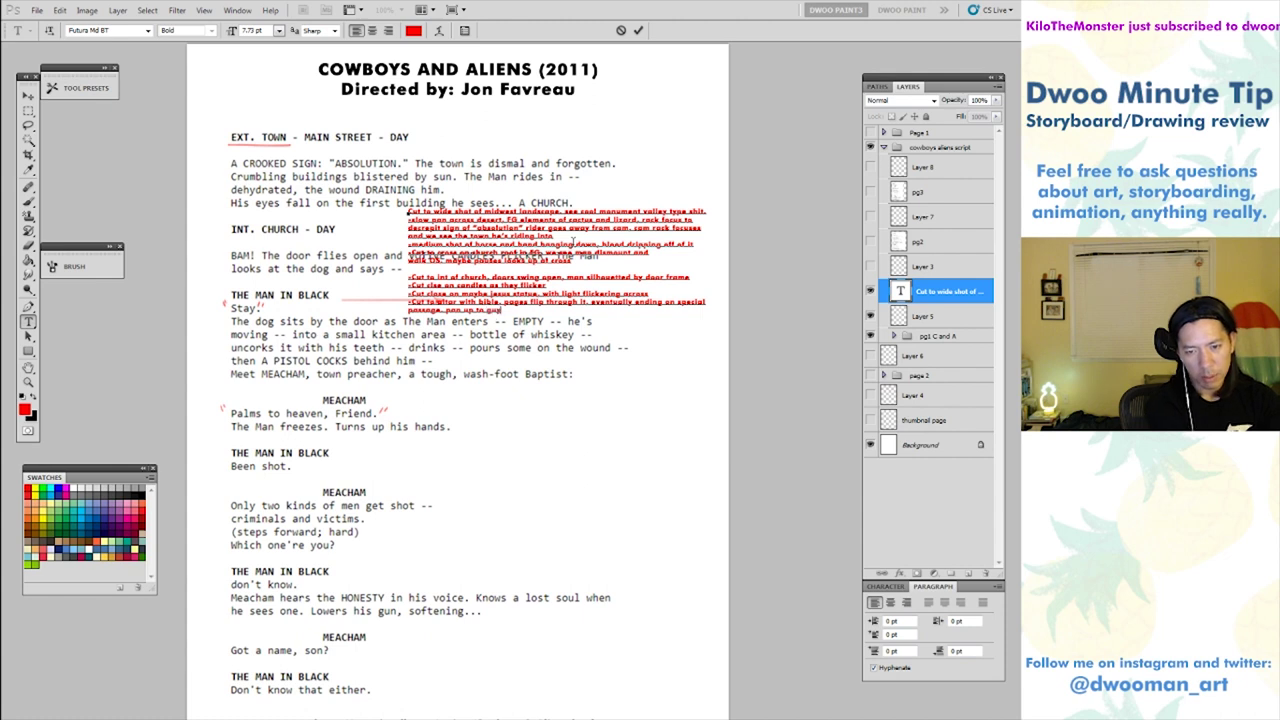
type(" in black walking up stairs, extends")
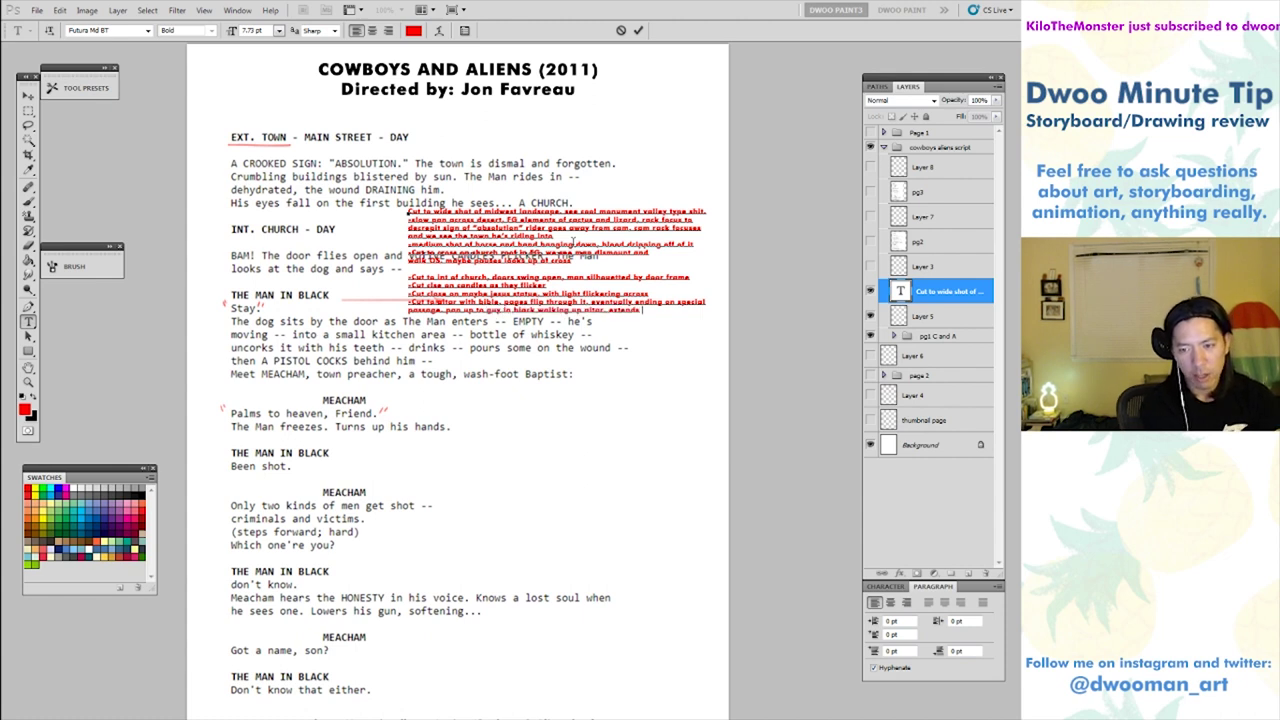
type(" hand out for bible, but then")
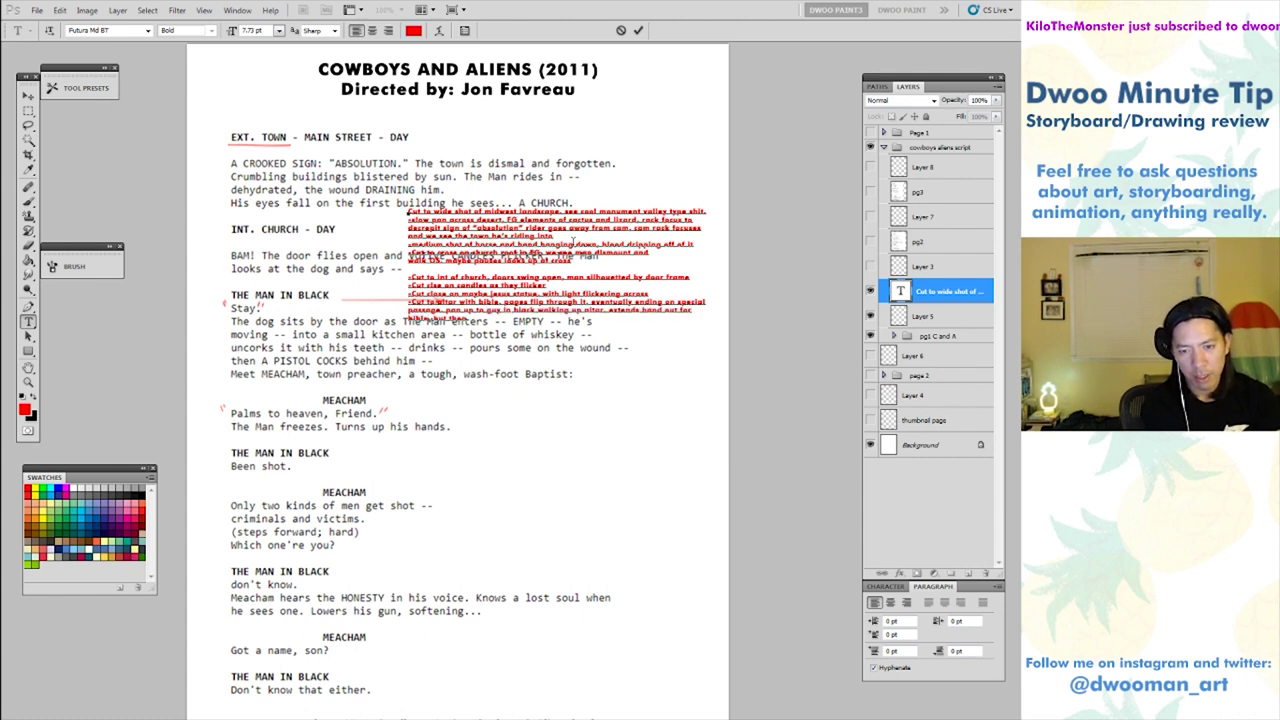
type(" grabs bottle of whi")
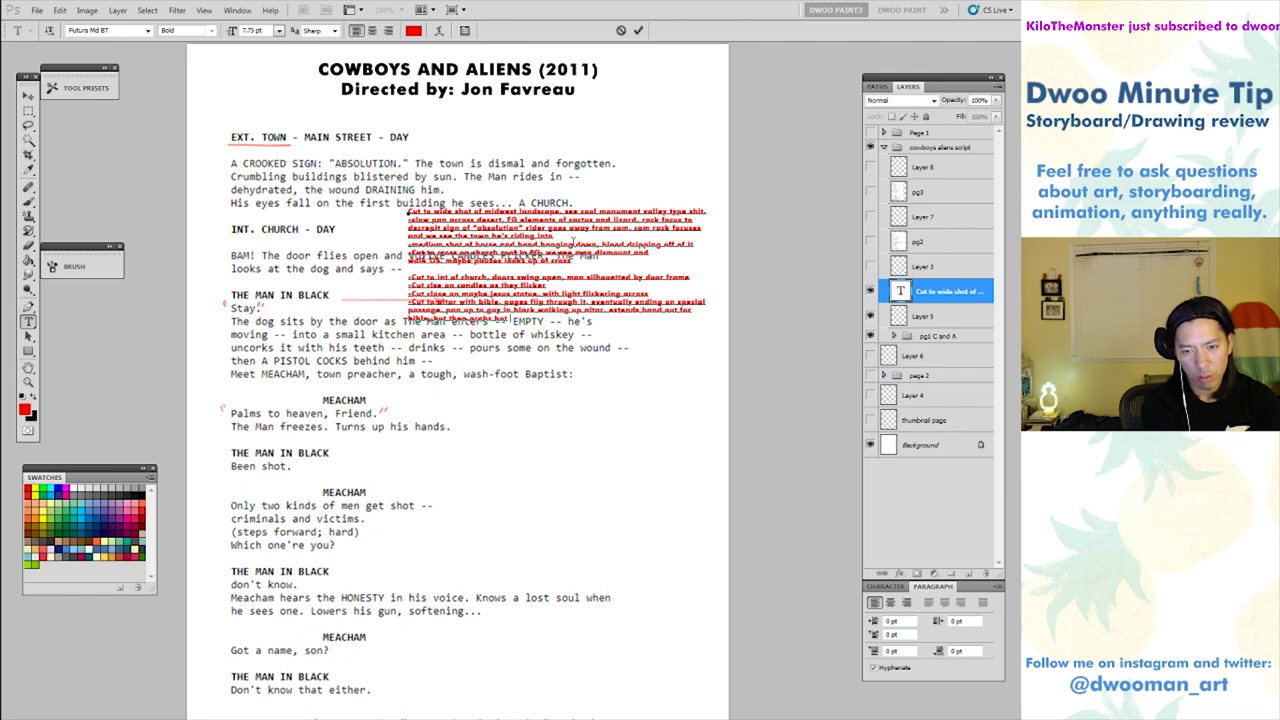
key("BackSpace")
key("BackSpace")
type("ine.")
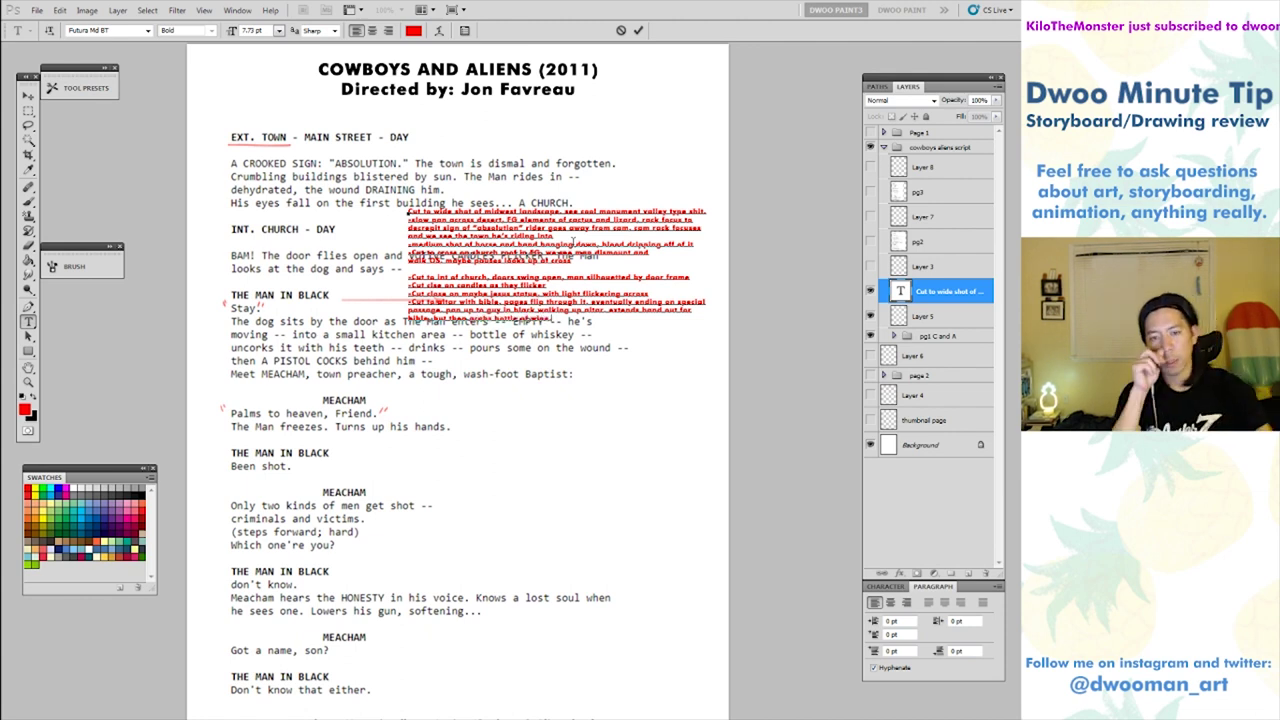
left_click(943, 304)
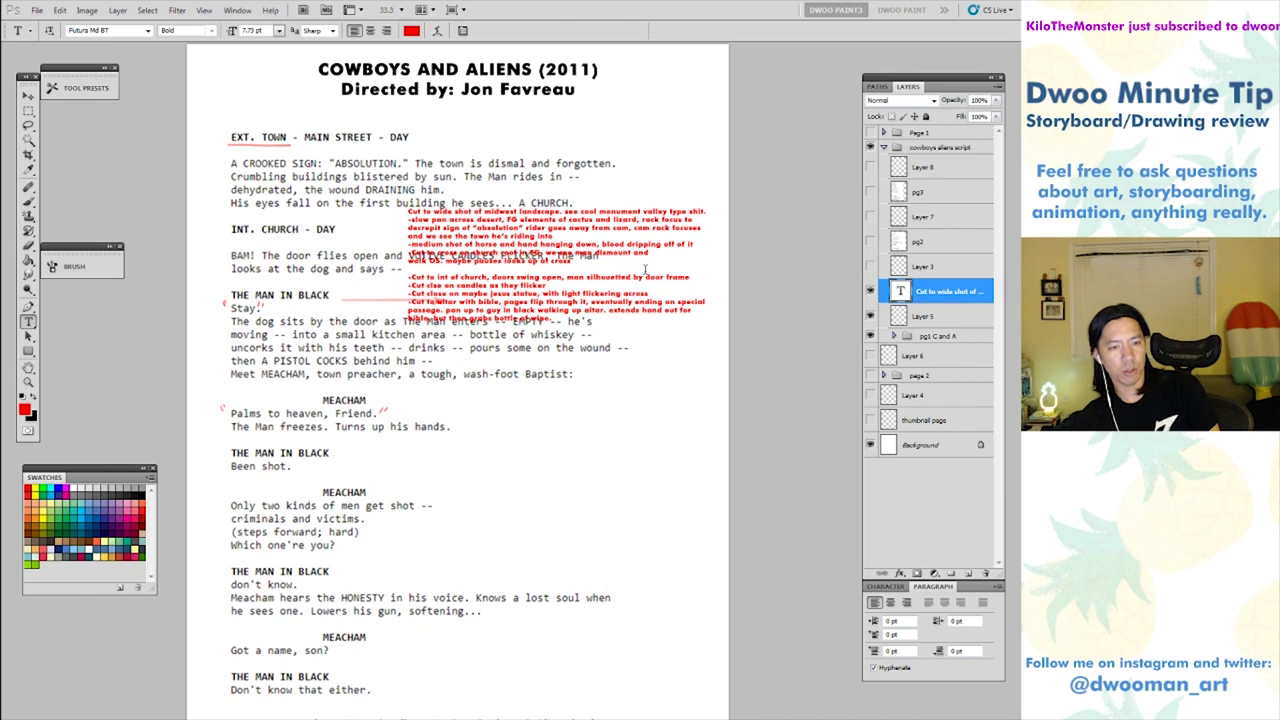
Move the red shot-notes text block straight down the script page, beside the "Palms to heaven, Friend." dialogue.
left_click(569, 263)
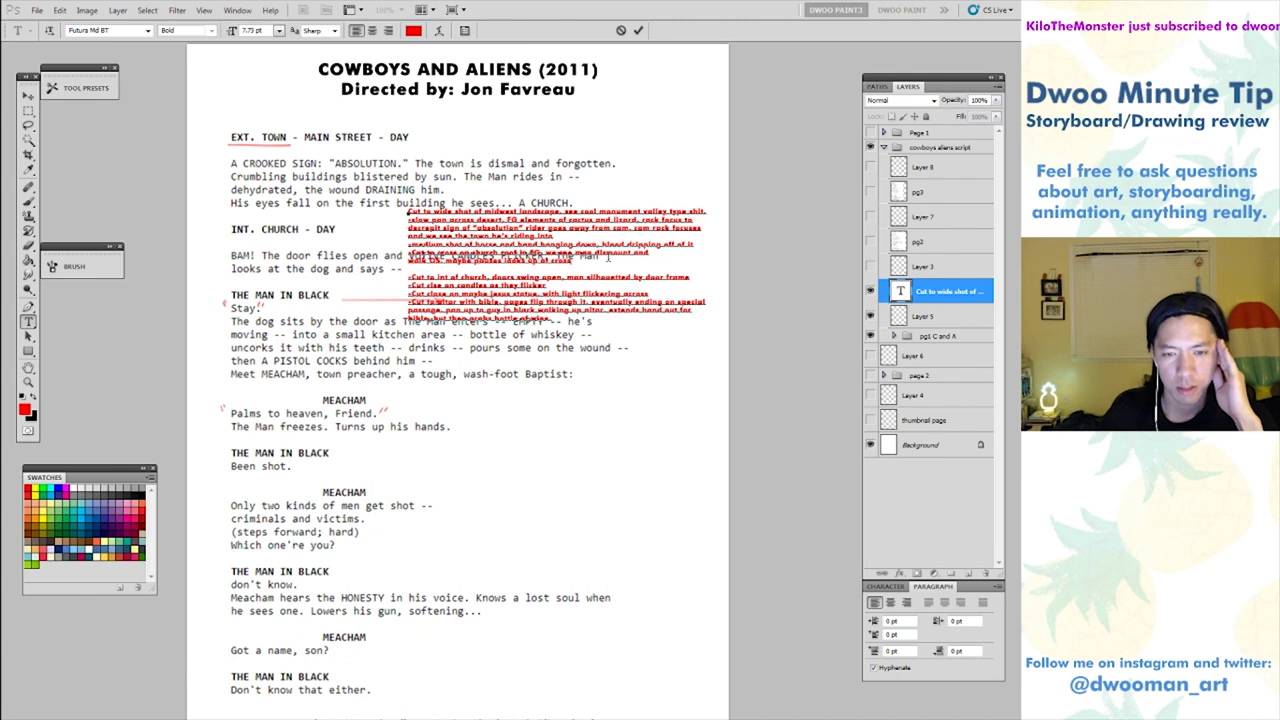
key("ctrl+Return")
key("v")
left_click_drag(608, 264, 607, 459)
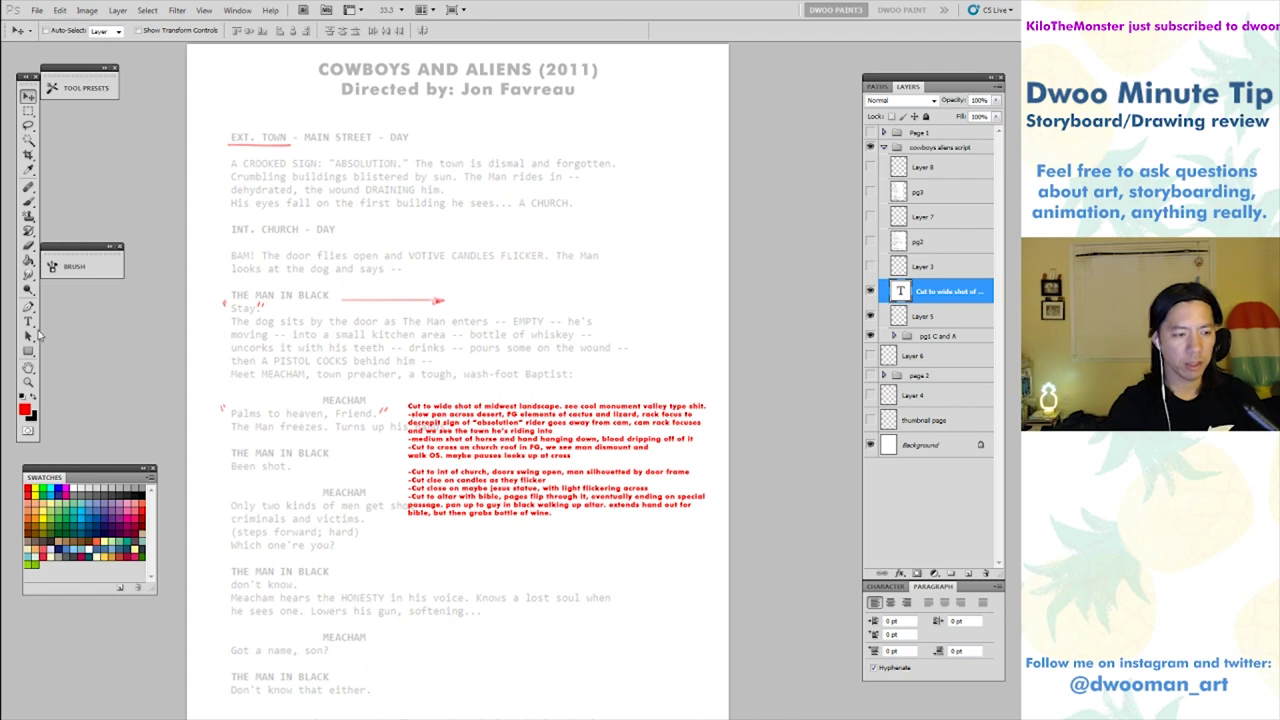
Insert a new line reading "-OR" in the shot notes after "maybe pauses looks up at cross".
left_click(29, 322)
left_click(571, 452)
key("Return")
type("-Cut")
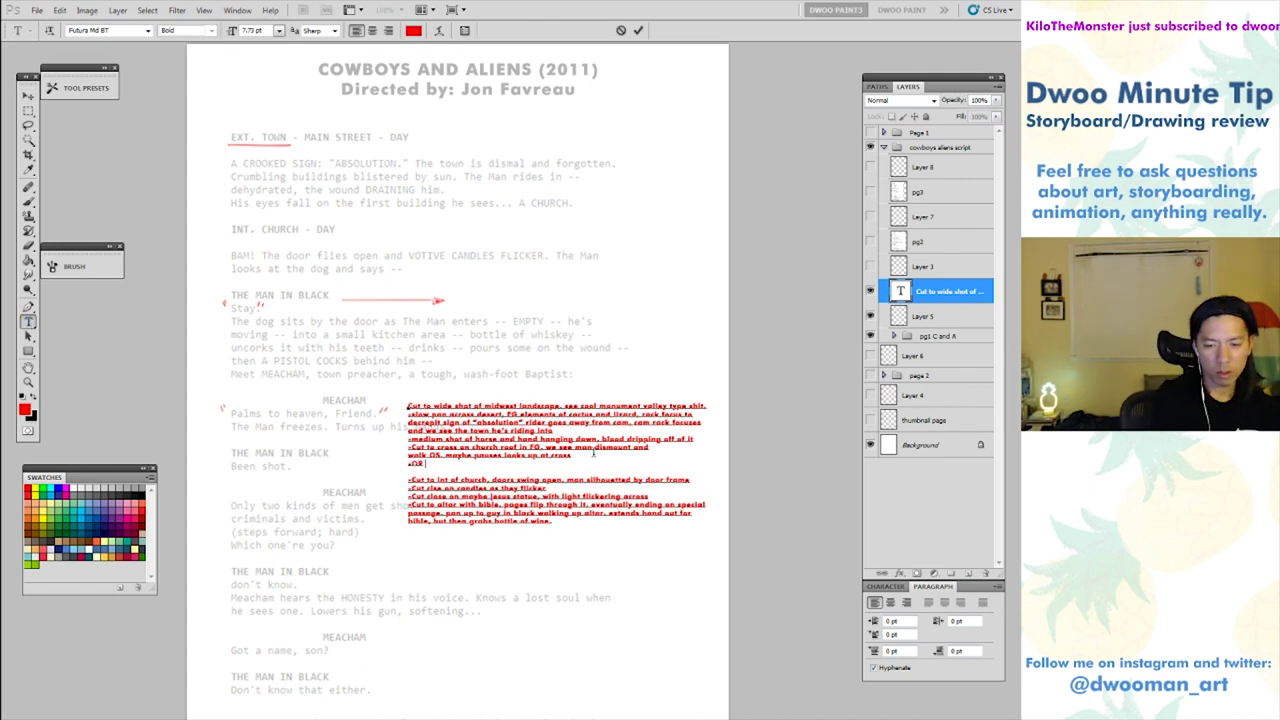
type(" upshot guy in")
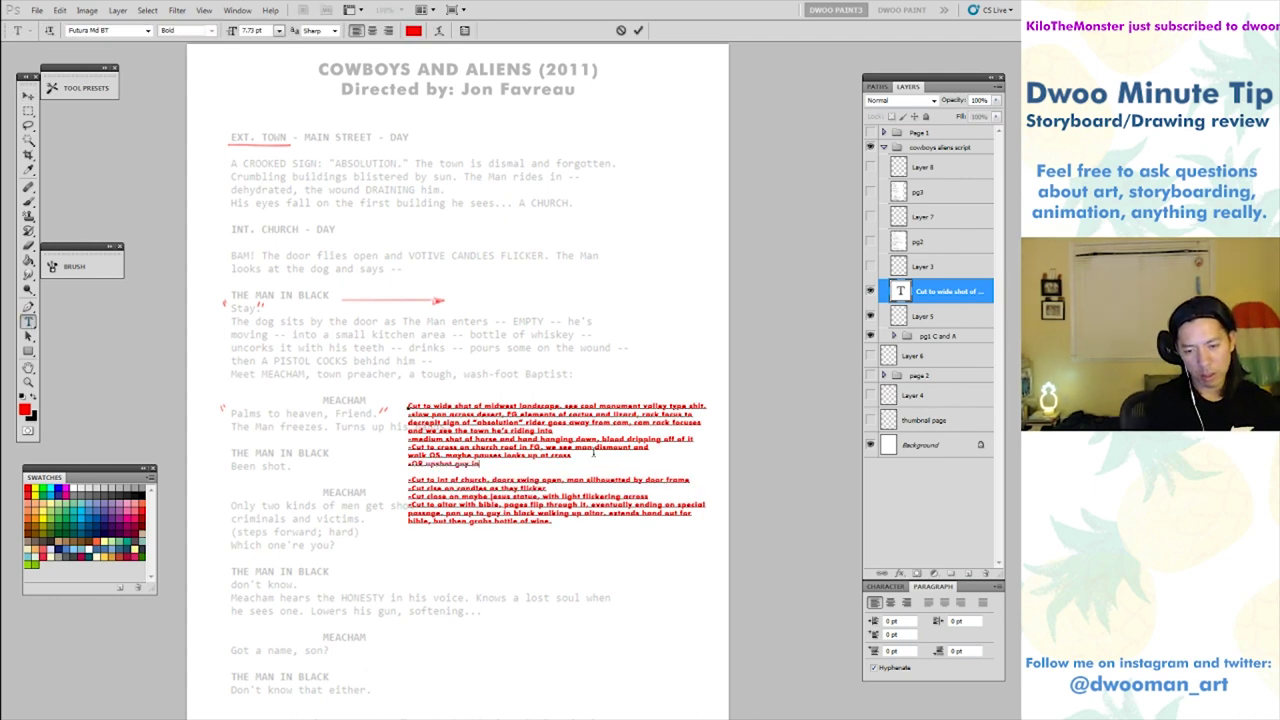
type(" FG, looki")
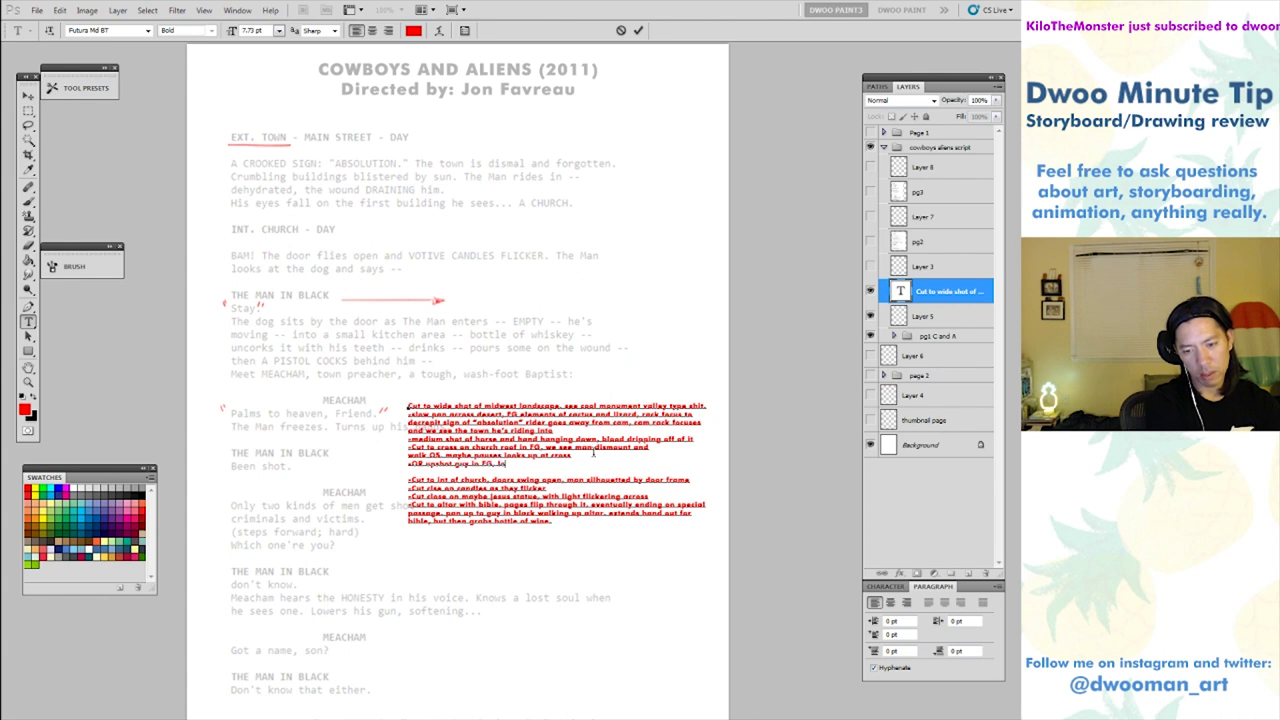
type("ng up at cross")
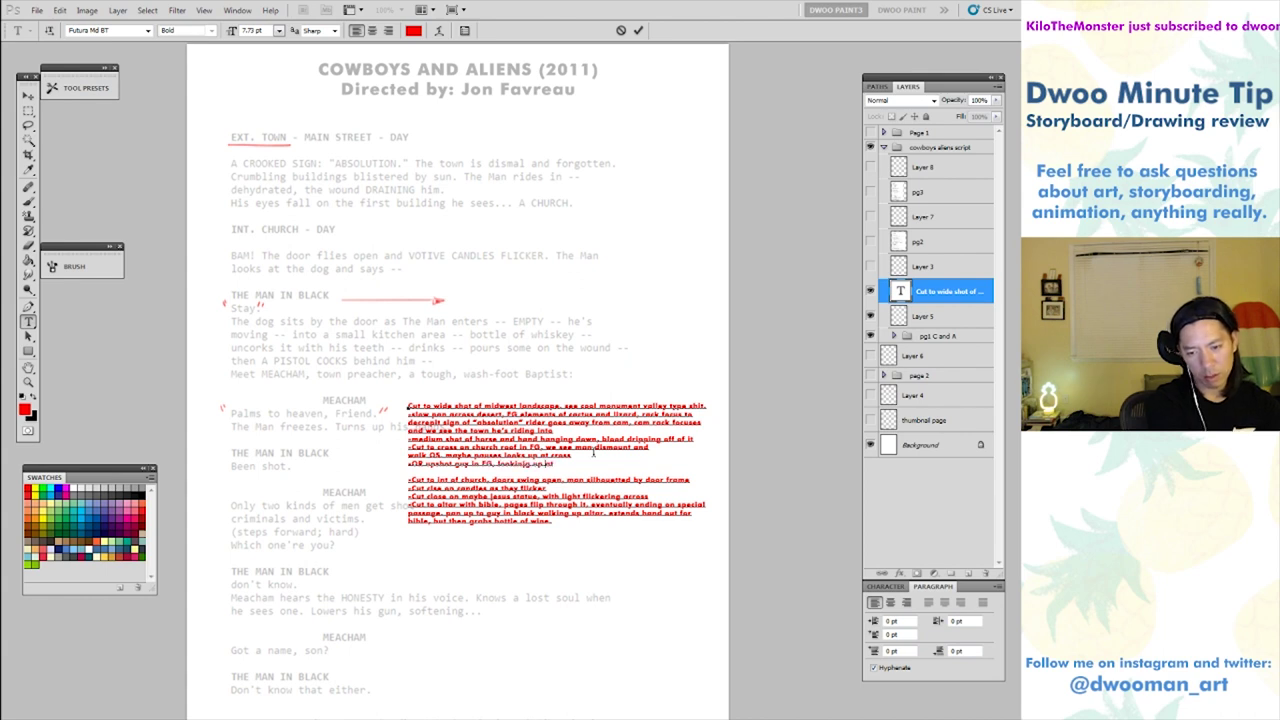
key("BackSpace")
key("BackSpace")
key("BackSpace")
key("BackSpace")
key("BackSpace")
key("BackSpace")
key("BackSpace")
key("BackSpace")
key("BackSpace")
key("BackSpace")
key("BackSpace")
key("BackSpace")
key("BackSpace")
key("BackSpace")
key("BackSpace")
key("BackSpace")
key("BackSpace")
key("BackSpace")
key("BackSpace")
key("BackSpace")
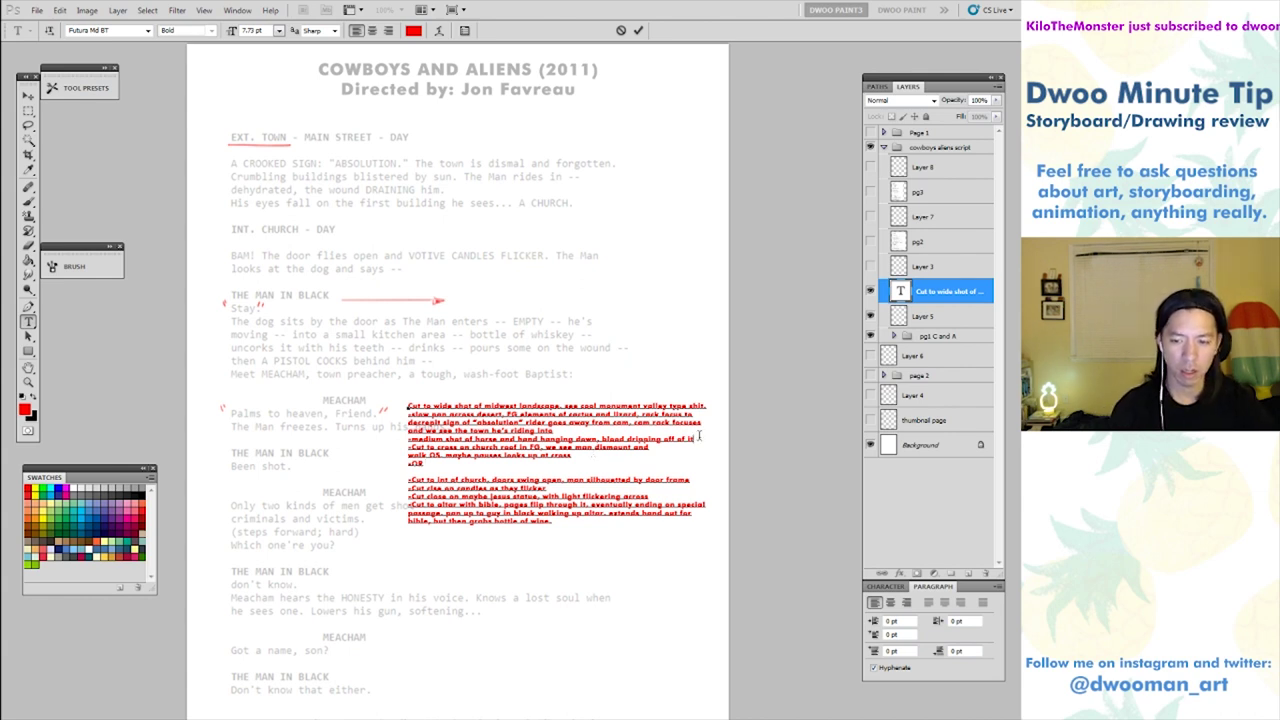
Extend the medium shot note about the horse and bleeding hand with "stops walking and dismounts.".
type("dismo")
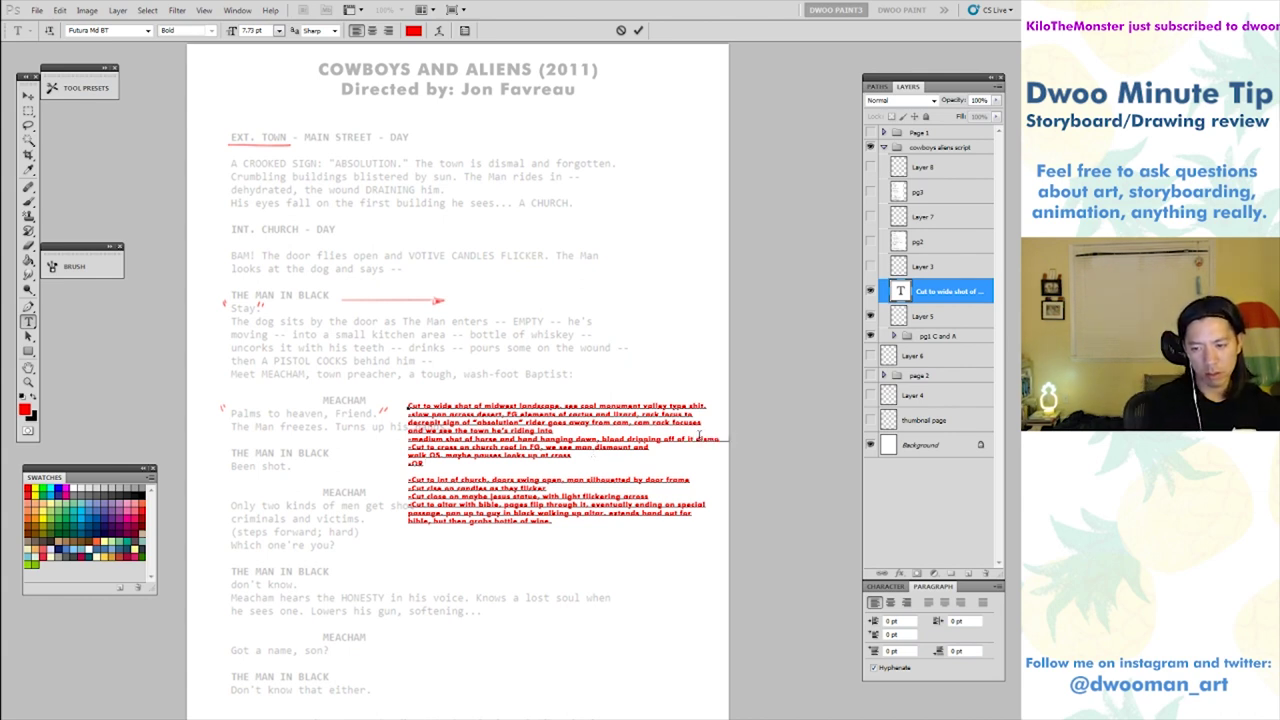
key("BackSpace")
key("BackSpace")
key("BackSpace")
key("BackSpace")
key("BackSpace")
key("BackSpace")
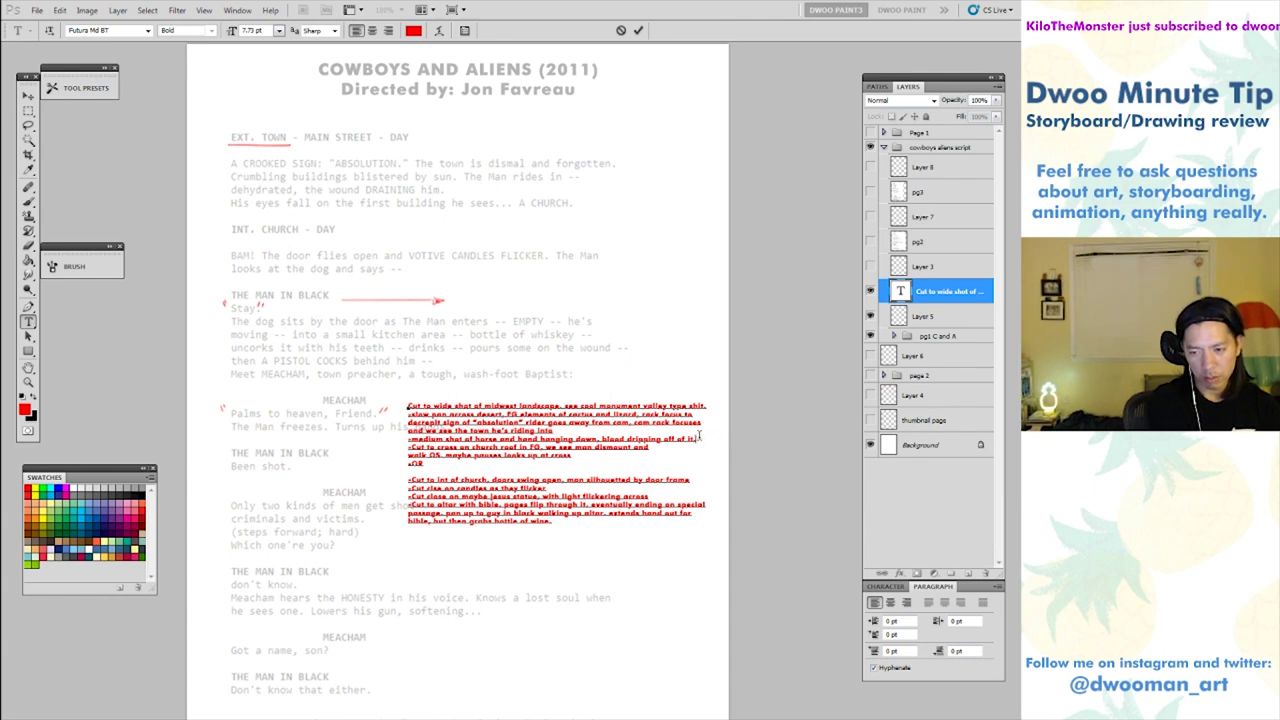
type("Stops walking and d")
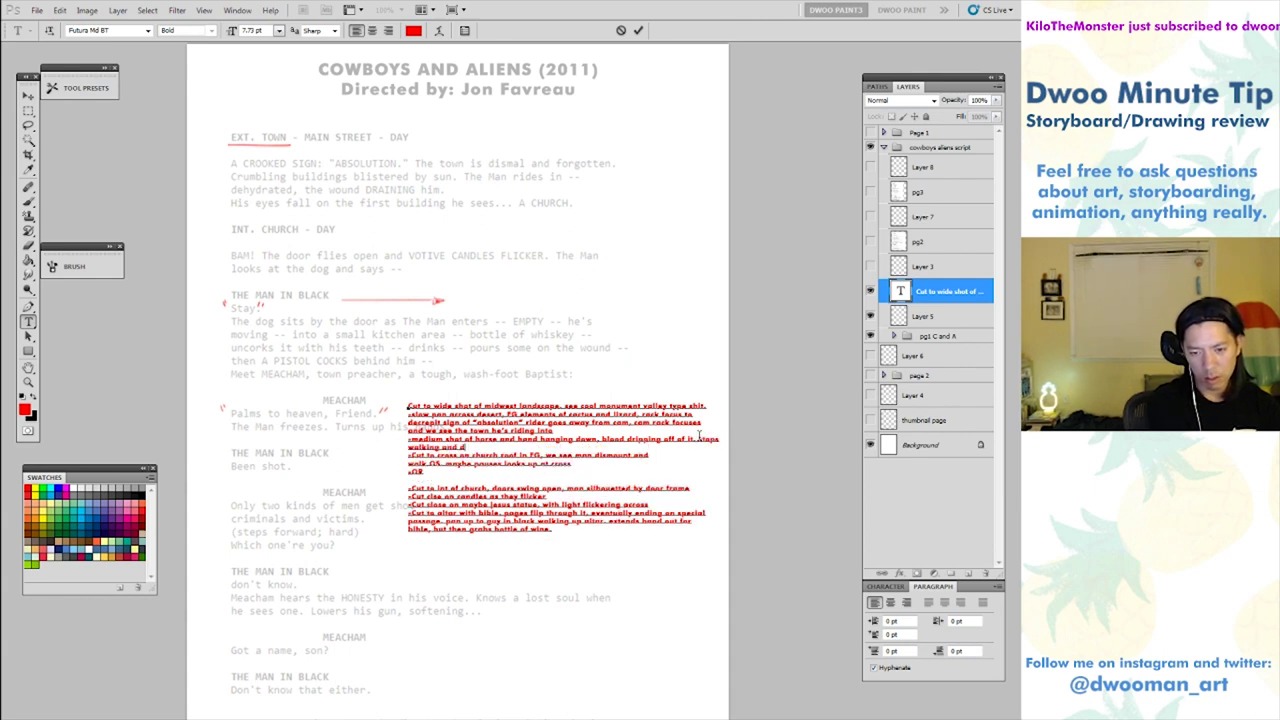
type("ismounts.")
Add the shot line "-Cut to 2 shot of dog and man in black FG, says stay. dog lies back down on porch.".
key("Return")
type("-Cut to ")
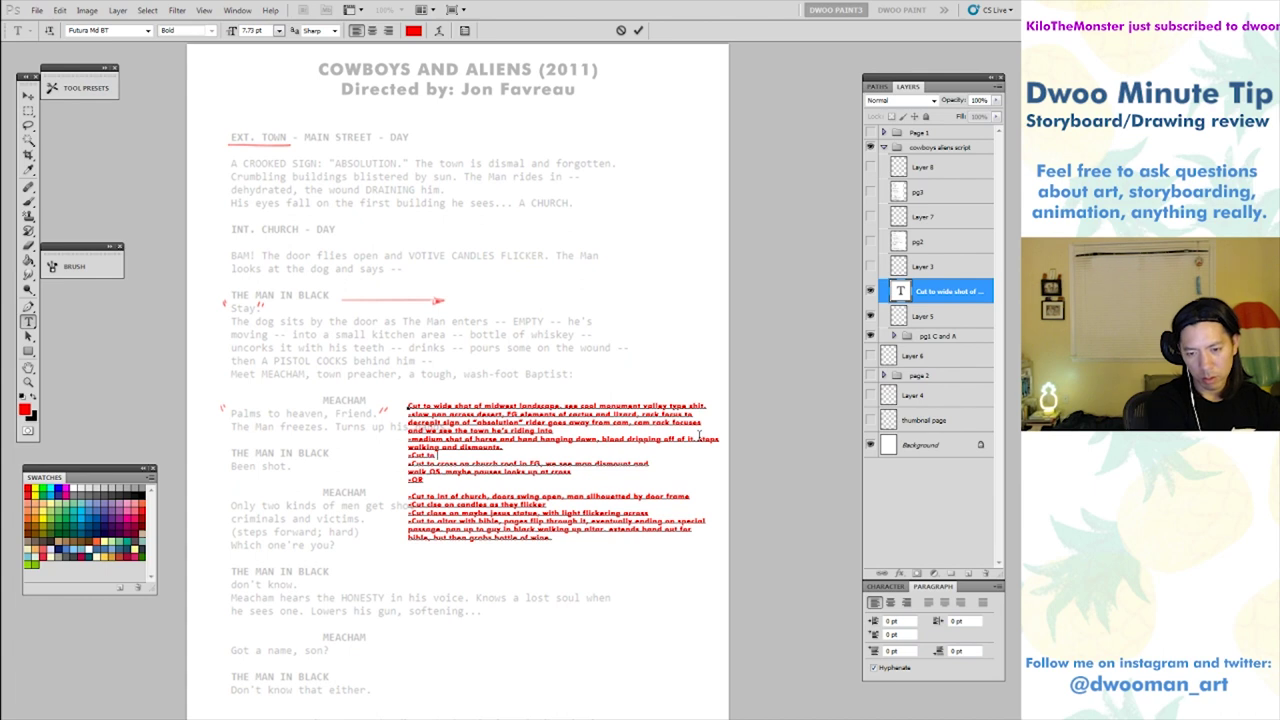
type("2 shot of dog and")
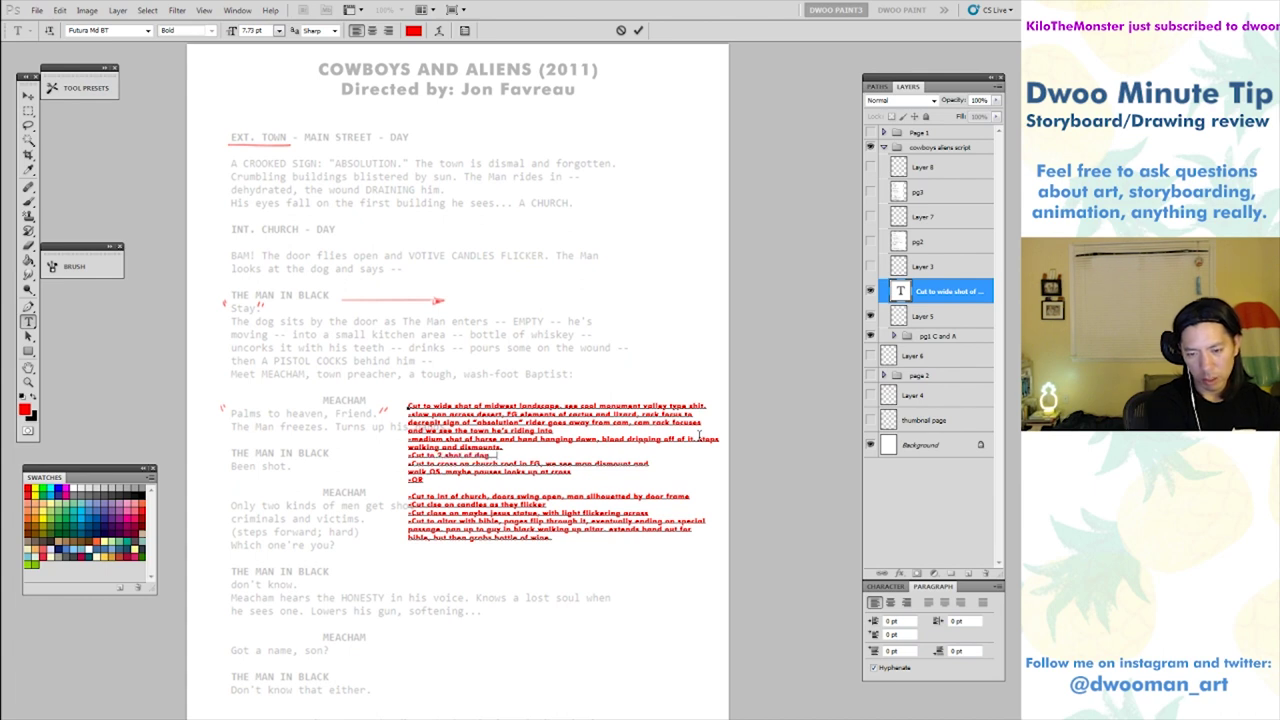
type(" rider in F")
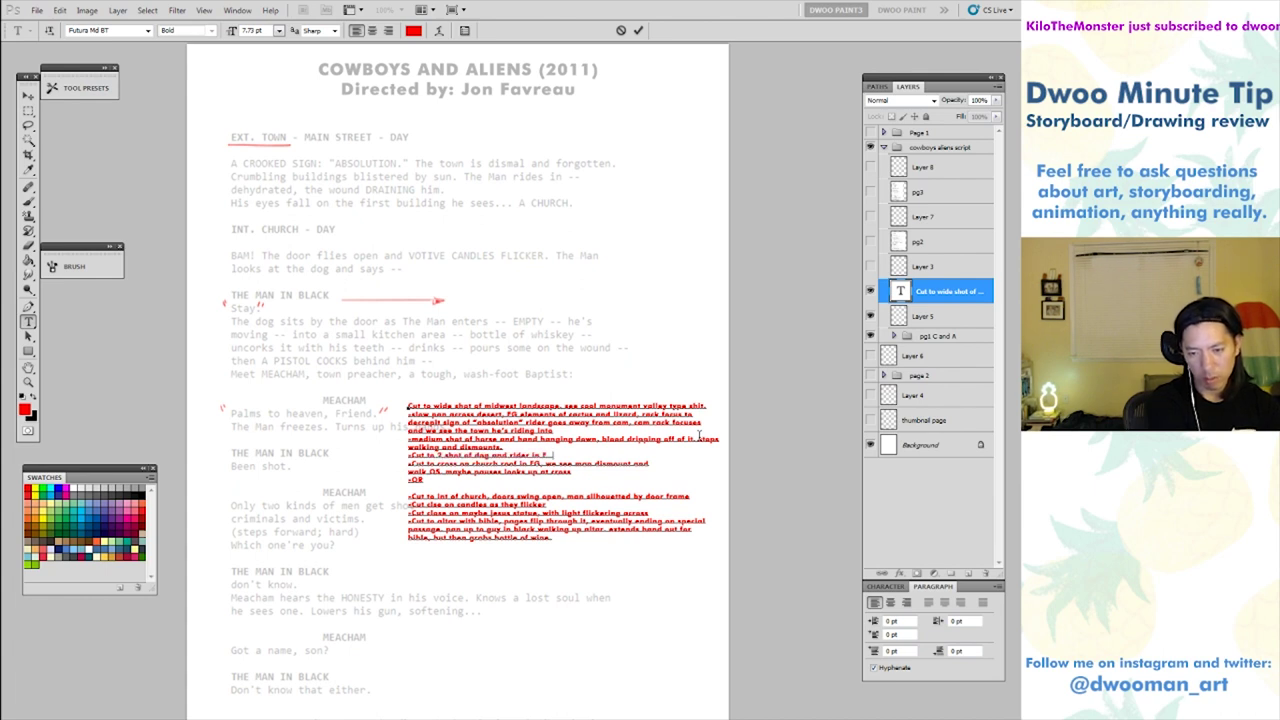
key("BackSpace")
key("BackSpace")
key("BackSpace")
key("BackSpace")
key("BackSpace")
key("BackSpace")
key("BackSpace")
key("BackSpace")
key("BackSpace")
key("BackSpace")
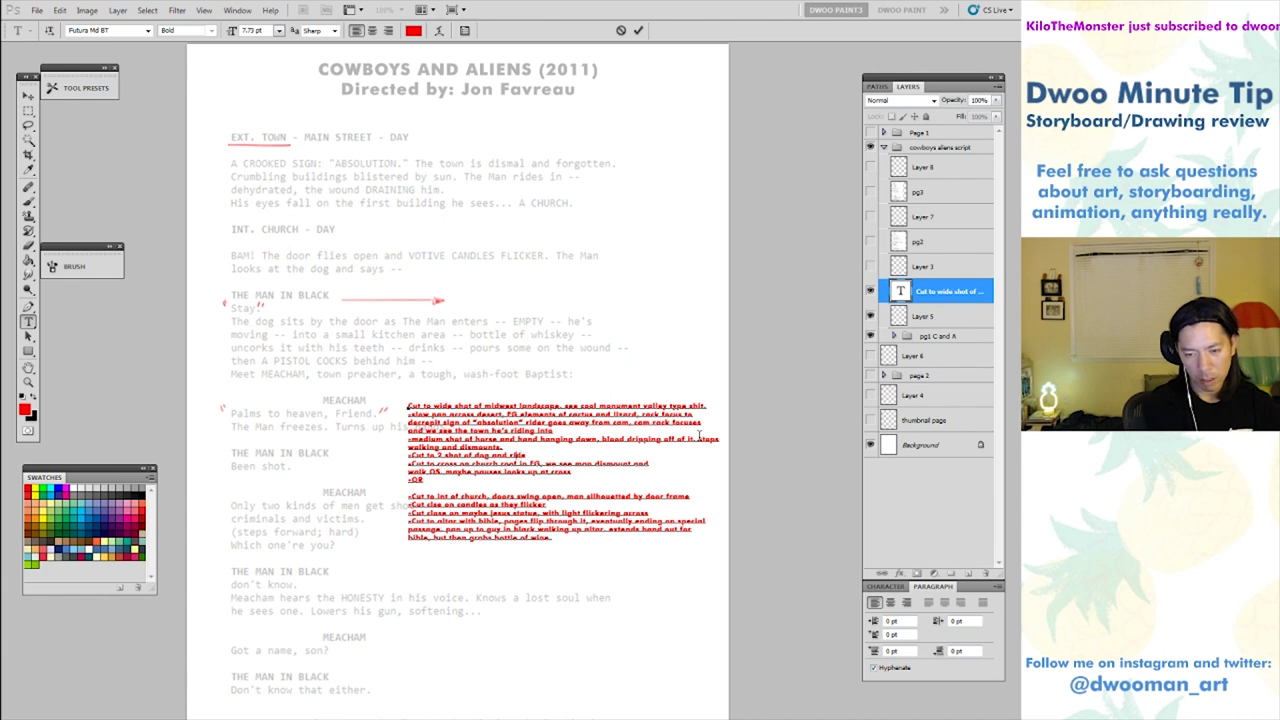
type("man in black FG, says stay, dog lies back")
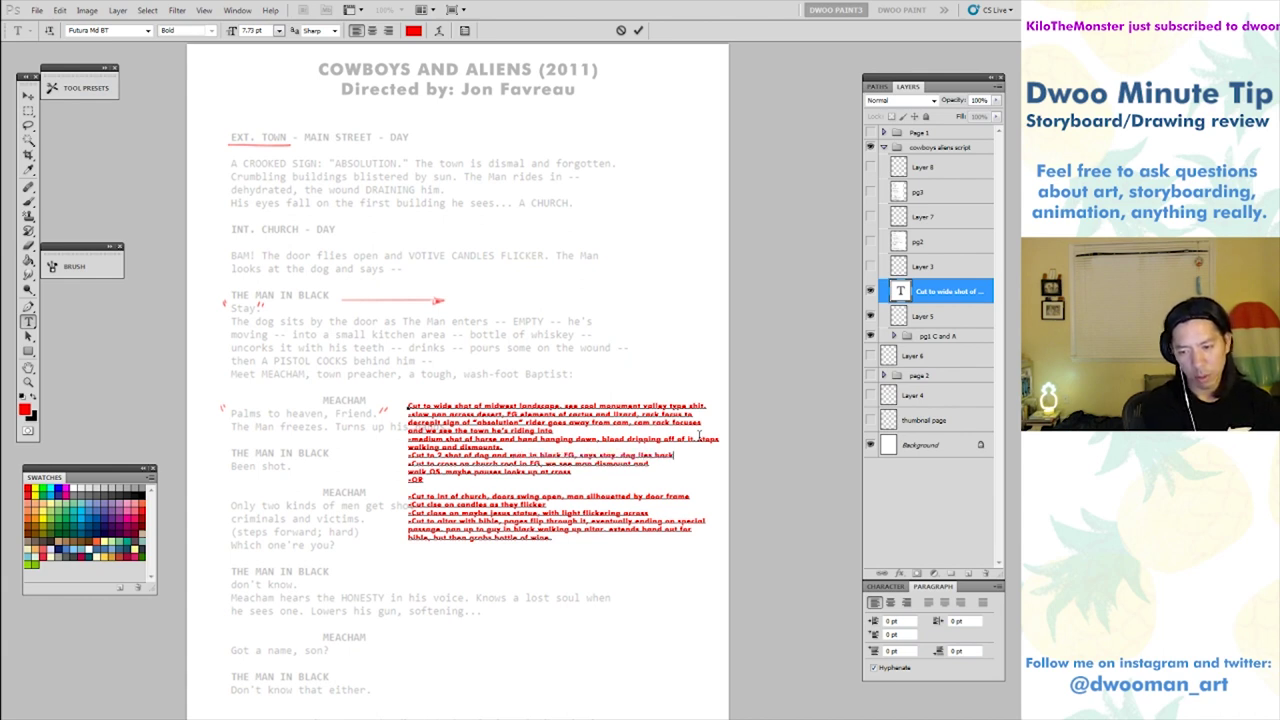
type("down on porc")
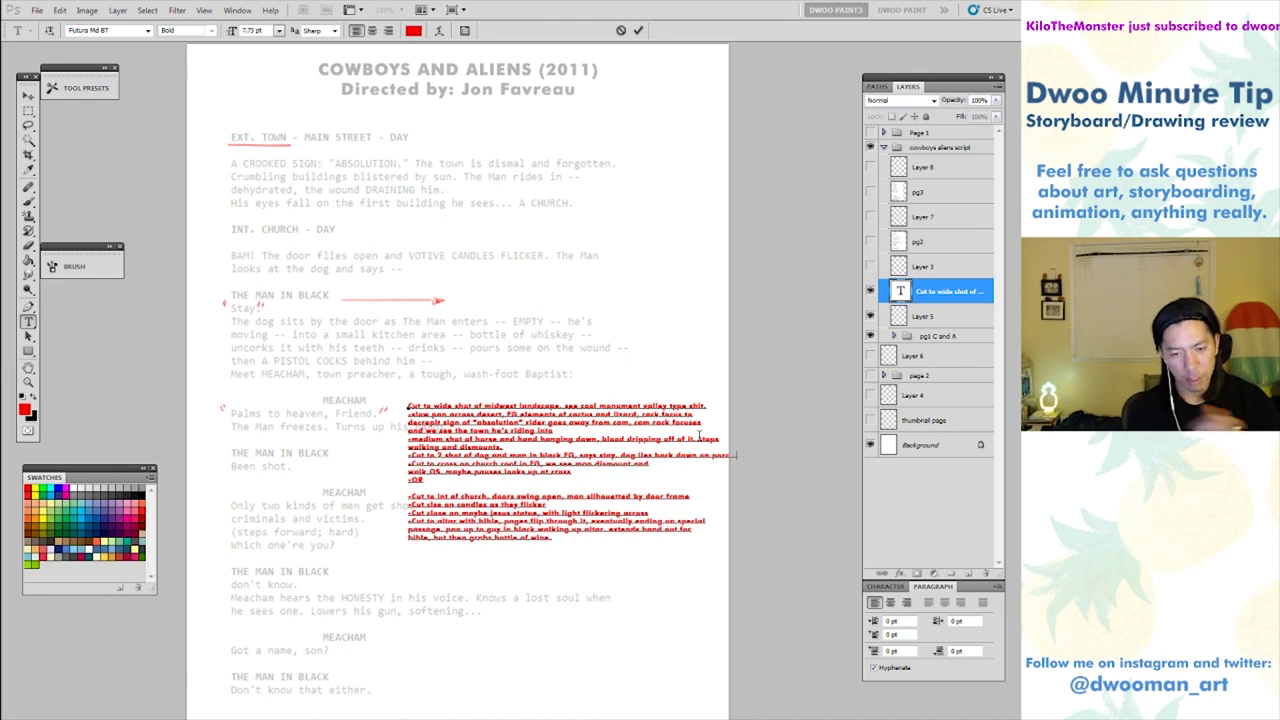
Replace the church-roof cross note and the "-OR" line with "-Pan up to cross.".
left_click_drag(409, 462, 473, 488)
type("-Pan up to cross.")
key("Return")
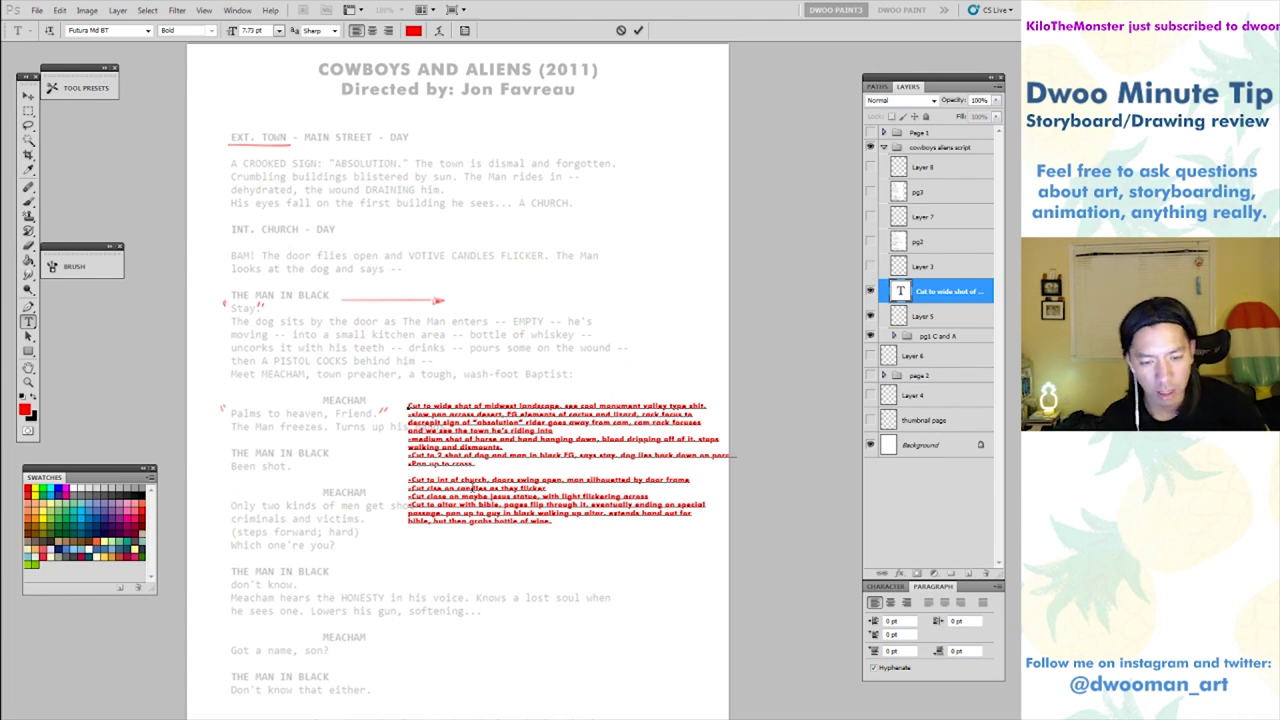
Move the shot-notes text layer above the cowboys aliens script group and show it over the blank thumbnail page.
left_click_drag(940, 291, 907, 140)
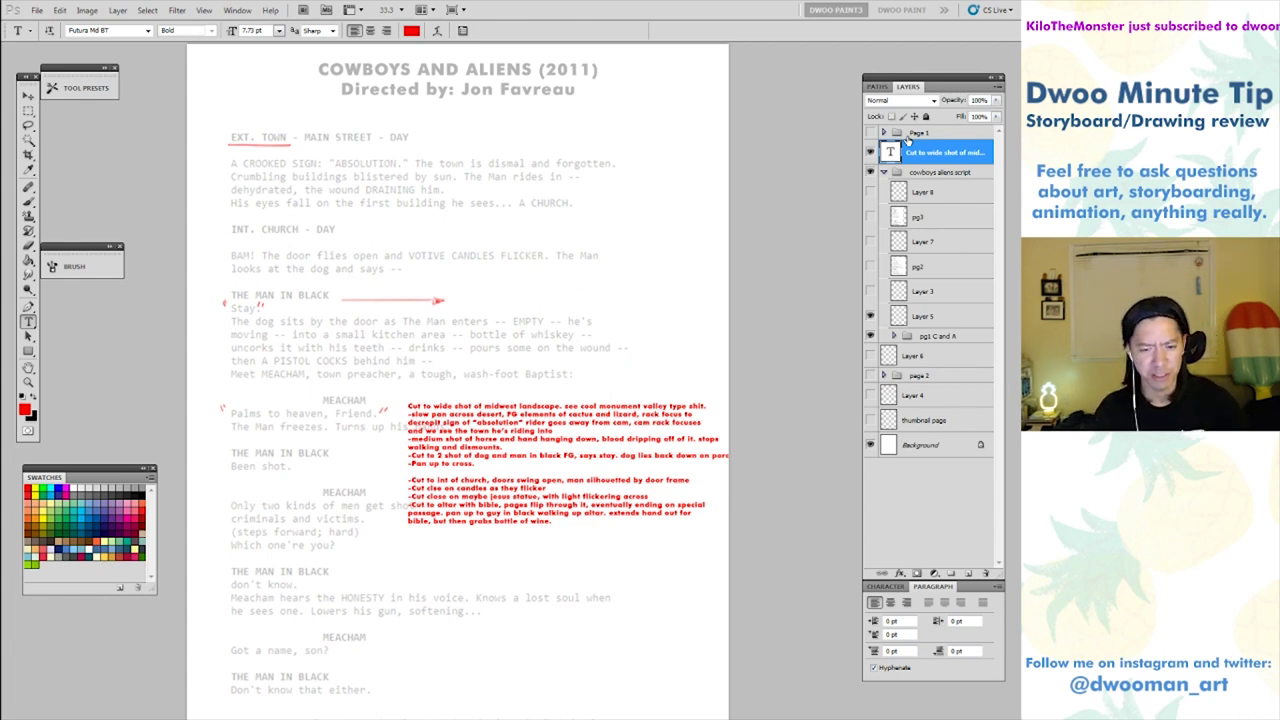
left_click(869, 152)
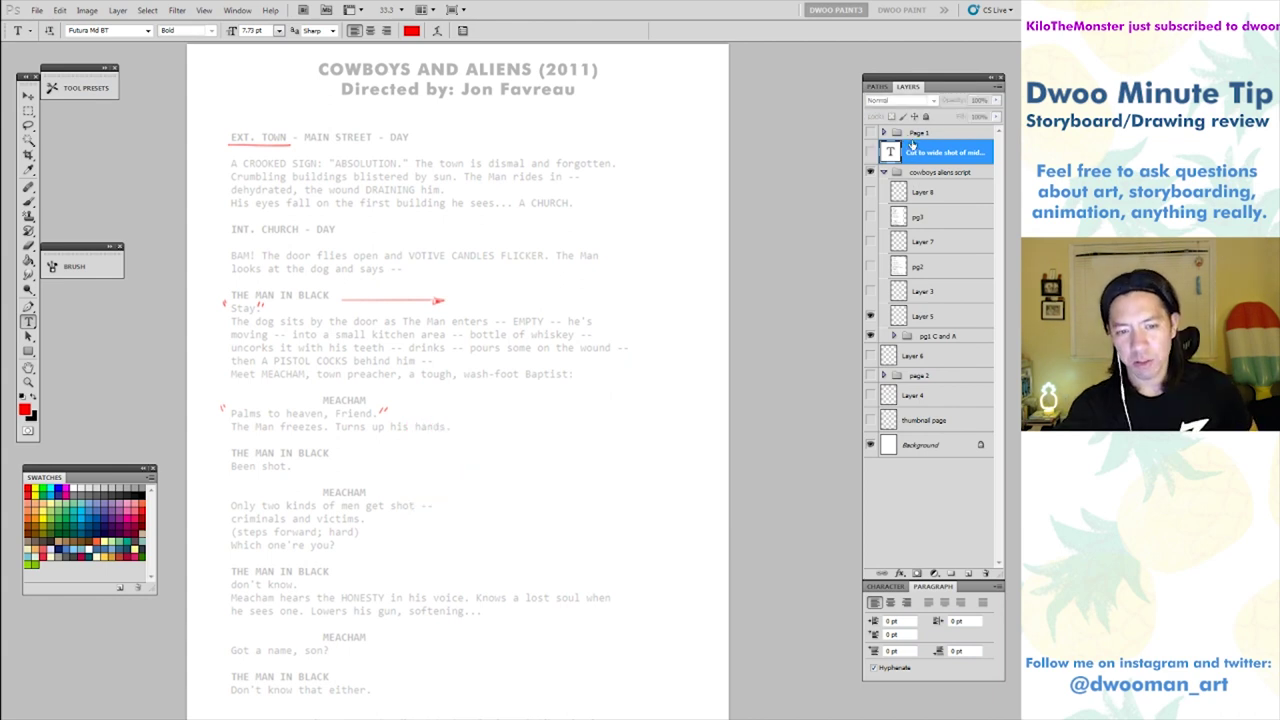
left_click(869, 152)
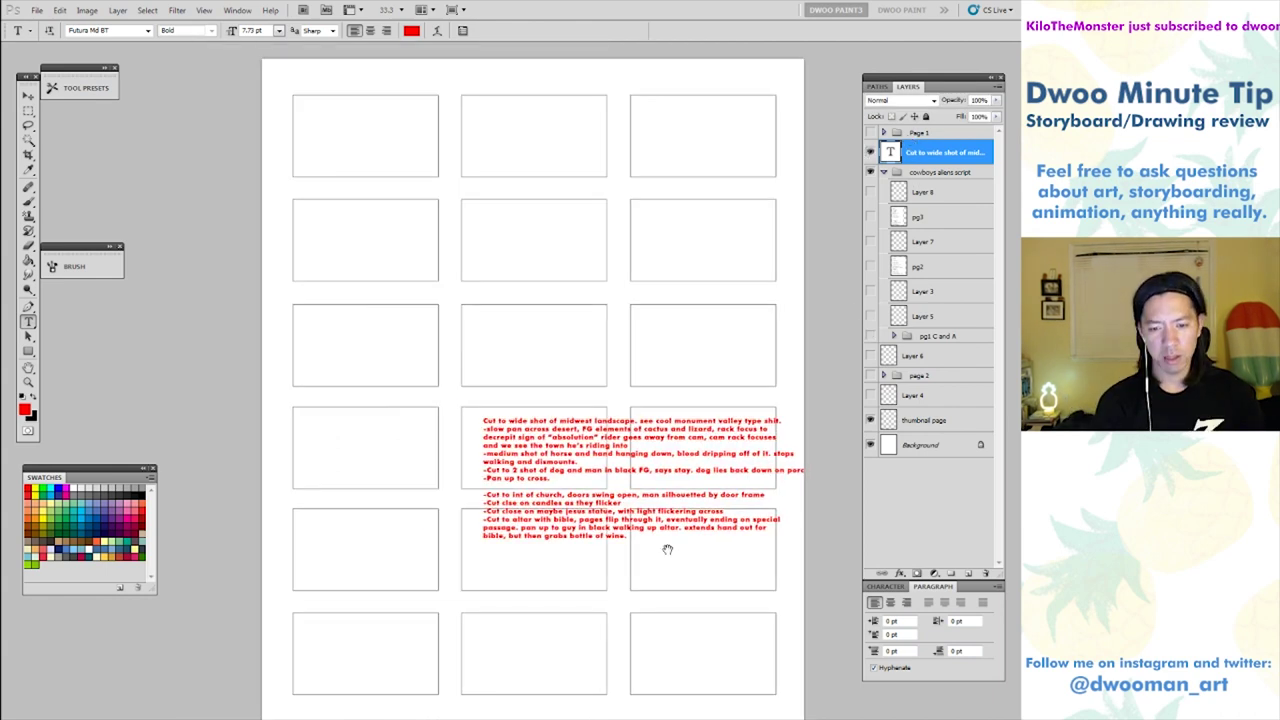
Add a new layer directly above the thumbnail page layer and ready the Brush tool for sketching.
left_click_drag(666, 548, 708, 583)
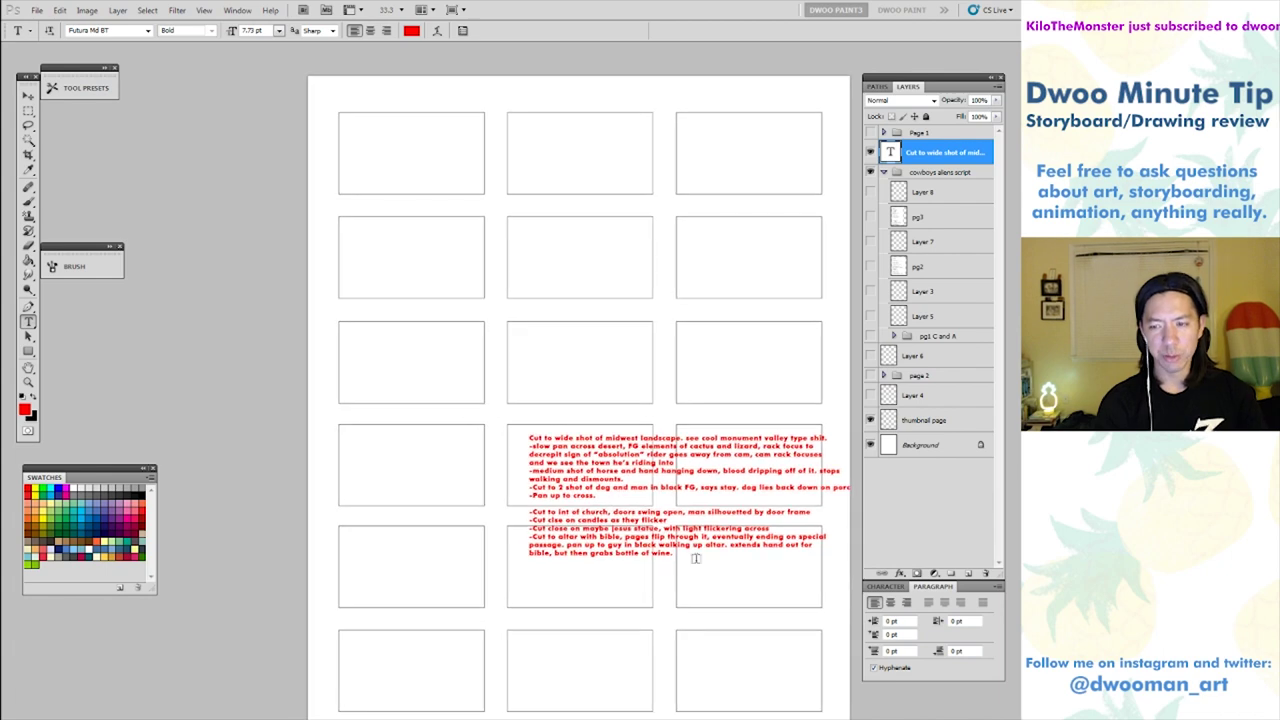
left_click(916, 430)
key("ctrl+shift+alt+n")
key("e")
key("b")
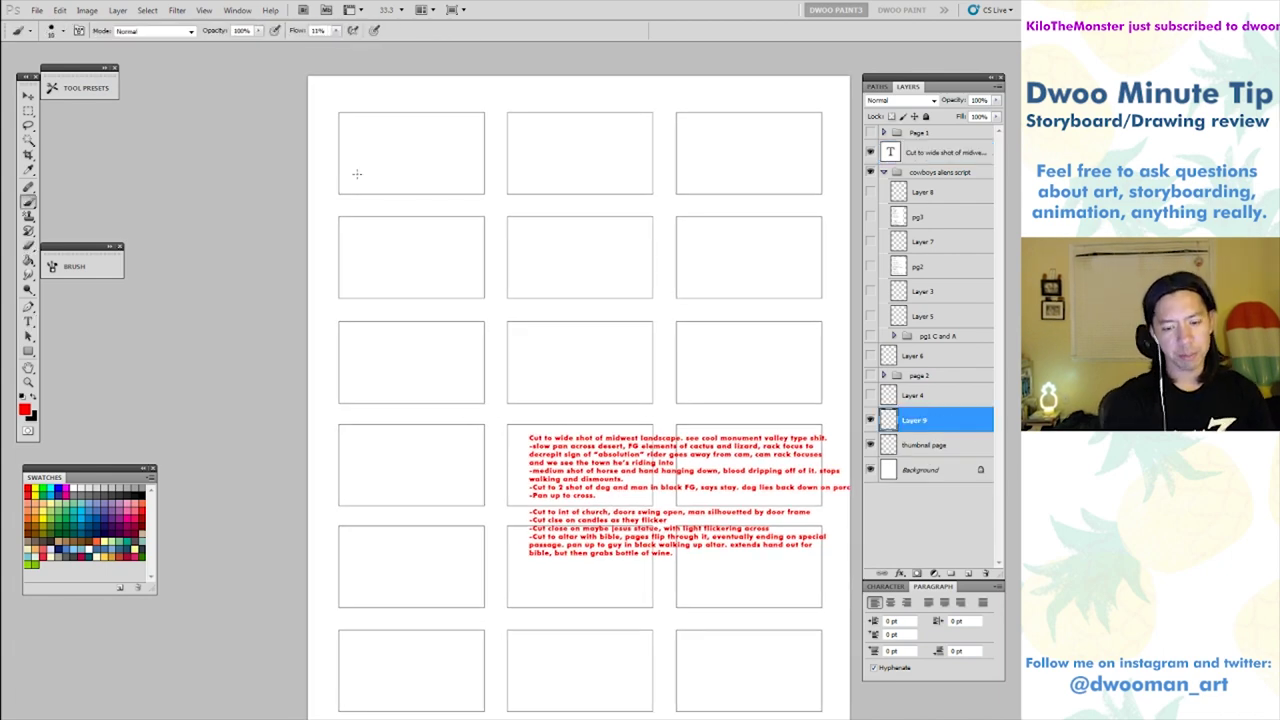
Switch to the browser and search for "monument valley" in a new tab.
key("alt+Tab")
key("ctrl+t")
type("m")
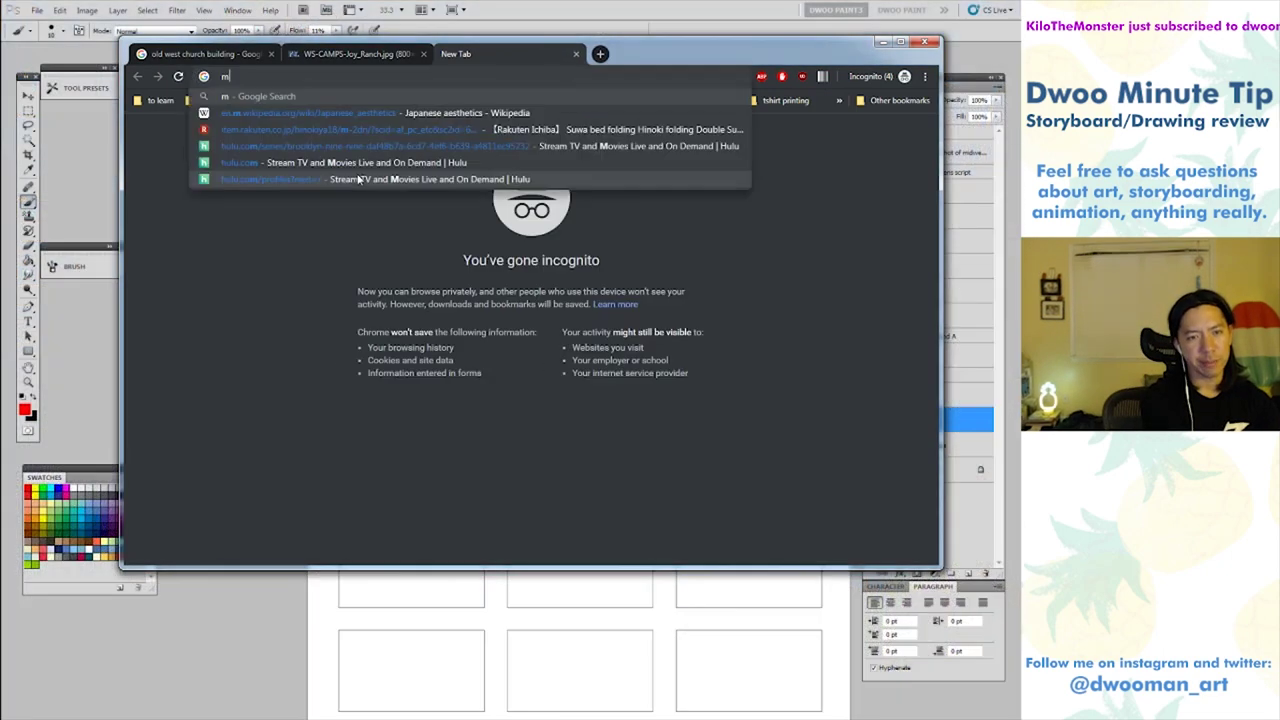
type("onument valley")
key("Return")
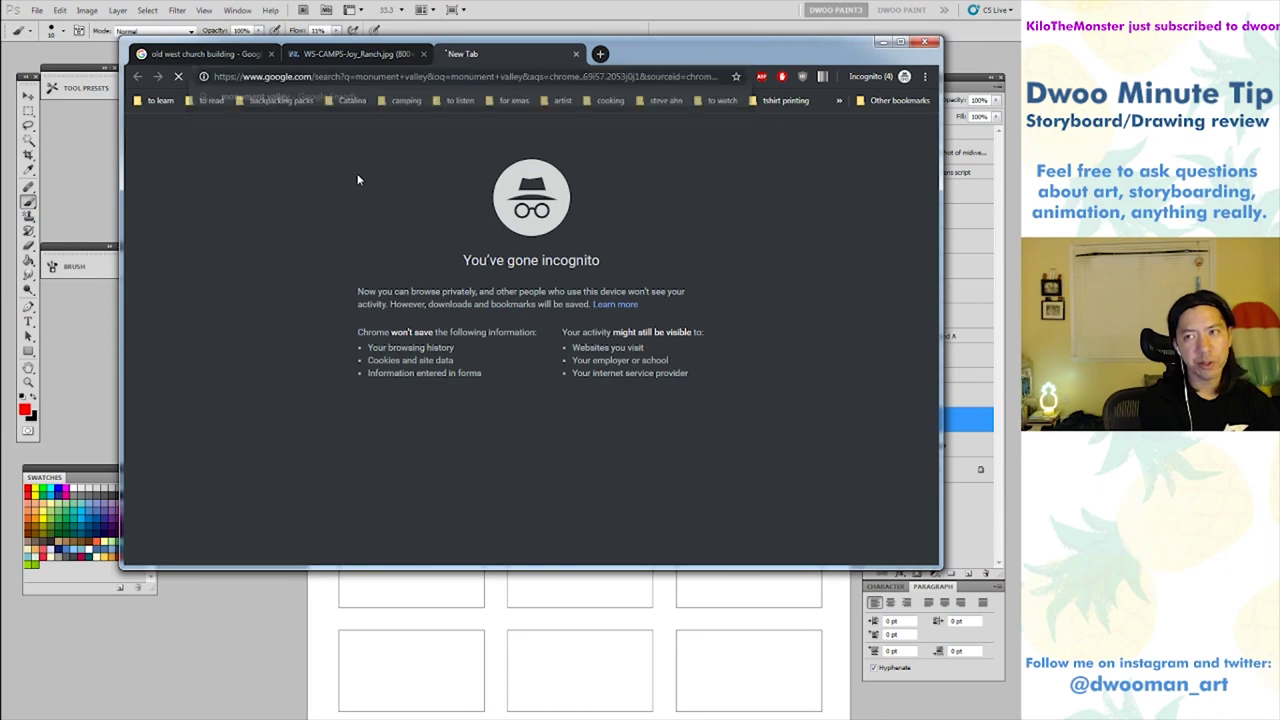
Switch back to Photoshop and sketch a wide Monument Valley landscape with buttes and desert ground in the first thumbnail frame.
key("alt+Tab")
mouse_move(340, 182)
left_mouse_down()
mouse_move(355, 130)
mouse_move(402, 120)
mouse_move(394, 160)
mouse_move(407, 175)
mouse_move(462, 190)
left_mouse_up()
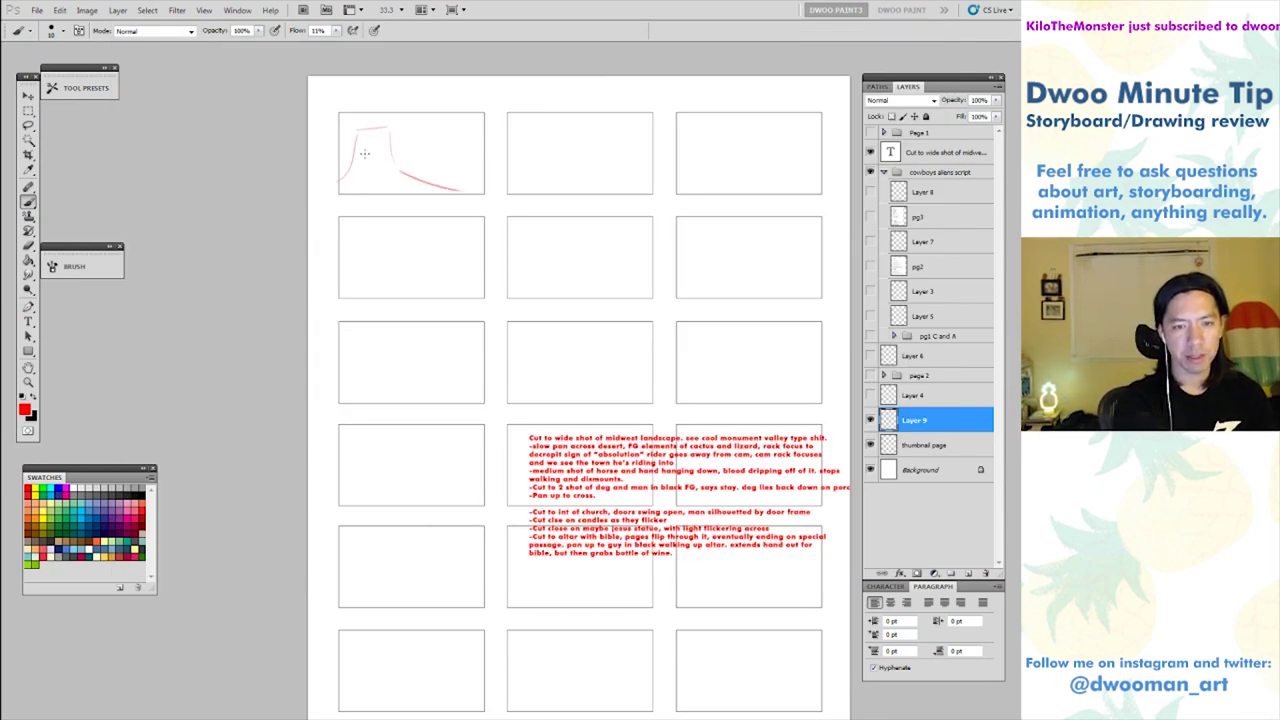
mouse_move(344, 172)
left_mouse_down()
mouse_move(396, 162)
mouse_move(370, 182)
left_mouse_up()
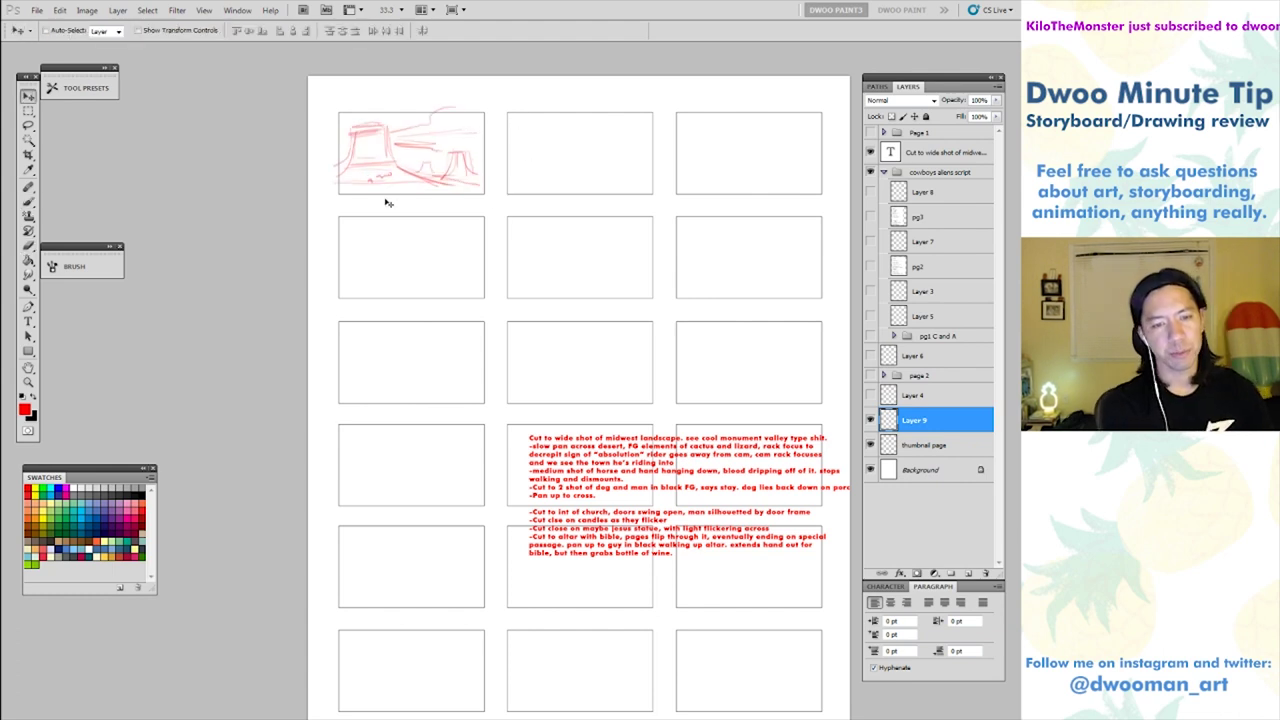
key("b")
left_click_drag(367, 187, 478, 196)
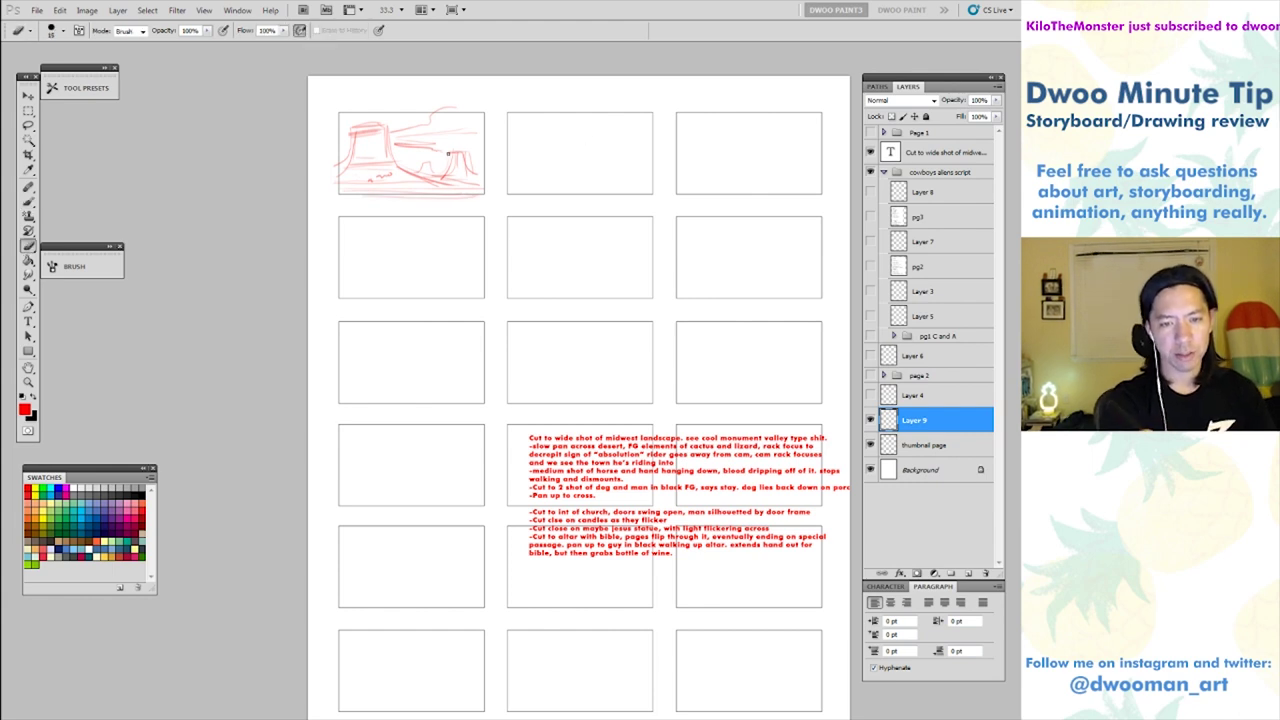
left_click_drag(410, 140, 486, 172)
Sketch foreground rocks, a small animal and a cactus in the second thumbnail frame.
left_click_drag(707, 483, 653, 505)
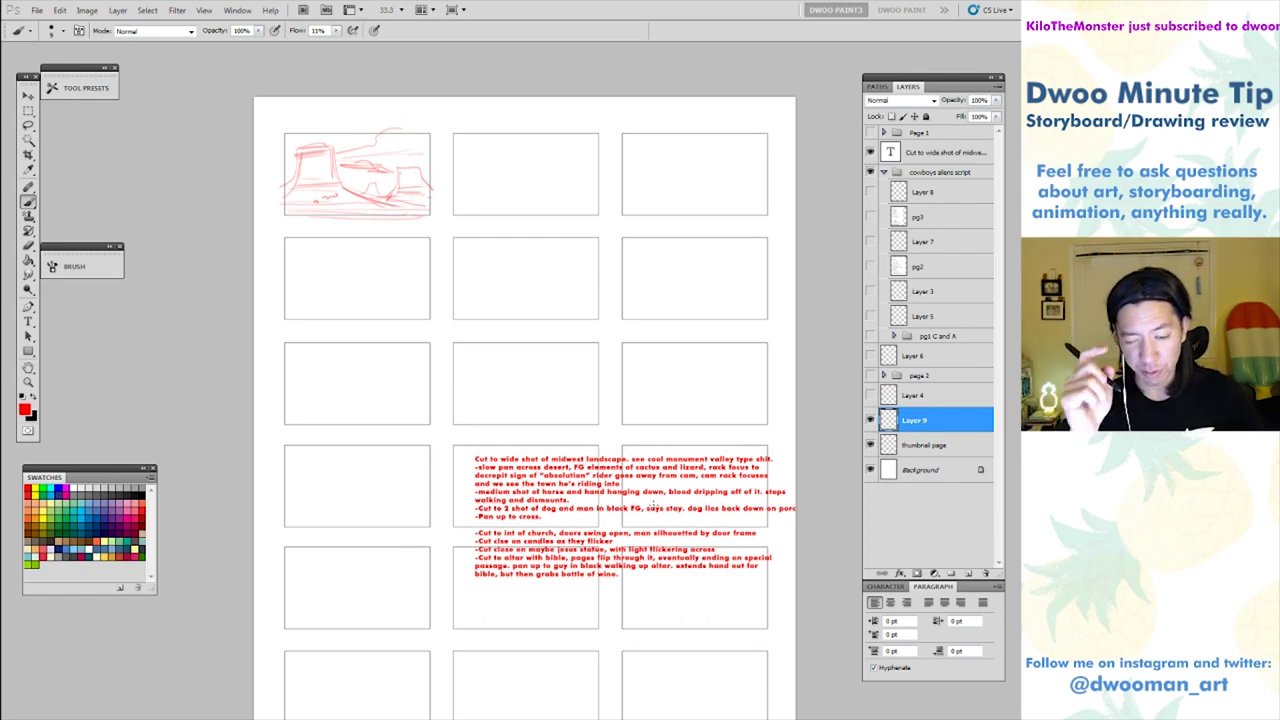
mouse_move(456, 208)
left_mouse_down()
mouse_move(480, 229)
mouse_move(463, 171)
mouse_move(481, 214)
left_mouse_up()
key("ctrl+z")
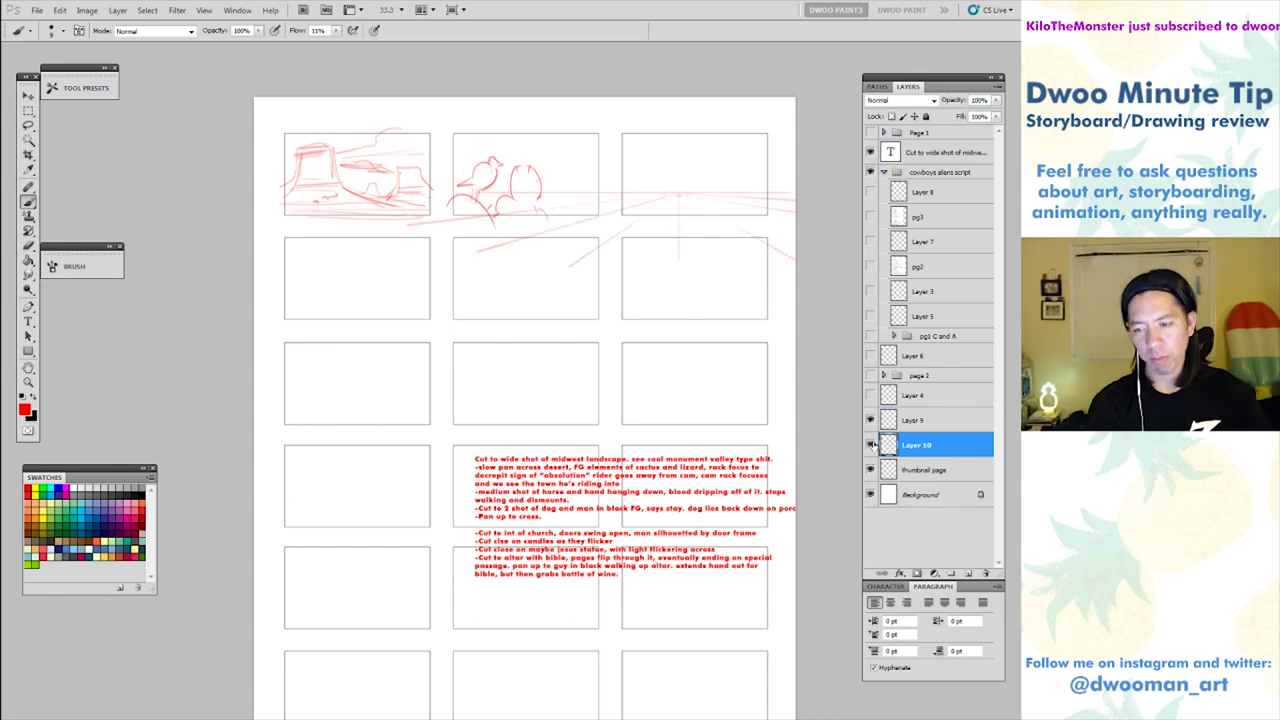
Lower the opacity of Layer 10 with the perspective guide lines and make Layer 9 active for sketching.
left_click(871, 444)
left_click(871, 444)
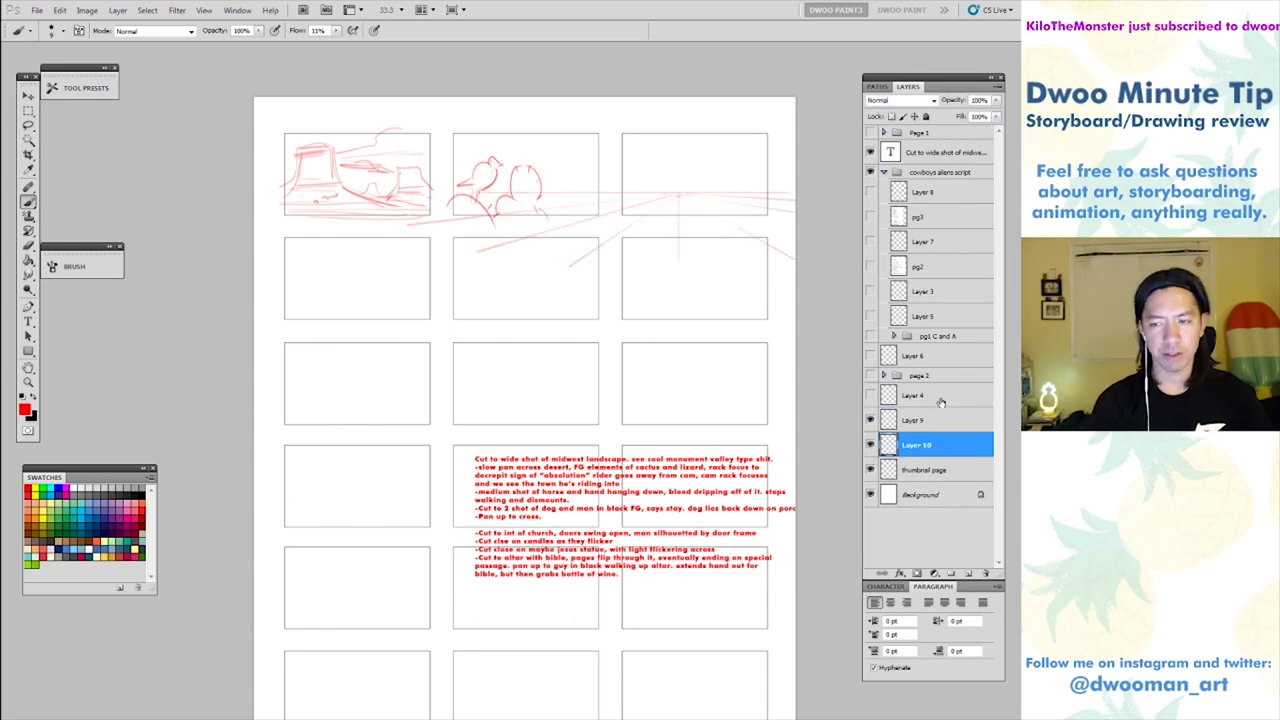
left_click_drag(995, 100, 955, 119)
left_click(940, 420)
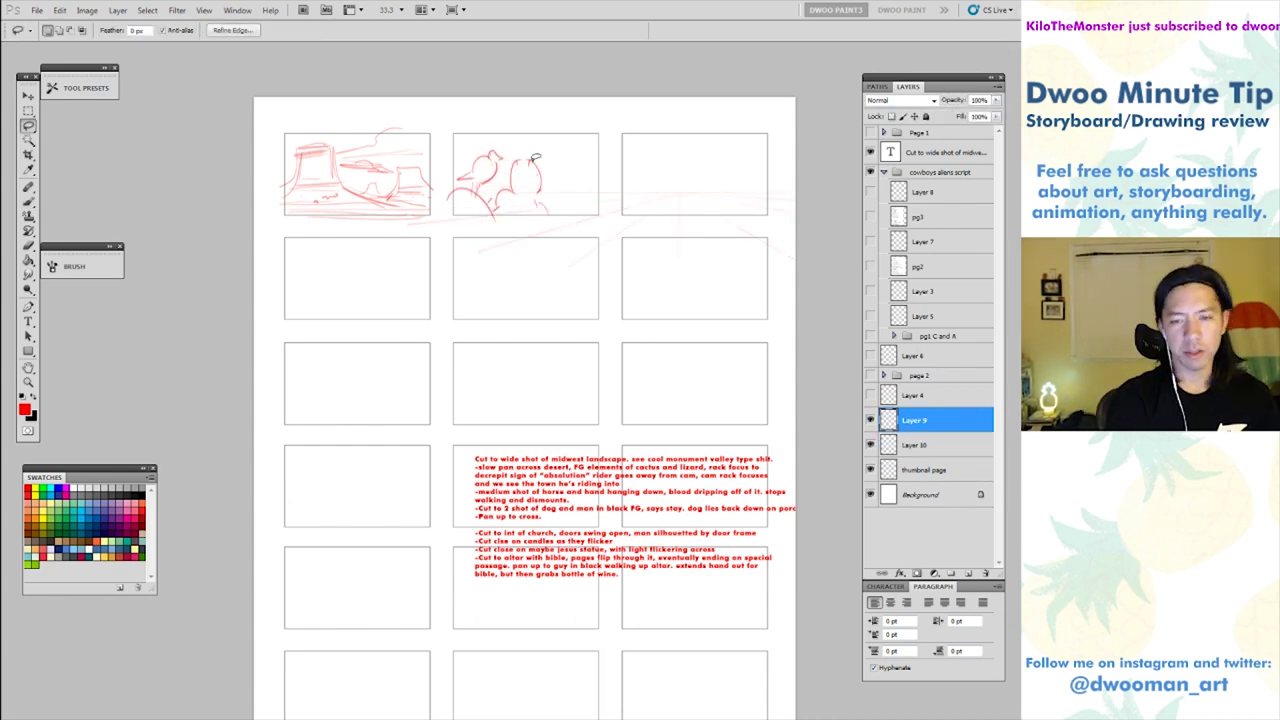
left_click_drag(534, 162, 544, 198)
mouse_move(464, 188)
left_mouse_down()
mouse_move(496, 151)
mouse_move(508, 158)
mouse_move(460, 178)
mouse_move(498, 182)
left_mouse_up()
key("ctrl+z")
key("ctrl+alt+z")
Scale down the lassoed animal in the second frame and draw a low rock to the right of the cactus.
key("l")
key("ctrl+t")
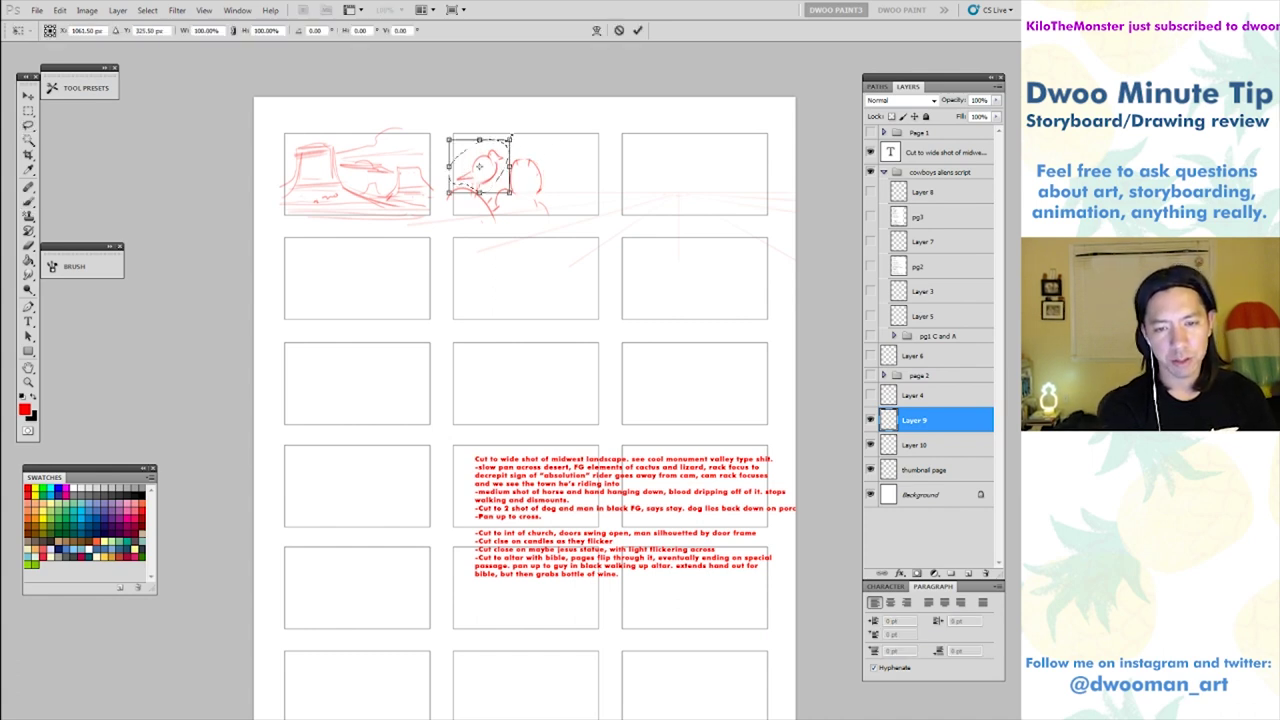
left_click_drag(508, 139, 489, 160)
key("Return")
key("ctrl+d")
key("b")
left_click_drag(546, 206, 580, 220)
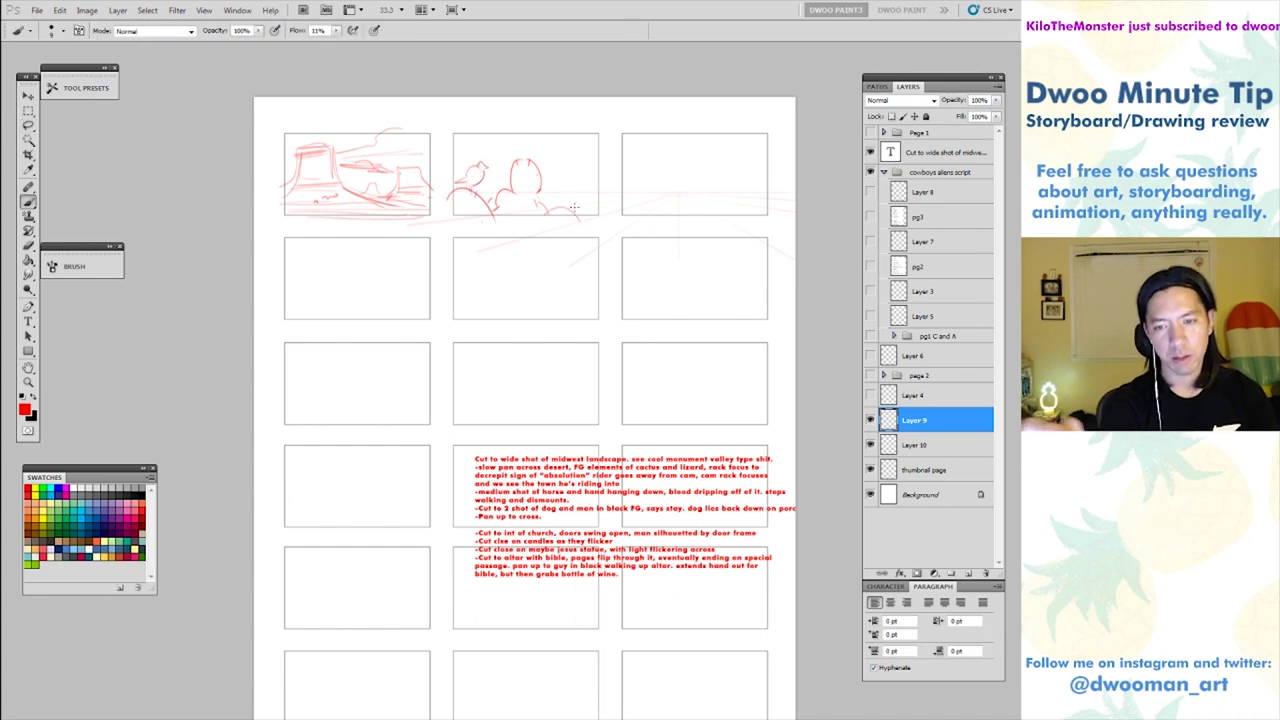
Sketch a tilted town sign lettered "ABSOLUT" with ground lines at the third frame's left edge.
left_click_drag(639, 166, 639, 206)
key("ctrl+z")
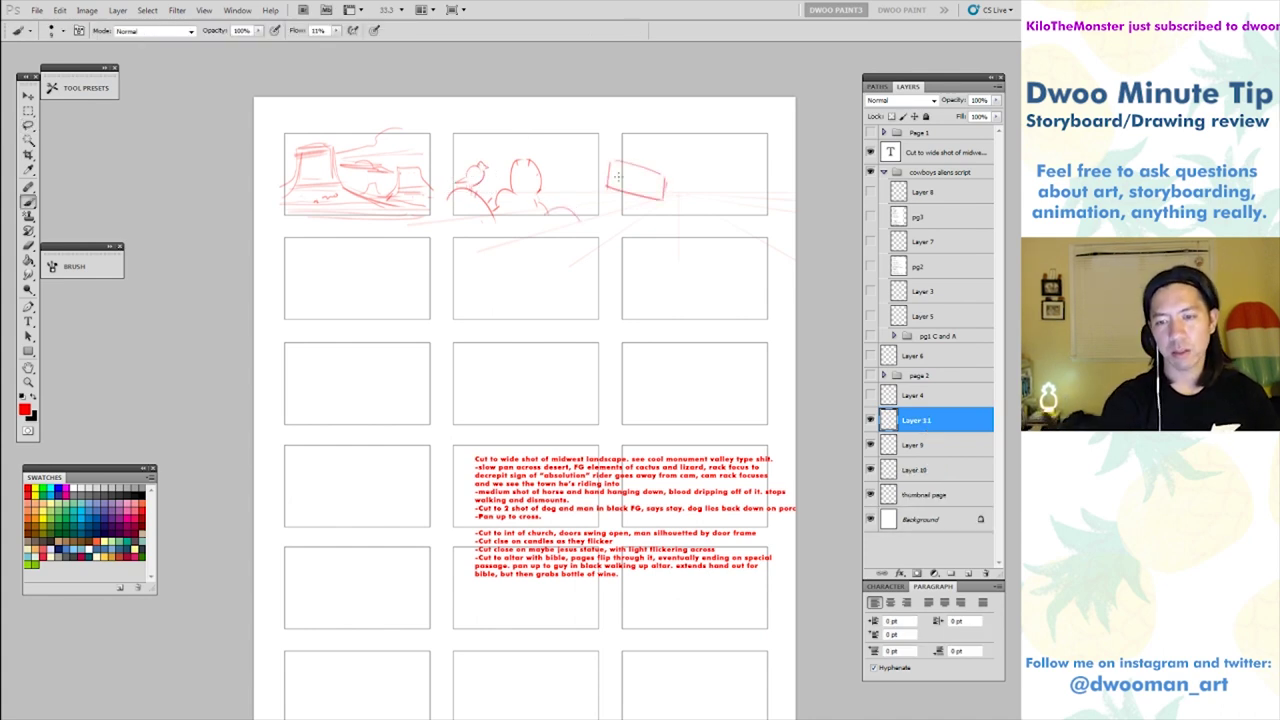
mouse_move(614, 188)
left_mouse_down()
mouse_move(611, 198)
mouse_move(630, 178)
mouse_move(666, 181)
mouse_move(646, 204)
mouse_move(676, 213)
mouse_move(706, 205)
mouse_move(697, 200)
left_mouse_up()
key("ctrl+z")
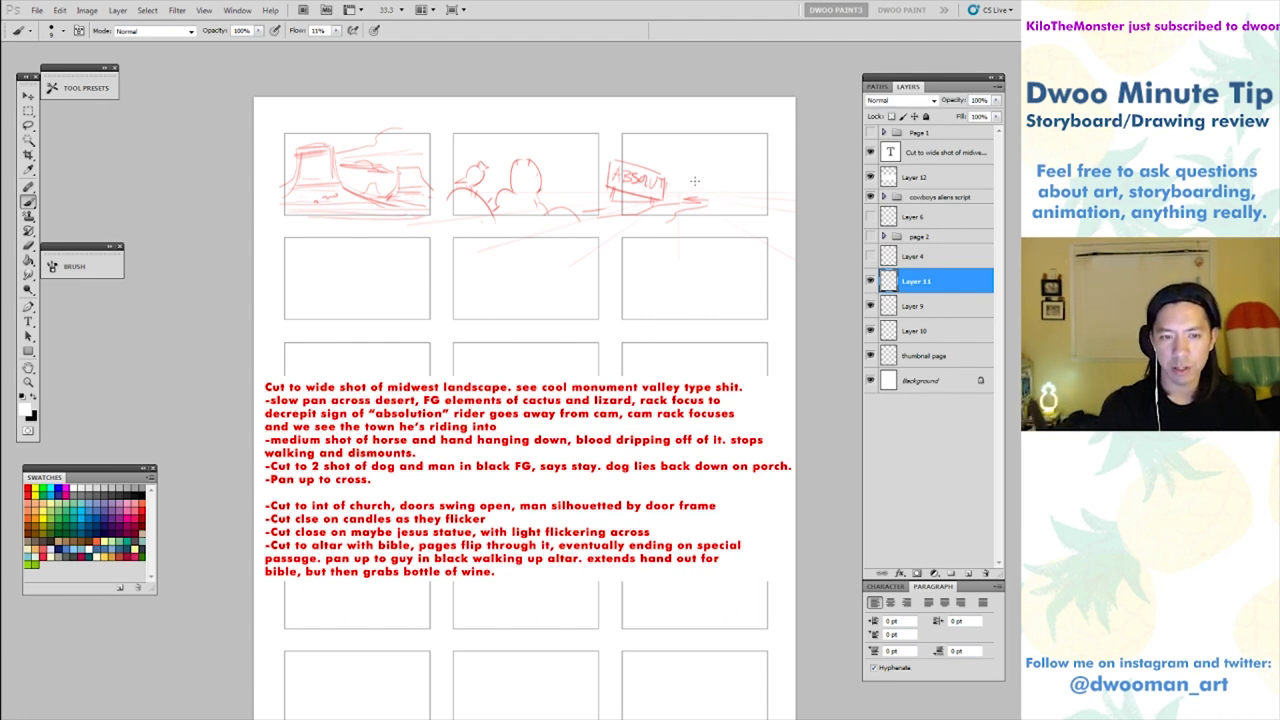
Redraw the broken "ABSOLUT" sign larger in red, spanning the gap between the second and third frames.
key("x")
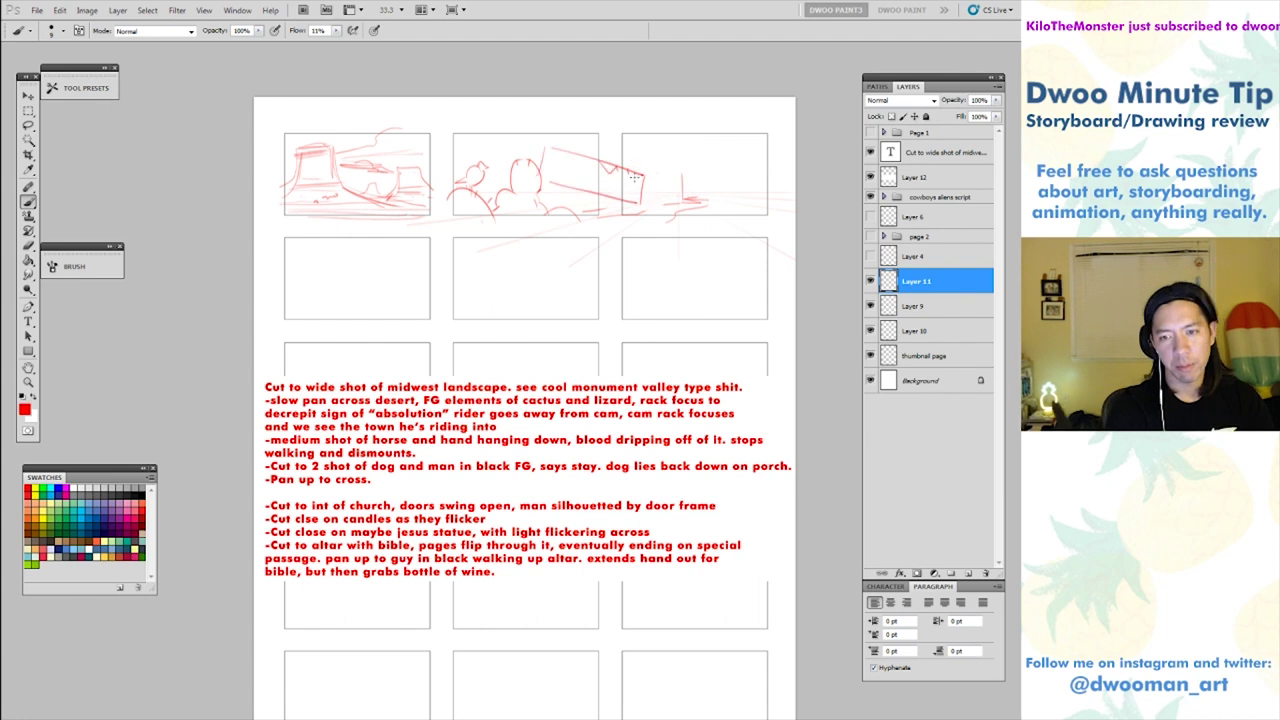
left_click_drag(634, 177, 638, 169)
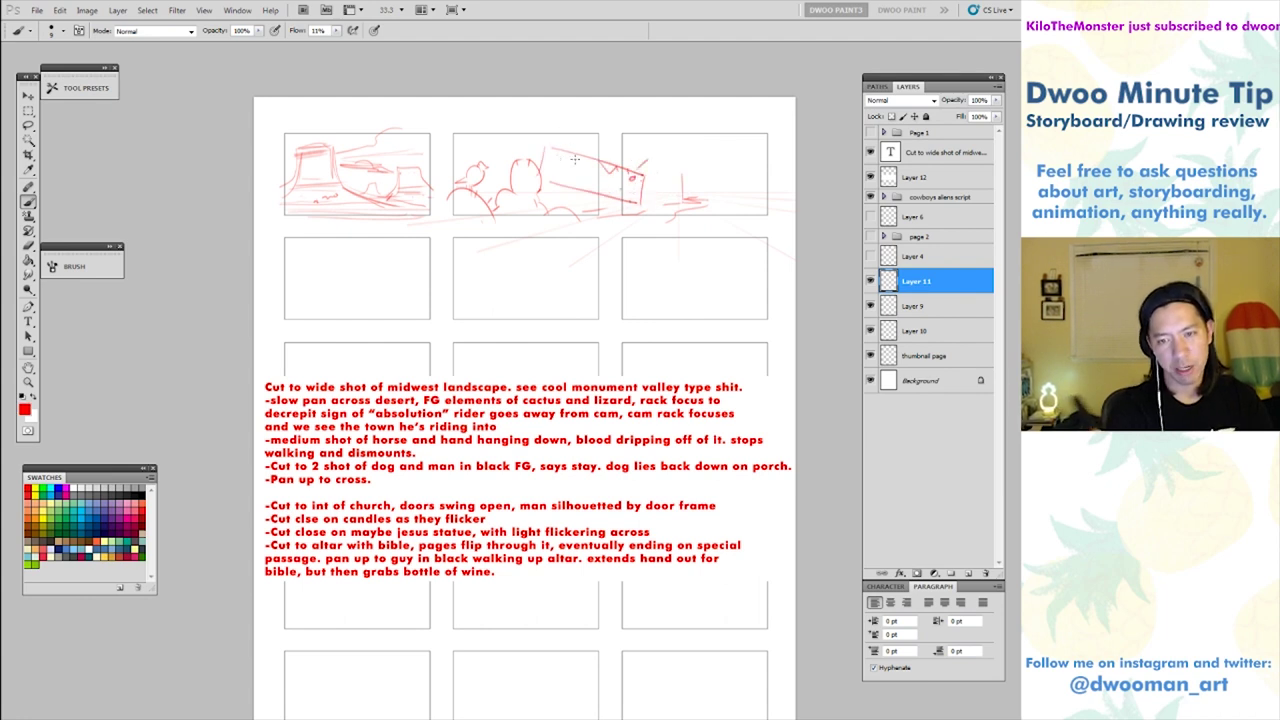
mouse_move(553, 155)
left_mouse_down()
mouse_move(609, 189)
mouse_move(632, 178)
mouse_move(624, 210)
left_mouse_up()
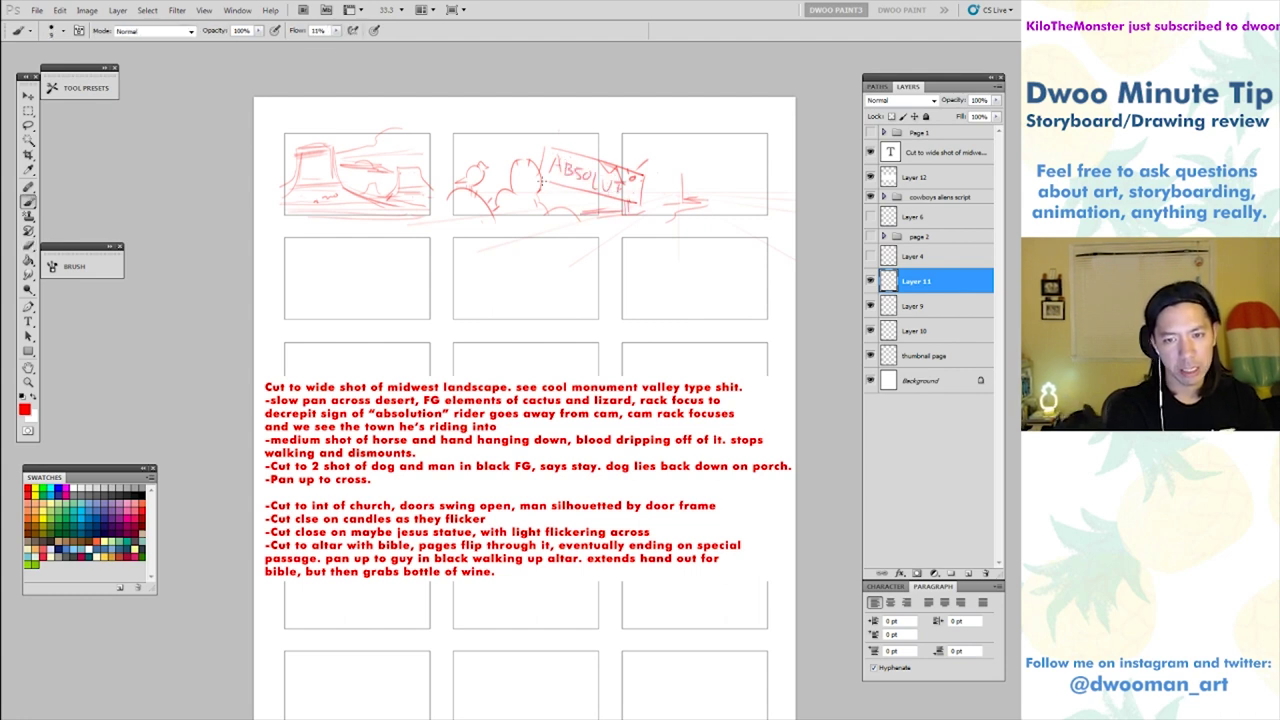
left_click_drag(542, 182, 612, 199)
key("ctrl+z")
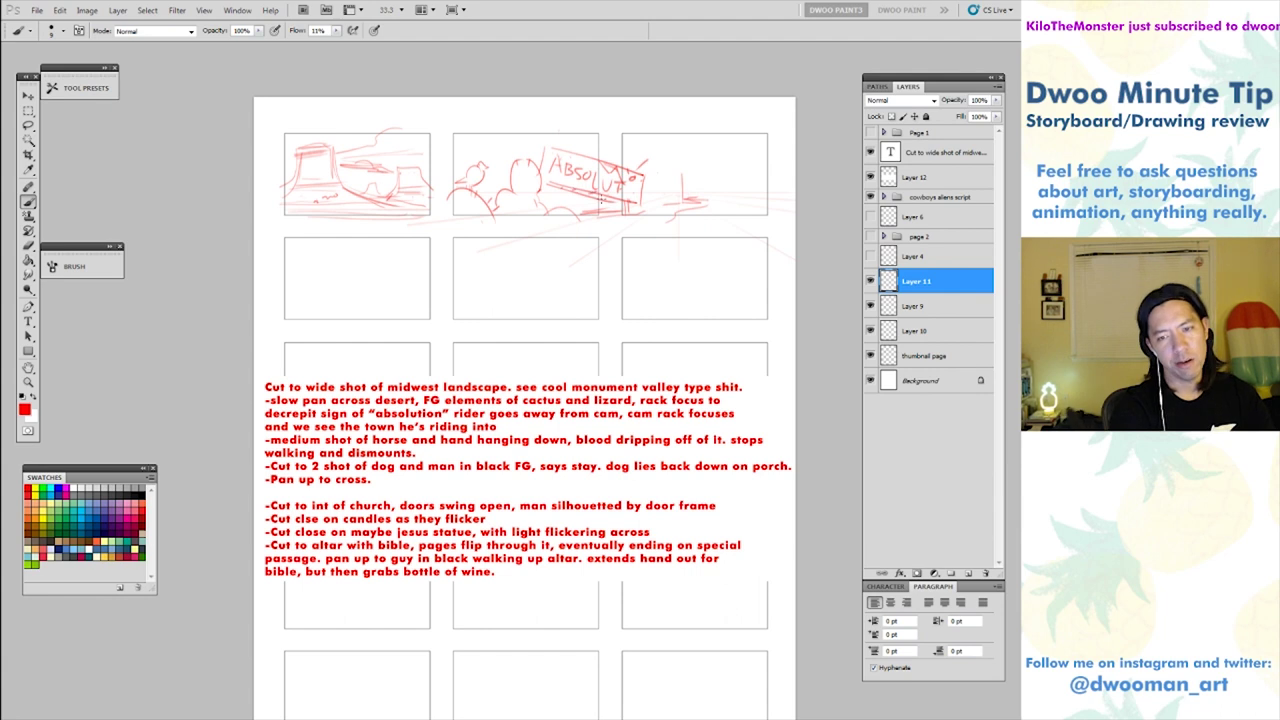
mouse_move(556, 148)
left_mouse_down()
mouse_move(546, 166)
mouse_move(574, 150)
left_mouse_up()
Erase the small vertical mark beside the sign and sketch new distant marks farther right in the third frame.
key("e")
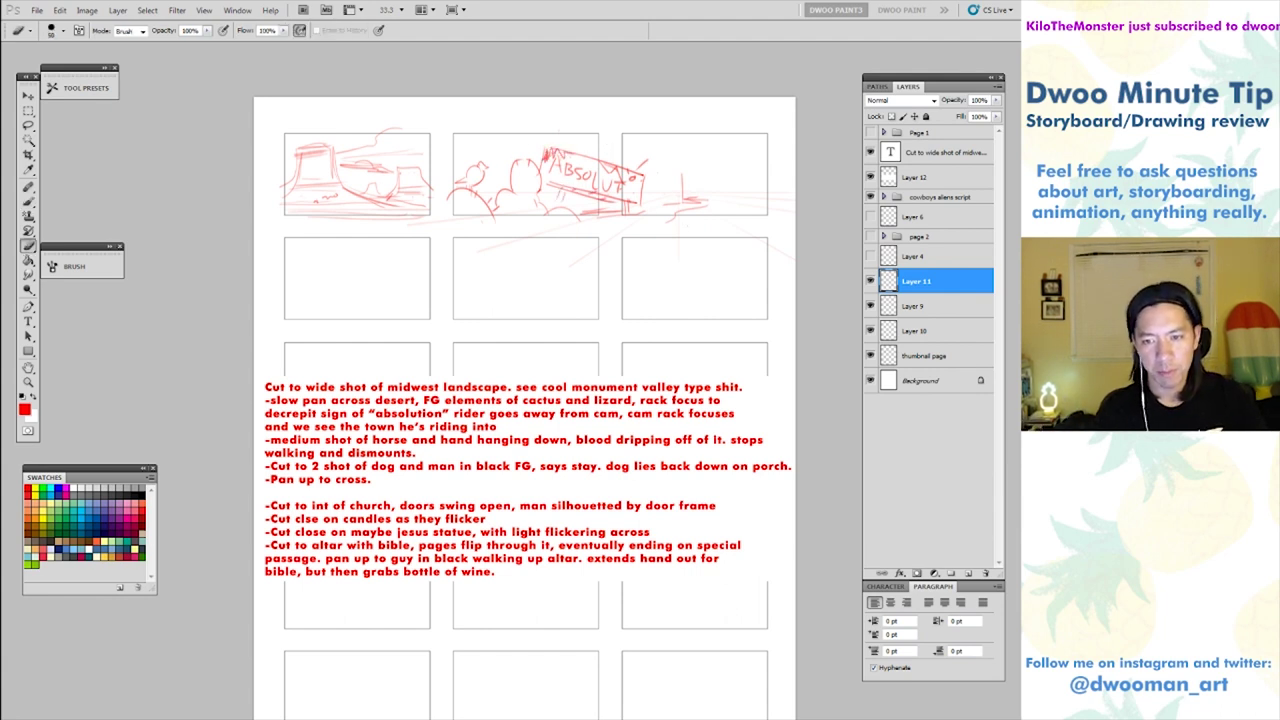
mouse_move(686, 176)
left_mouse_down()
mouse_move(655, 233)
mouse_move(669, 200)
mouse_move(710, 203)
mouse_move(711, 227)
left_mouse_up()
key("b")
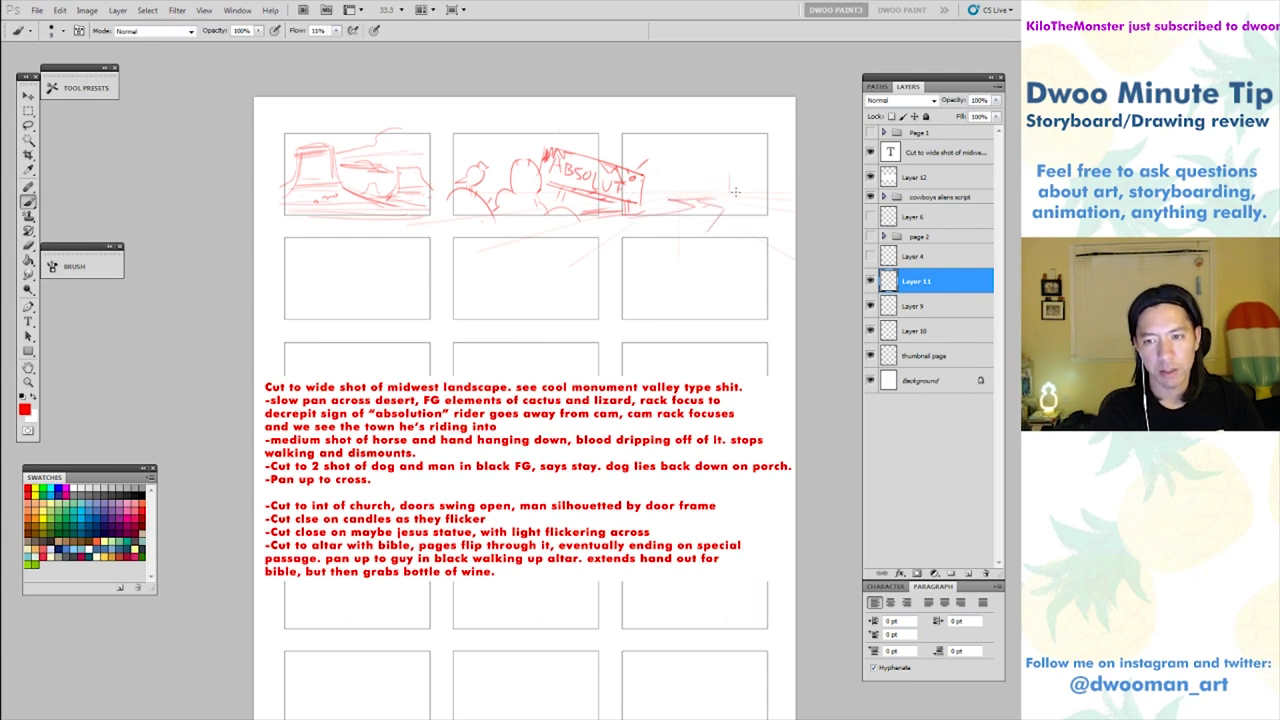
mouse_move(729, 180)
left_mouse_down()
mouse_move(728, 195)
mouse_move(700, 195)
mouse_move(727, 175)
left_mouse_up()
mouse_move(715, 189)
left_mouse_down()
mouse_move(730, 188)
mouse_move(724, 168)
mouse_move(732, 194)
left_mouse_up()
Check the Monument Valley and old west reference images in the browser and return to the storyboard drawing.
key("alt+Tab")
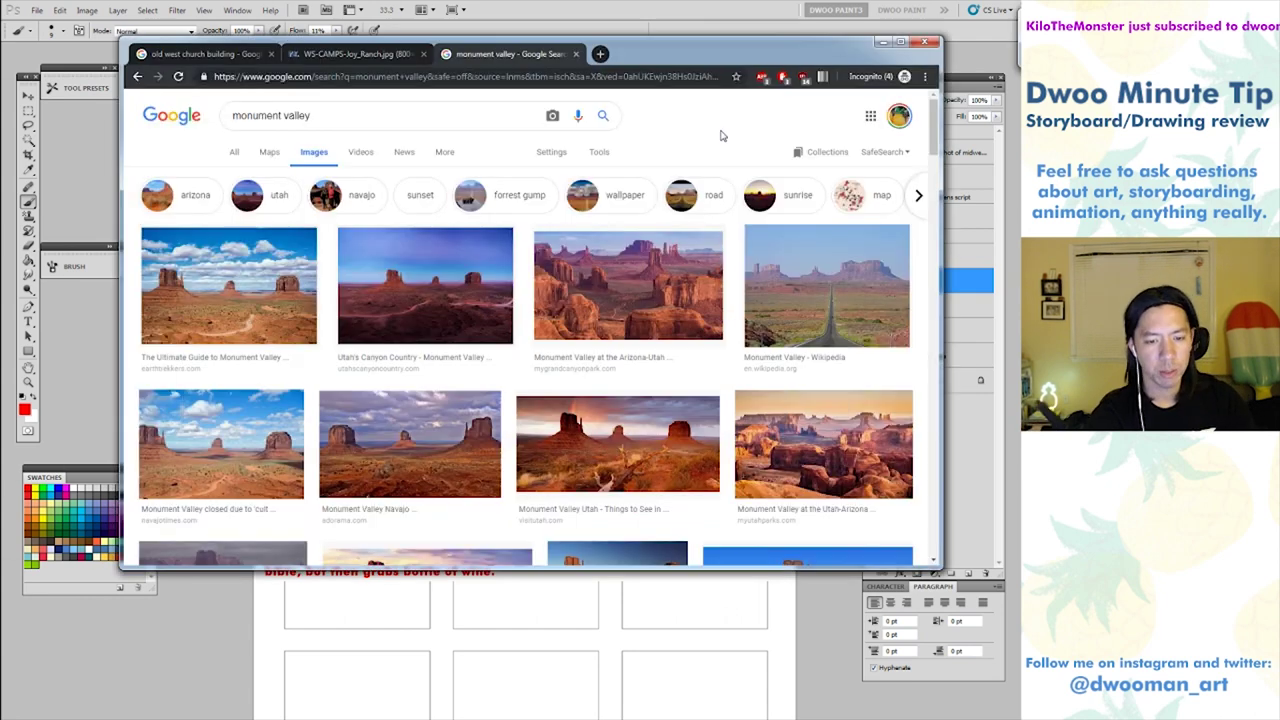
key("ctrl+Tab")
key("alt+Tab")
key("alt+Tab")
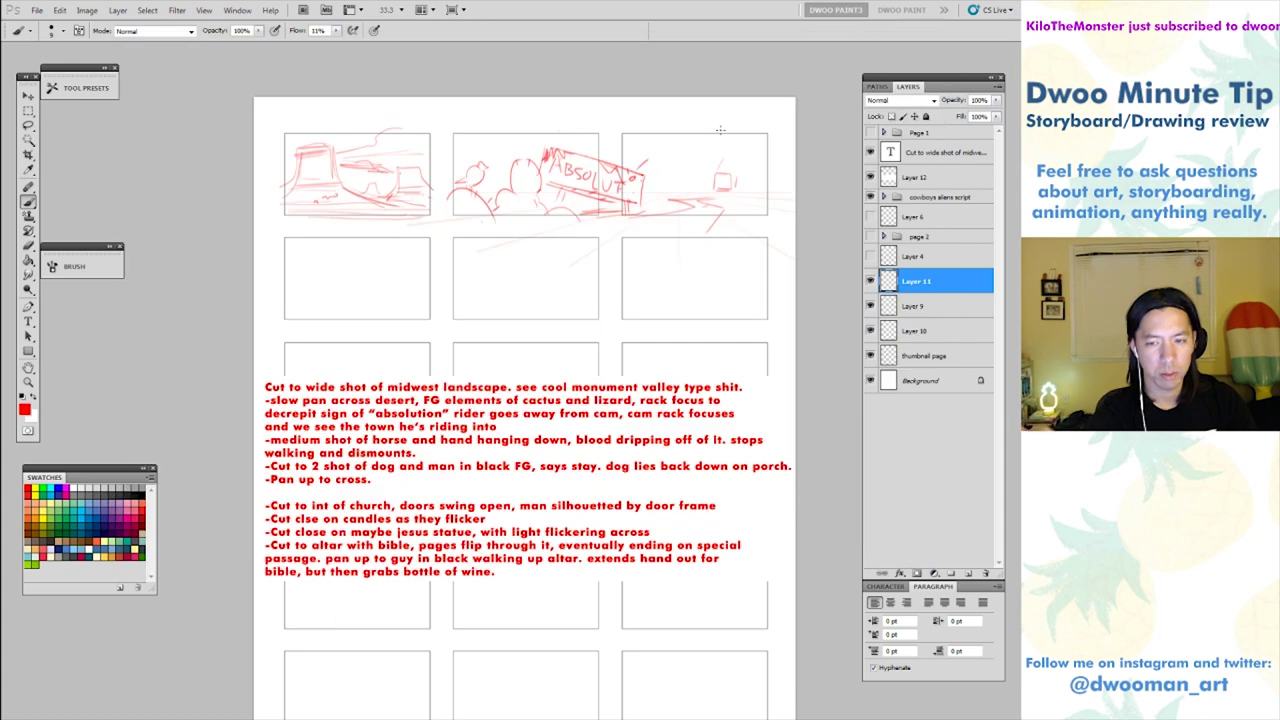
Sketch a small church with a steeple in the third frame and try a tall building outline beside it.
mouse_move(722, 167)
left_mouse_down()
mouse_move(716, 184)
mouse_move(734, 175)
mouse_move(717, 188)
mouse_move(728, 184)
mouse_move(725, 165)
mouse_move(683, 190)
mouse_move(692, 180)
mouse_move(672, 159)
left_mouse_up()
key("b")
left_click_drag(674, 172, 692, 190)
key("ctrl+alt+z")
key("ctrl+alt+z")
key("ctrl+alt+z")
key("ctrl+alt+z")
key("ctrl+alt+z")
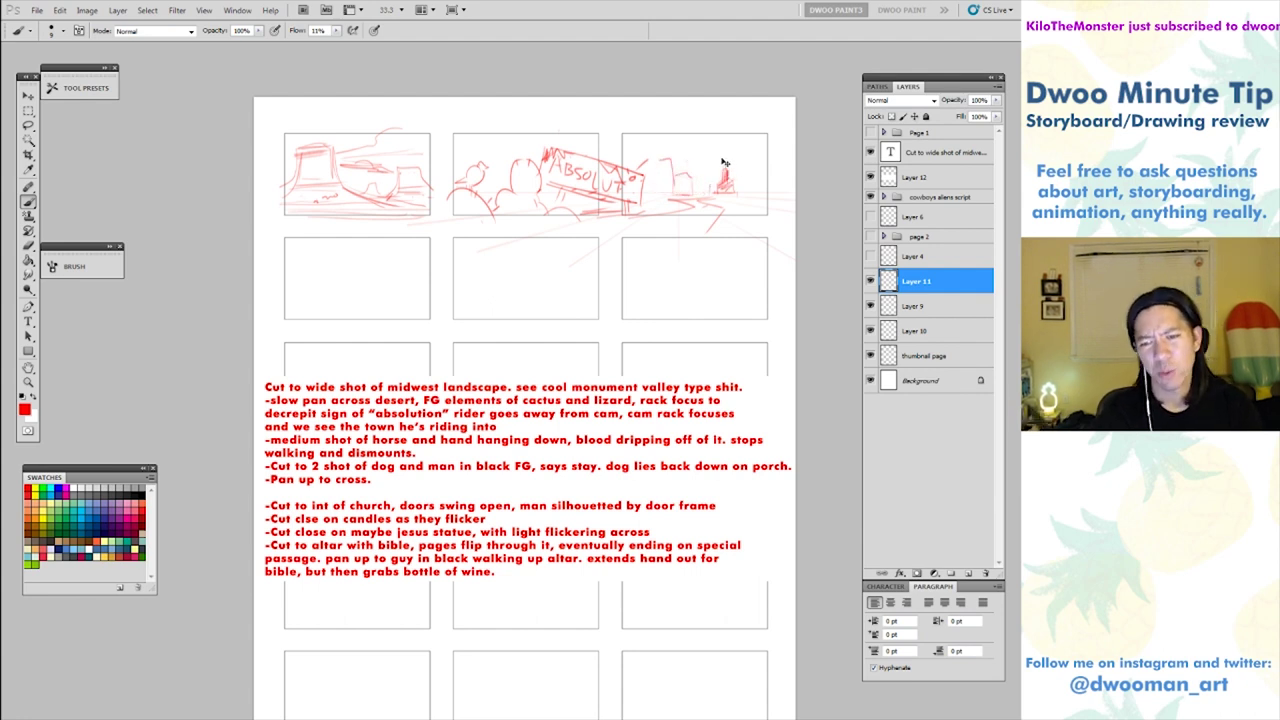
Erase the tall outline and sketch small boxy town buildings on both sides of the church.
key("e")
key("b")
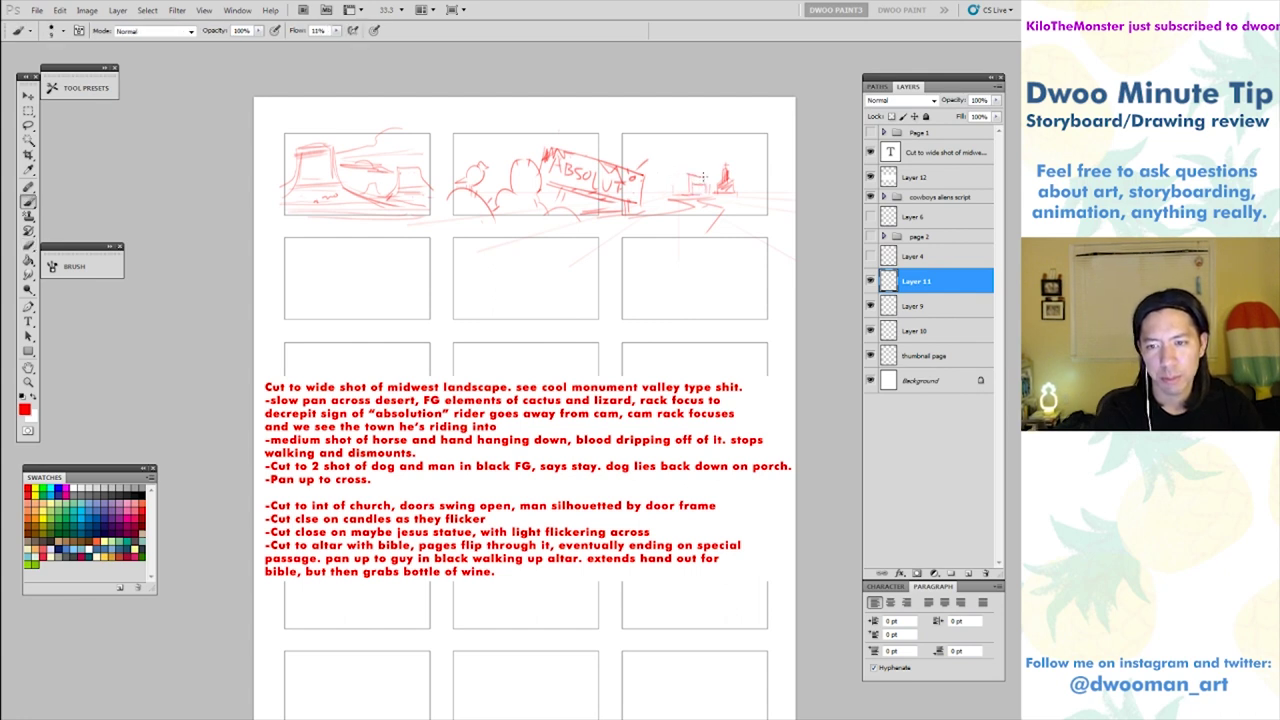
left_click_drag(690, 173, 672, 193)
mouse_move(739, 176)
left_mouse_down()
mouse_move(760, 195)
mouse_move(772, 185)
left_mouse_up()
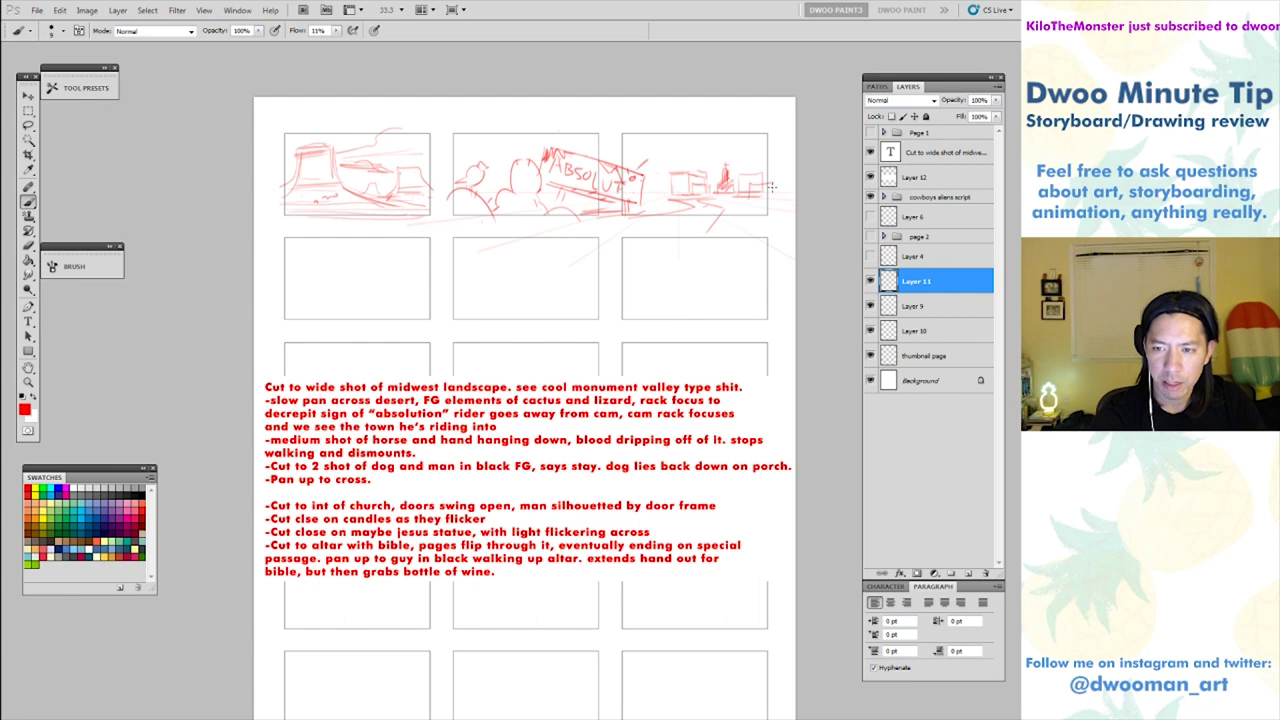
Extend the row of buildings from the church toward the "ABSOLUT" sign, undoing unwanted strokes.
mouse_move(648, 163)
left_mouse_down()
mouse_move(643, 195)
mouse_move(668, 162)
mouse_move(672, 196)
left_mouse_up()
mouse_move(643, 194)
left_mouse_down()
mouse_move(690, 203)
mouse_move(666, 195)
mouse_move(681, 176)
mouse_move(654, 195)
mouse_move(673, 185)
mouse_move(647, 161)
mouse_move(733, 178)
left_mouse_up()
key("ctrl+alt+z")
key("ctrl+alt+z")
key("ctrl+alt+z")
key("ctrl+alt+z")
Lasso the church in the third frame, transform and reposition it between the buildings, and deselect it.
key("l")
key("ctrl+t")
key("Return")
key("v")
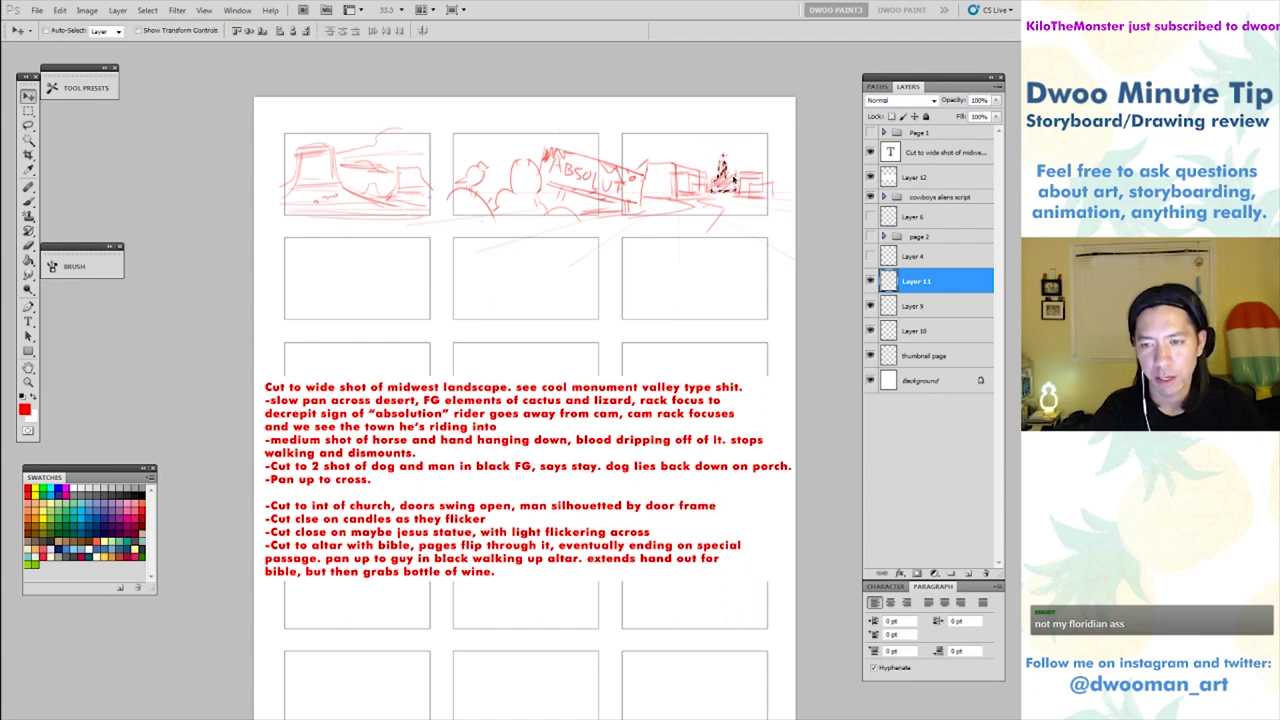
key("ctrl+d")
key("b")
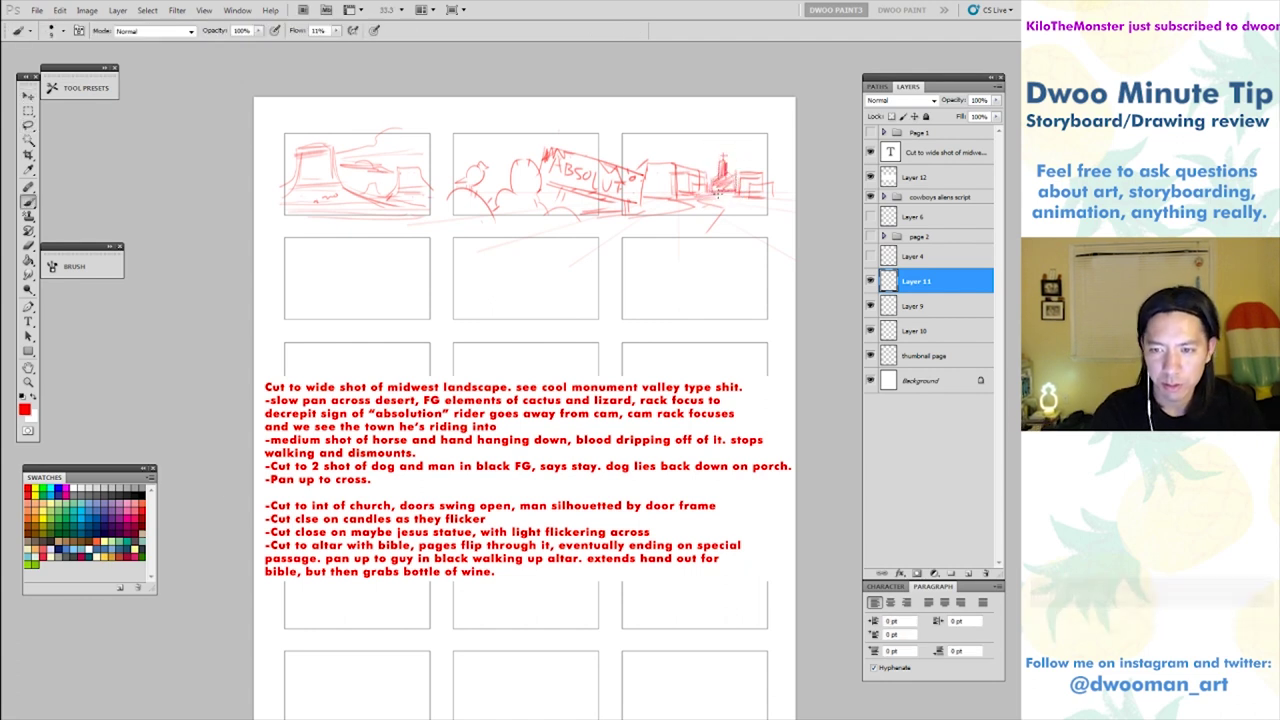
Strengthen the zigzag road below the church and the outlines of the surrounding town buildings.
mouse_move(712, 200)
left_mouse_down()
mouse_move(724, 208)
mouse_move(708, 230)
mouse_move(694, 202)
mouse_move(722, 209)
mouse_move(710, 228)
left_mouse_up()
key("e")
key("b")
key("e")
key("b")
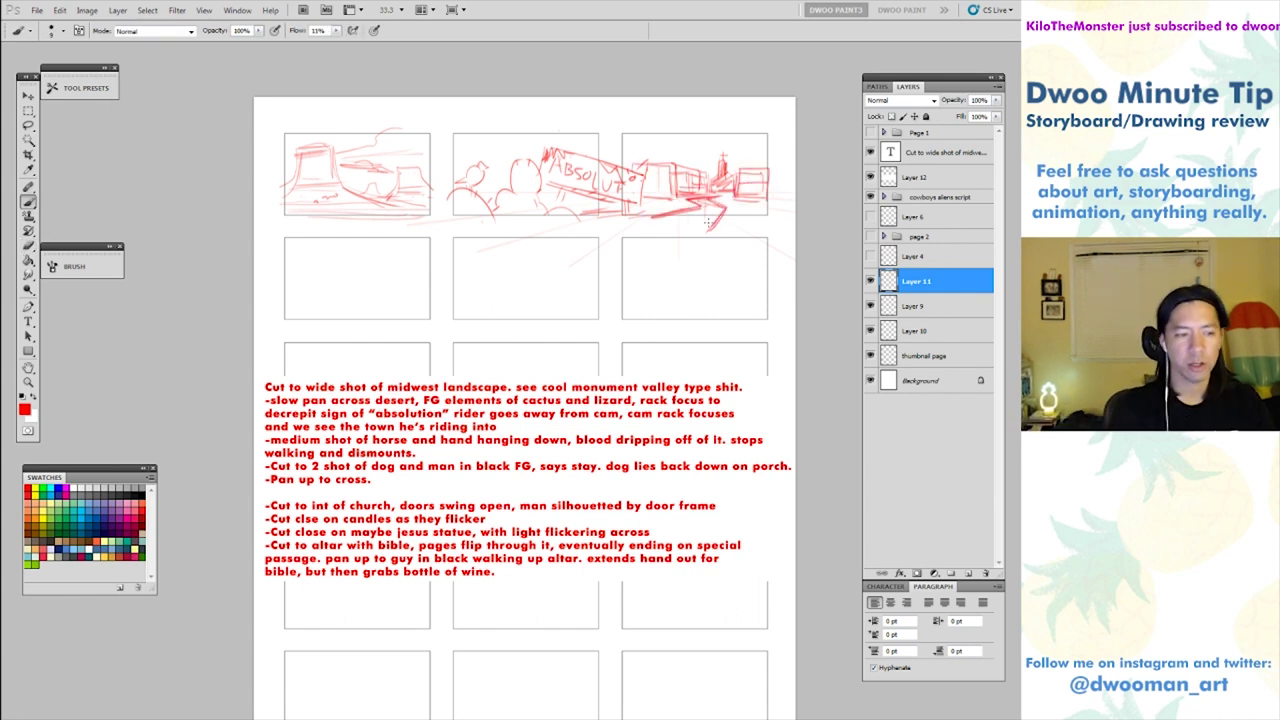
Choose dark blue, add a new layer above the red town sketch, and undo the trial strokes on it.
left_click(60, 545)
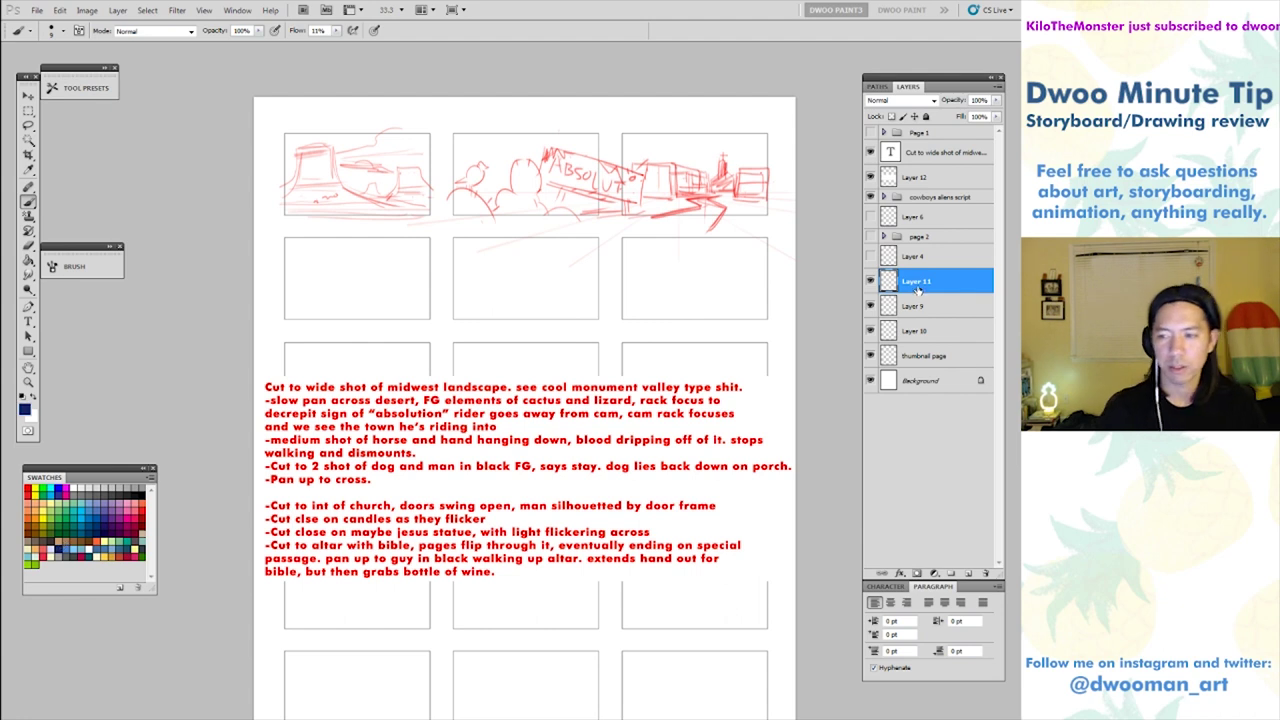
key("ctrl+shift+n")
key("Return")
left_click_drag(650, 203, 697, 203)
key("ctrl+z")
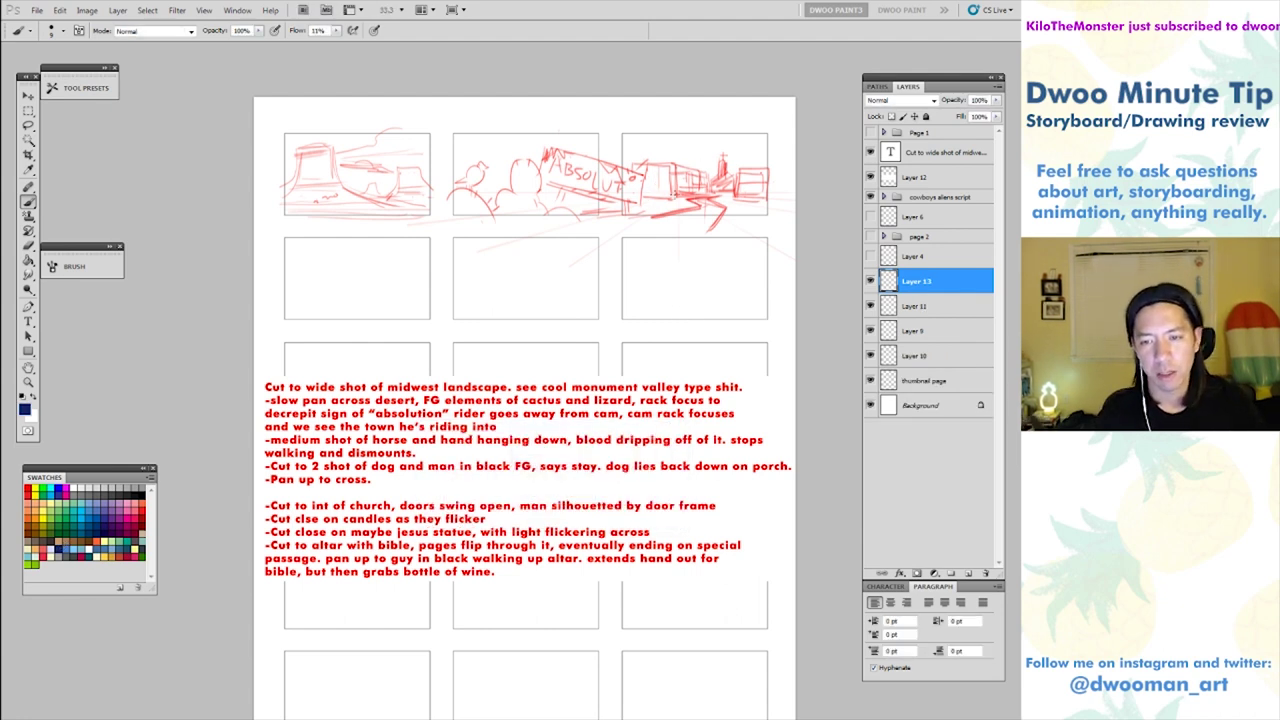
key("ctrl+z")
mouse_move(664, 160)
left_mouse_down()
mouse_move(628, 220)
mouse_move(632, 194)
left_mouse_up()
key("ctrl+z")
Sketch a hatched dark blue foreground shape framing the town, with a curved arrow to the church and a circled label above.
left_click_drag(632, 129, 627, 226)
mouse_move(653, 126)
left_mouse_down()
mouse_move(684, 155)
mouse_move(700, 228)
mouse_move(695, 155)
mouse_move(618, 190)
mouse_move(622, 205)
left_mouse_up()
left_click_drag(646, 166, 628, 210)
left_click_drag(704, 138, 727, 157)
left_click_drag(719, 152, 731, 151)
left_click_drag(733, 114, 740, 126)
left_click_drag(745, 114, 746, 126)
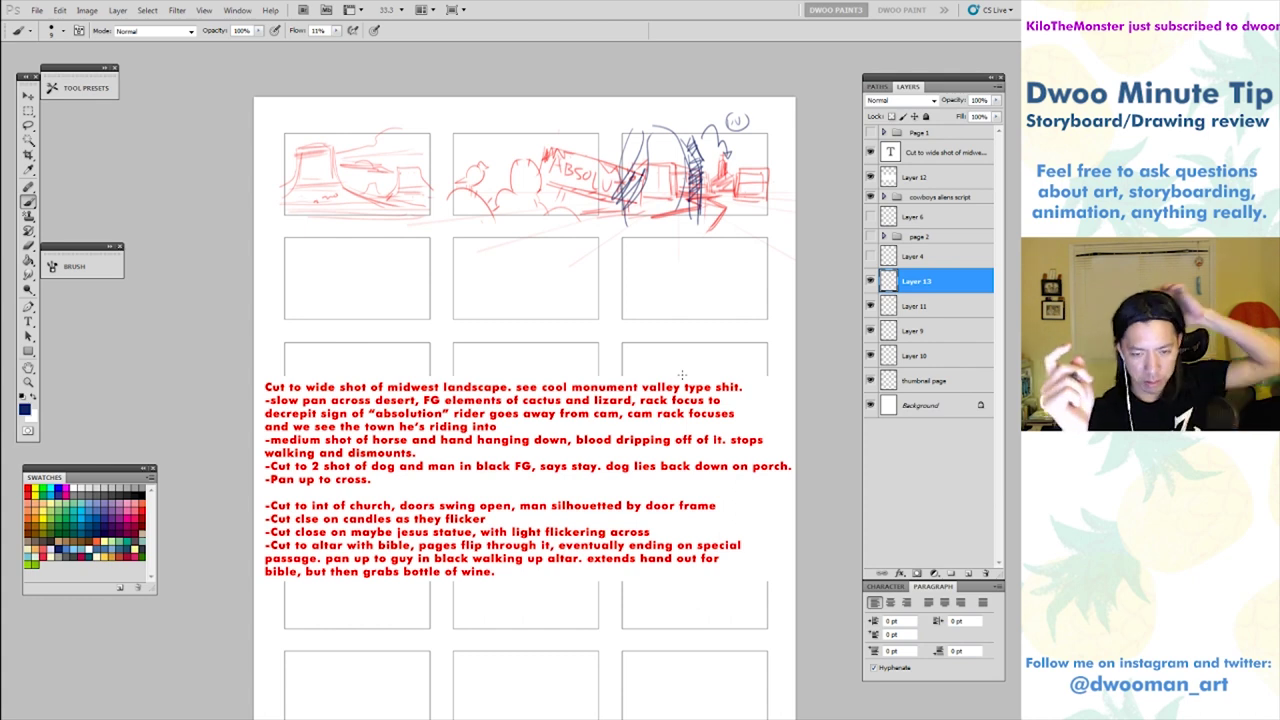
Set the drawing colour back to RGB Red without renaming the swatch.
double_click(28, 490)
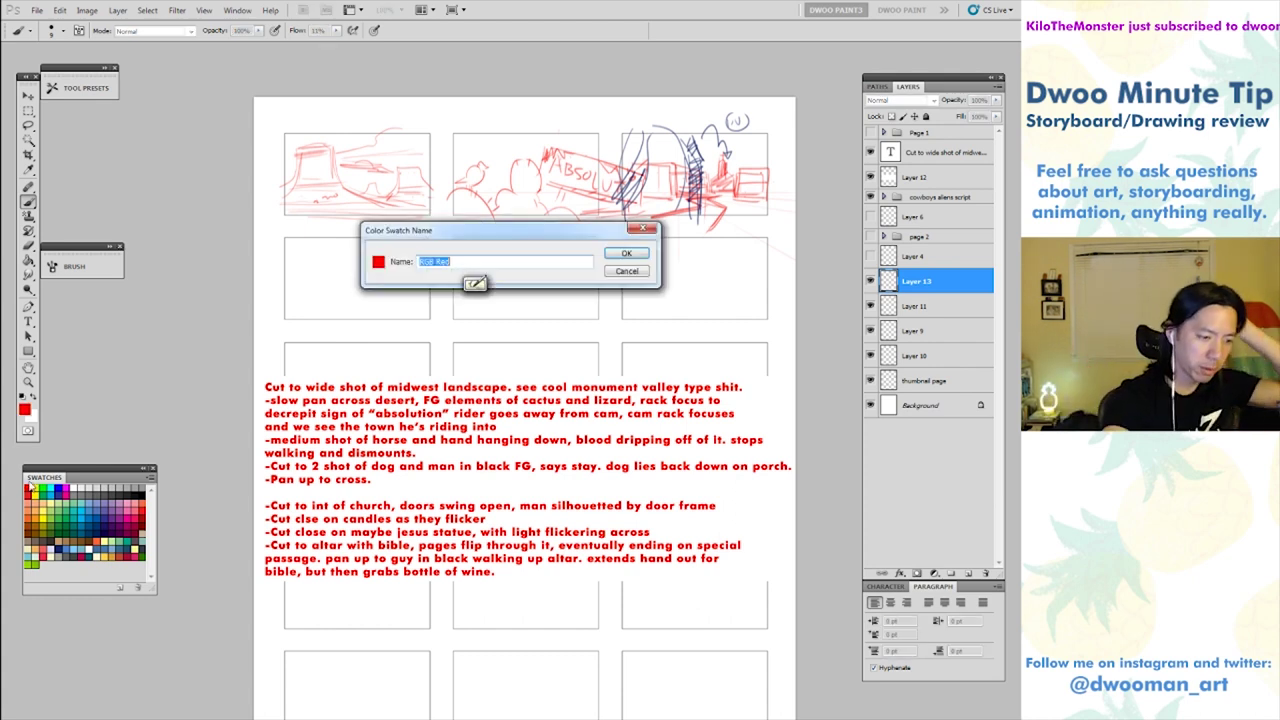
left_click(647, 271)
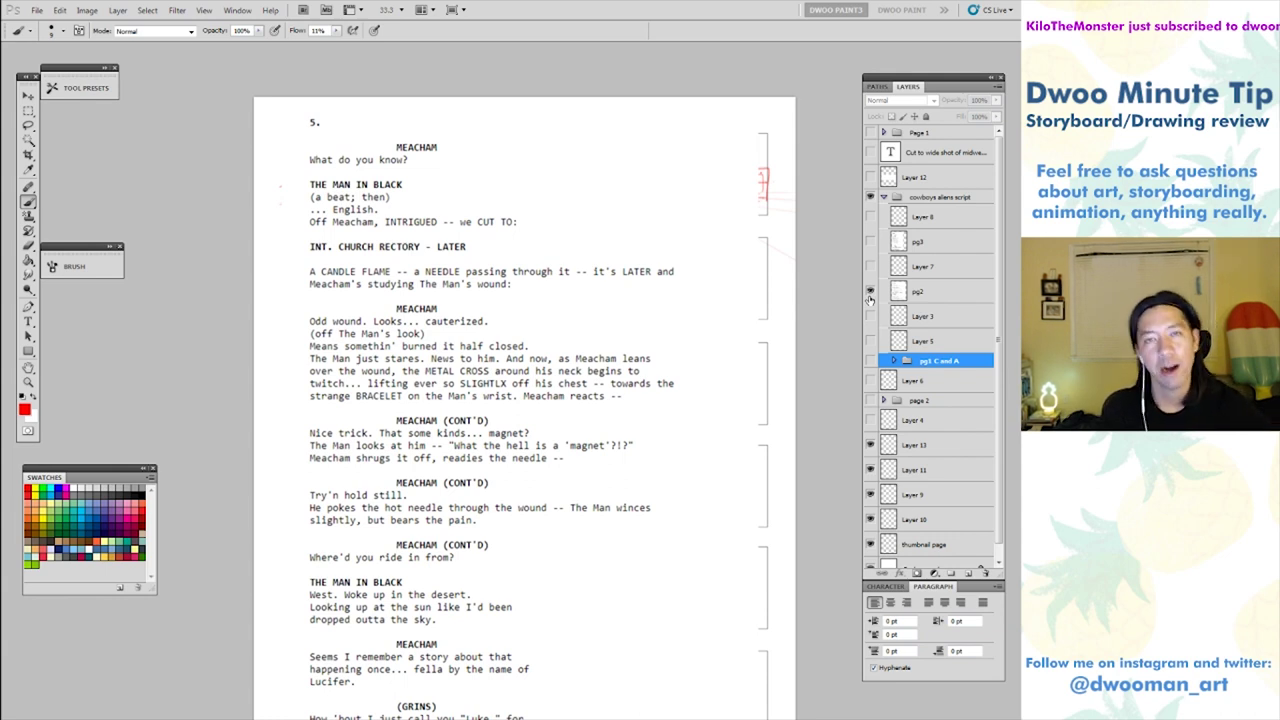
Hide script page pg2, review the shot notes over the thumbnails, and hide the notes again.
left_click(869, 291)
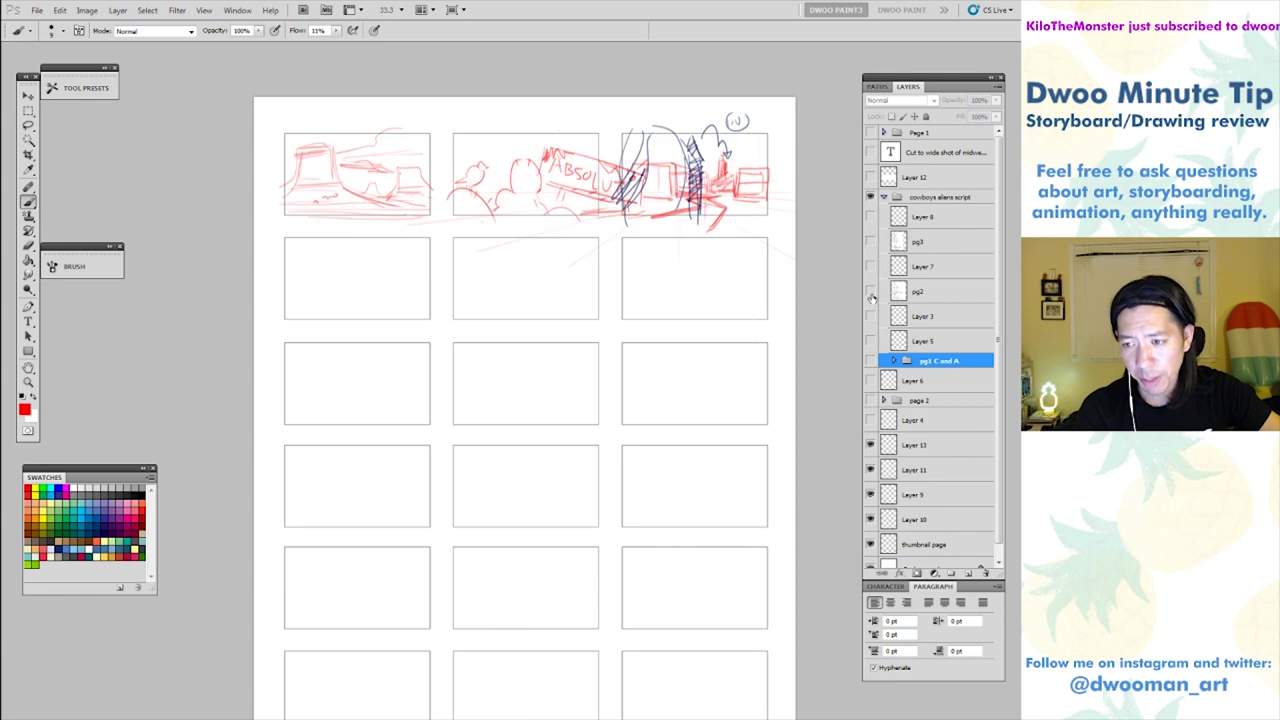
left_click(870, 177)
left_click(870, 153)
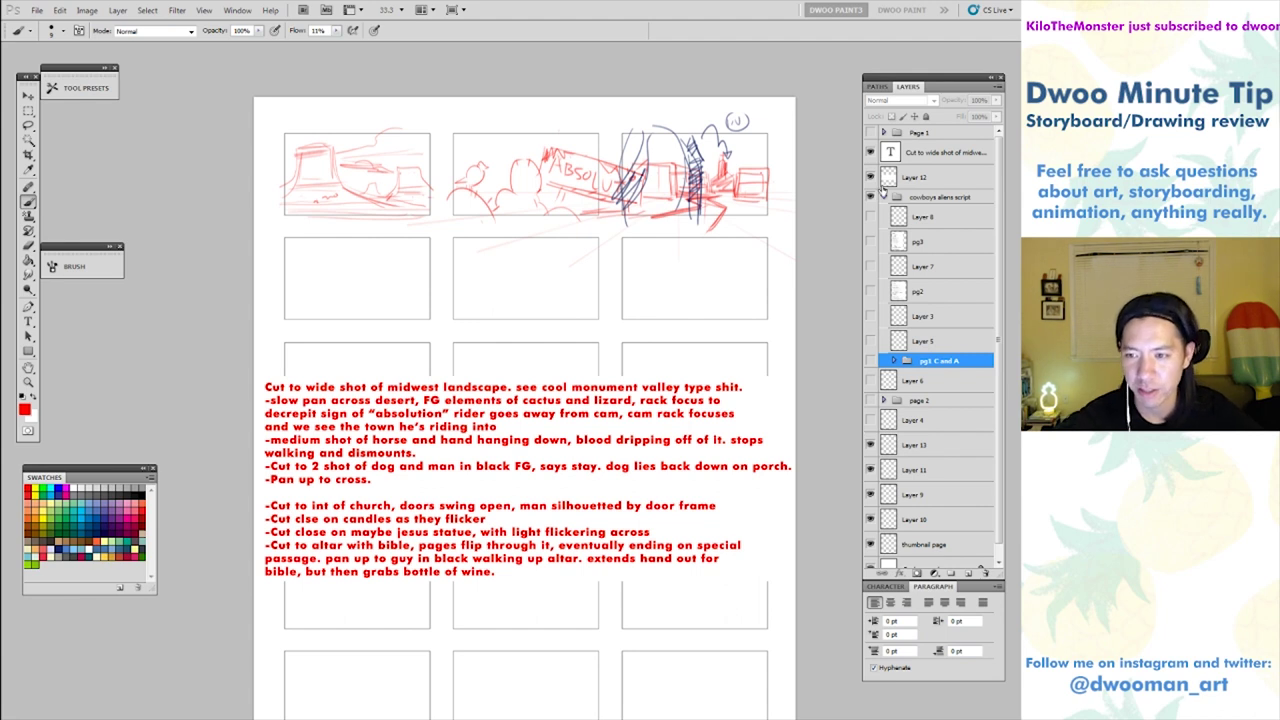
left_click(870, 152)
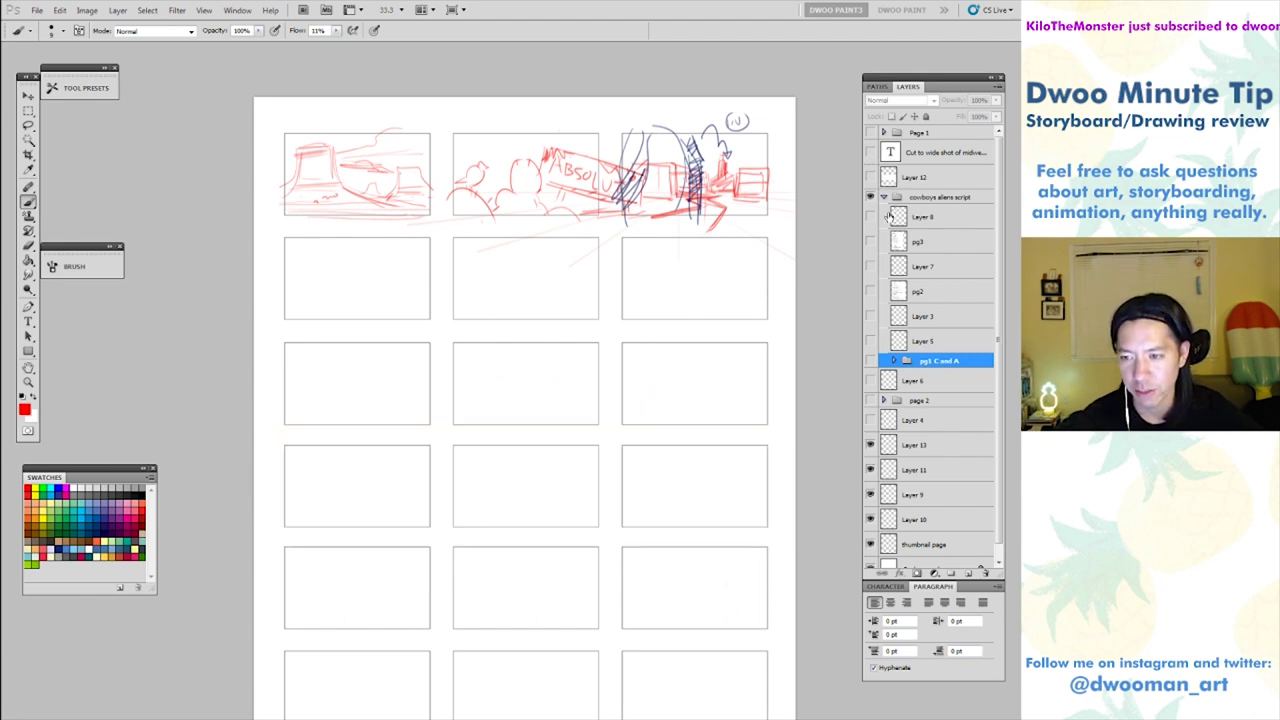
Look through the pg1, pg2 and pg3 script pages by showing and hiding their layers.
left_click(871, 361)
left_click(870, 359)
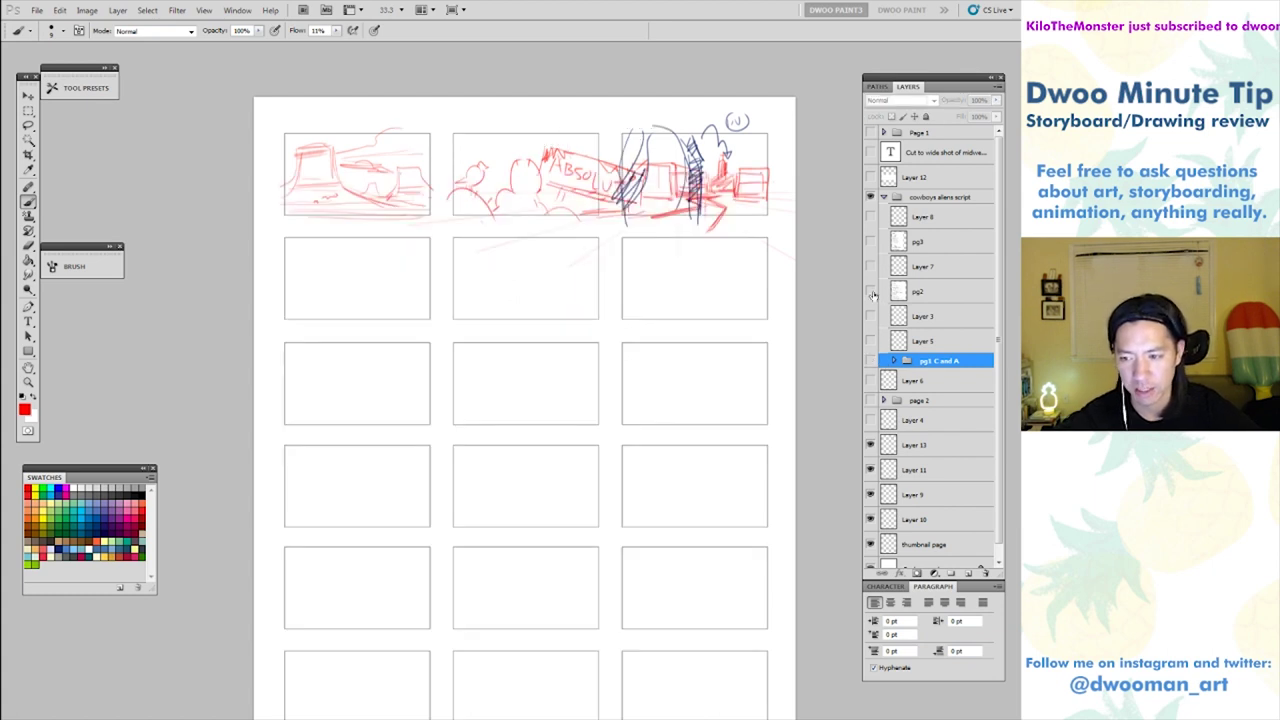
left_click(870, 292)
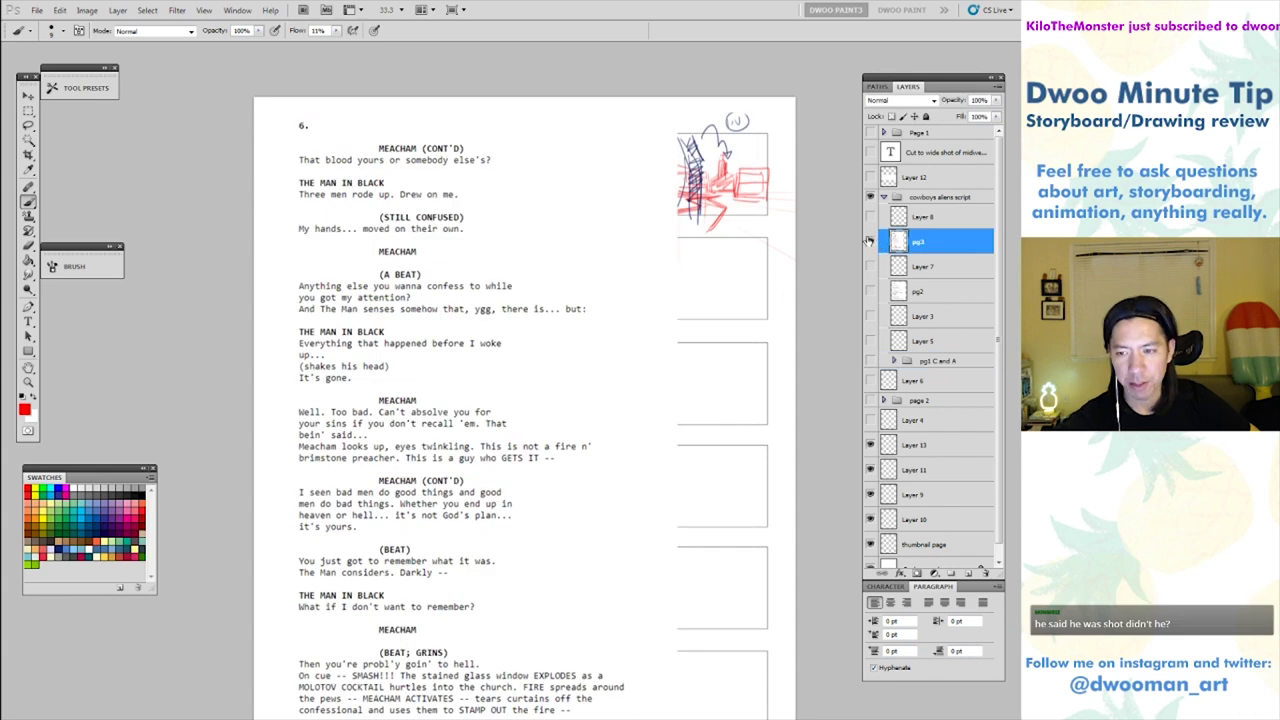
left_click(870, 241)
left_click(870, 291)
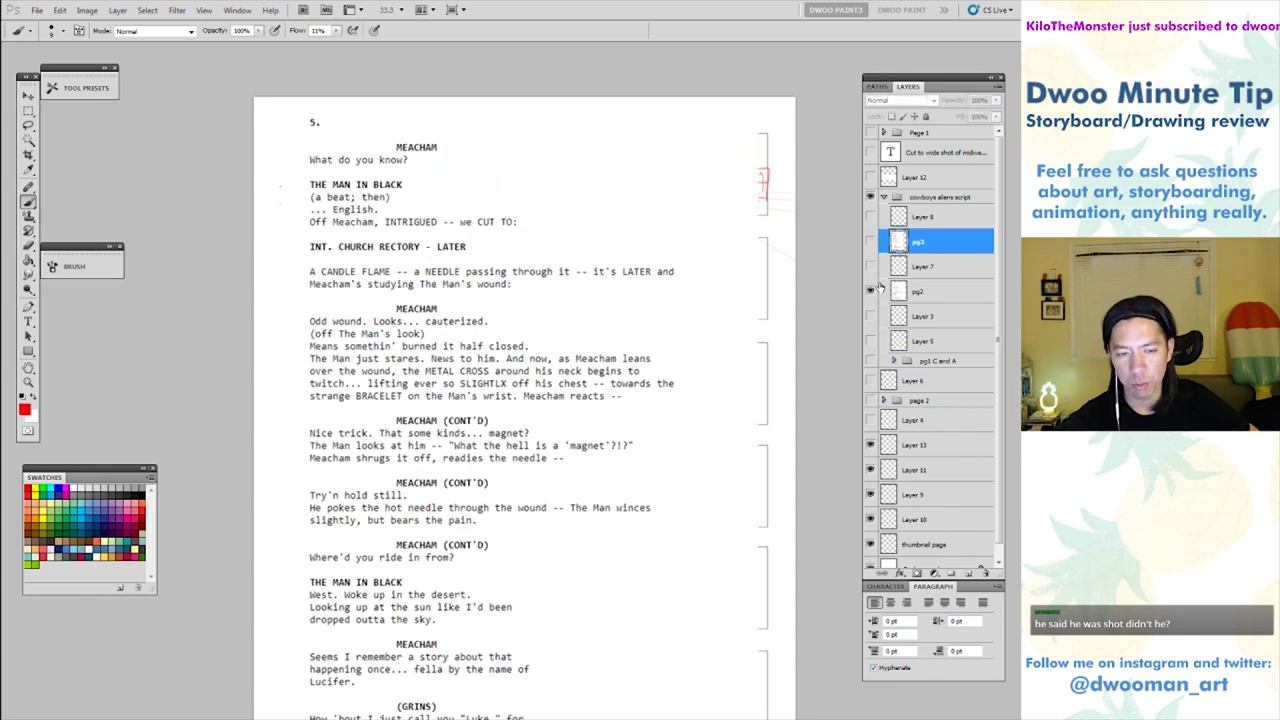
left_click(871, 291)
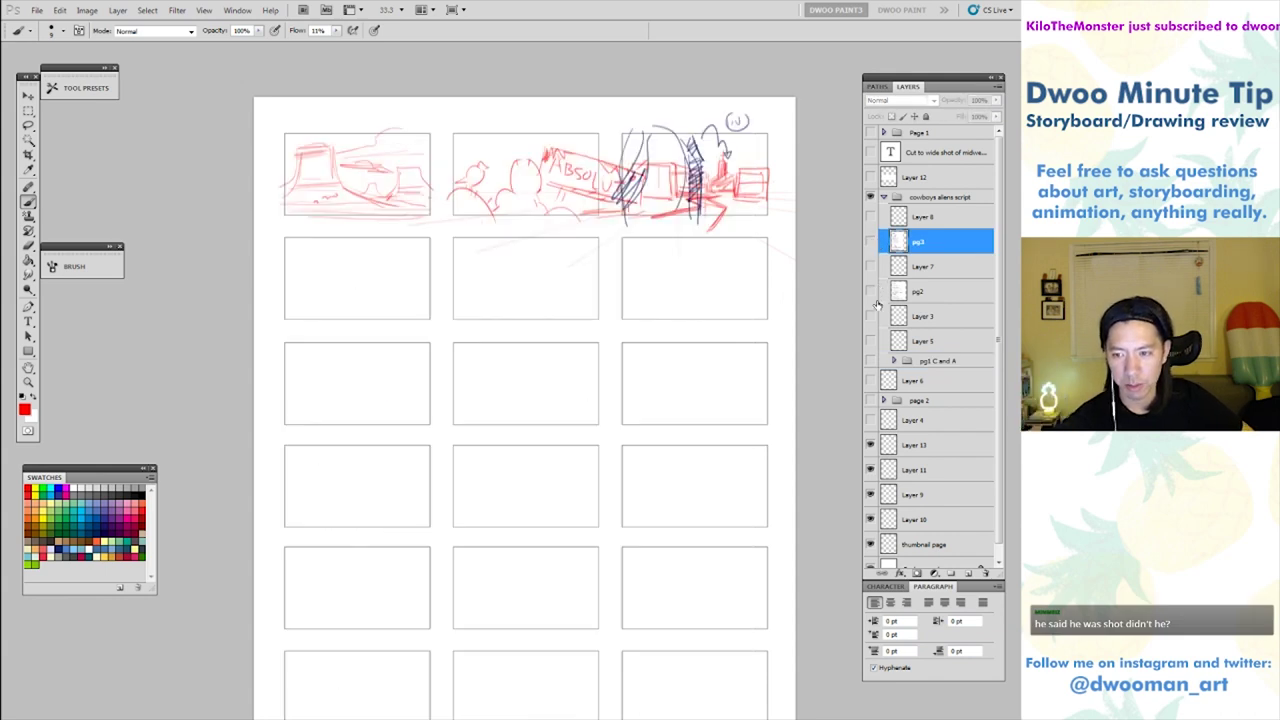
Read the first script page from the main street scene to its end and continue to script page pg2.
left_click(870, 360)
scroll(997, 232, "down", 1)
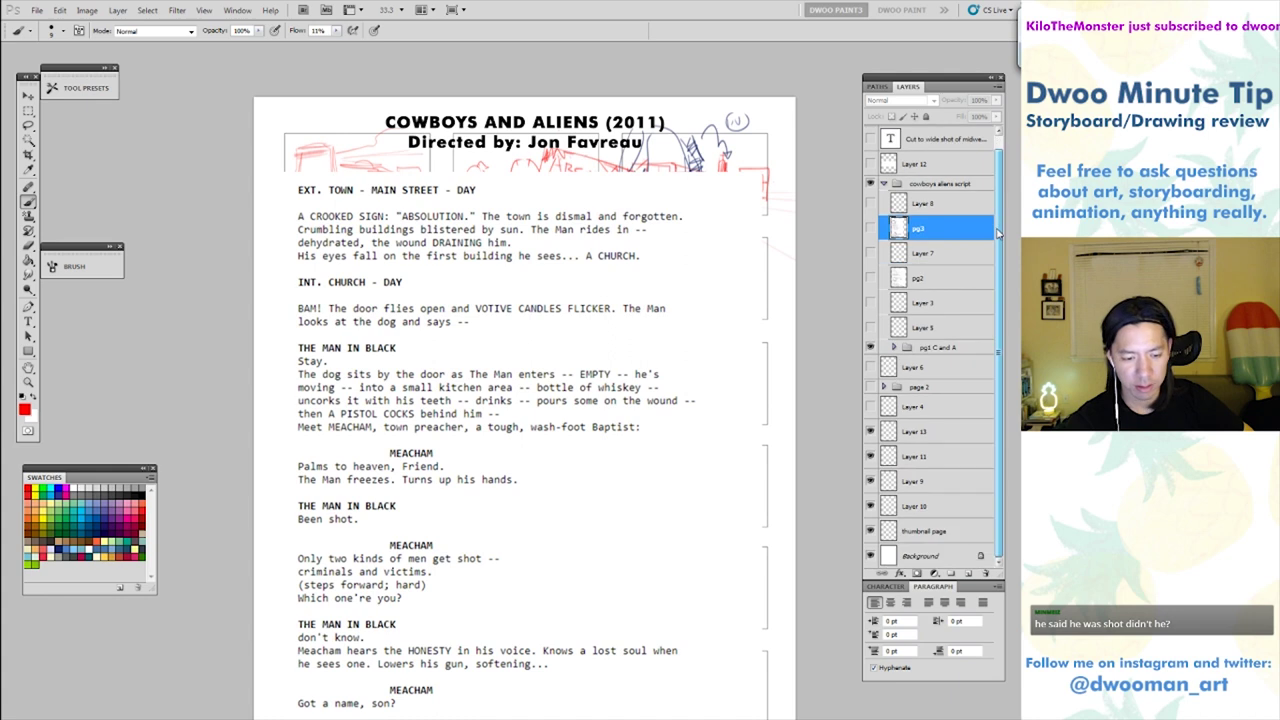
scroll(997, 232, "up", 1)
scroll(534, 422, "down", 2)
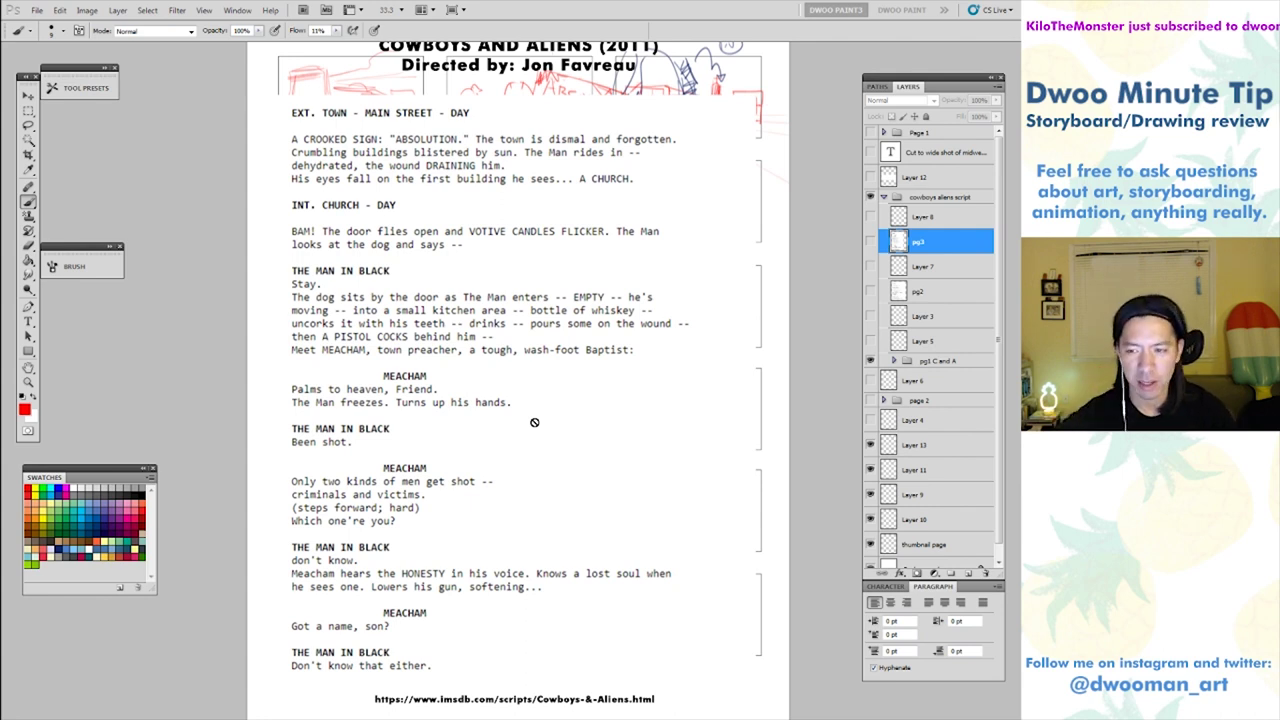
left_click(870, 292)
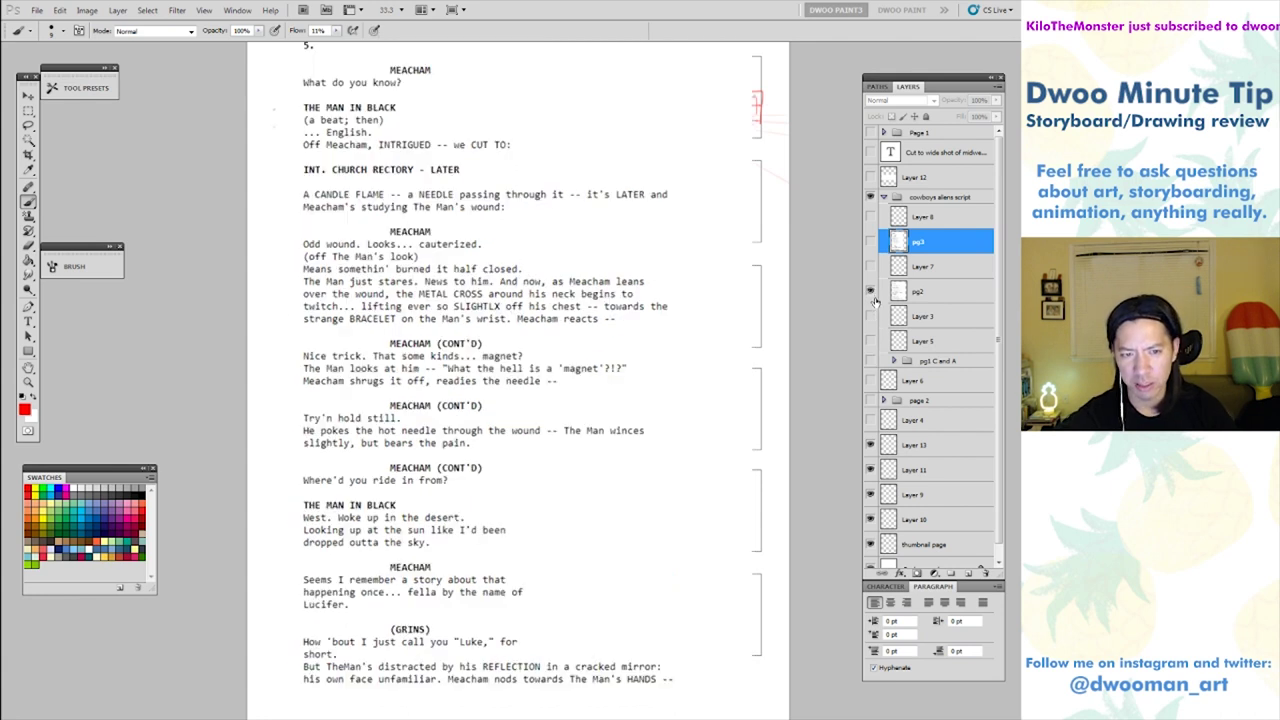